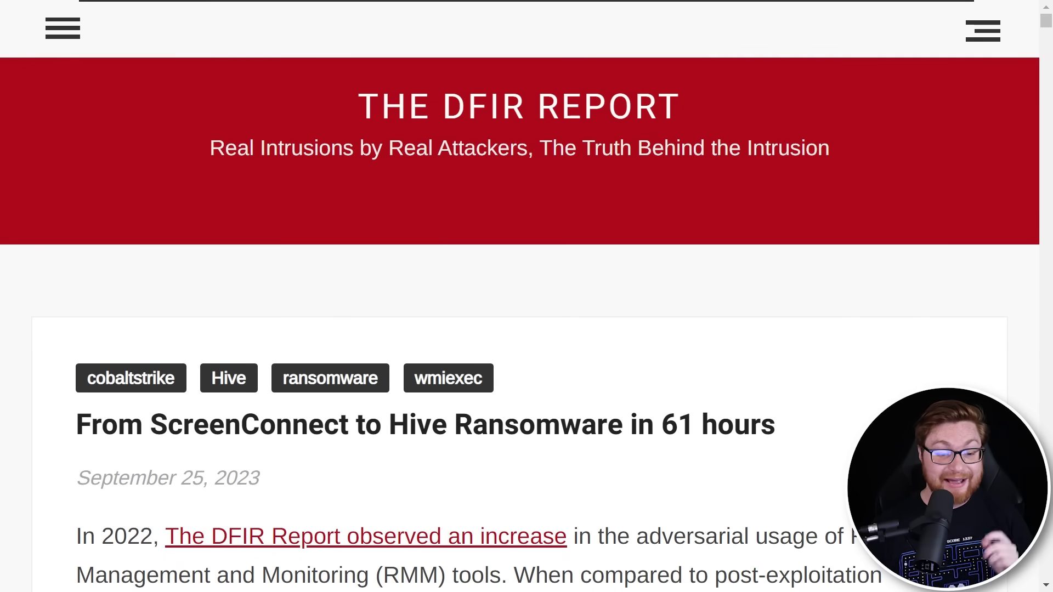
- Scroll into the introduction and emphasise ScreenConnect in the title and the Remote Management and Monitoring phrase
{"action": "scroll", "coordinate": [244, 369], "scroll_direction": "down", "scroll_amount": 2}
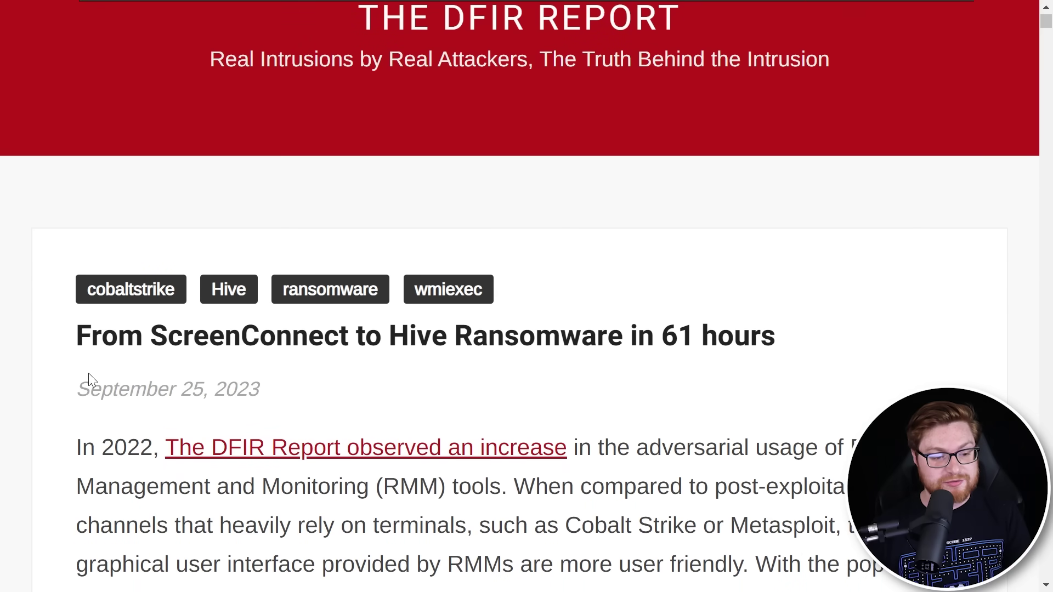
{"action": "left_click_drag", "start_coordinate": [82, 393], "coordinate": [350, 402]}
{"action": "scroll", "coordinate": [360, 402], "scroll_direction": "down", "scroll_amount": 3}
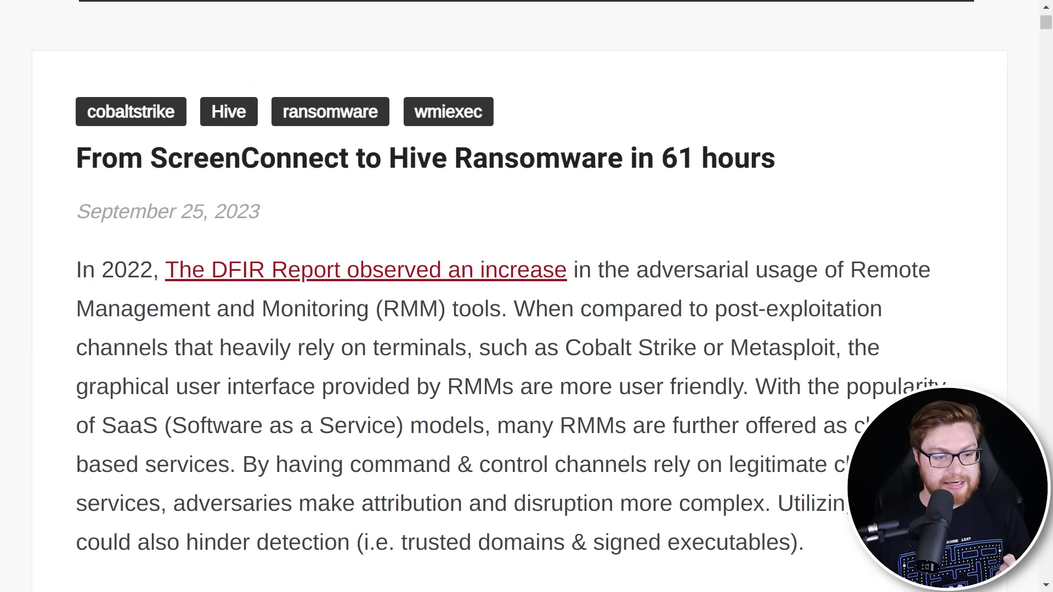
{"action": "left_click_drag", "start_coordinate": [77, 277], "coordinate": [140, 274]}
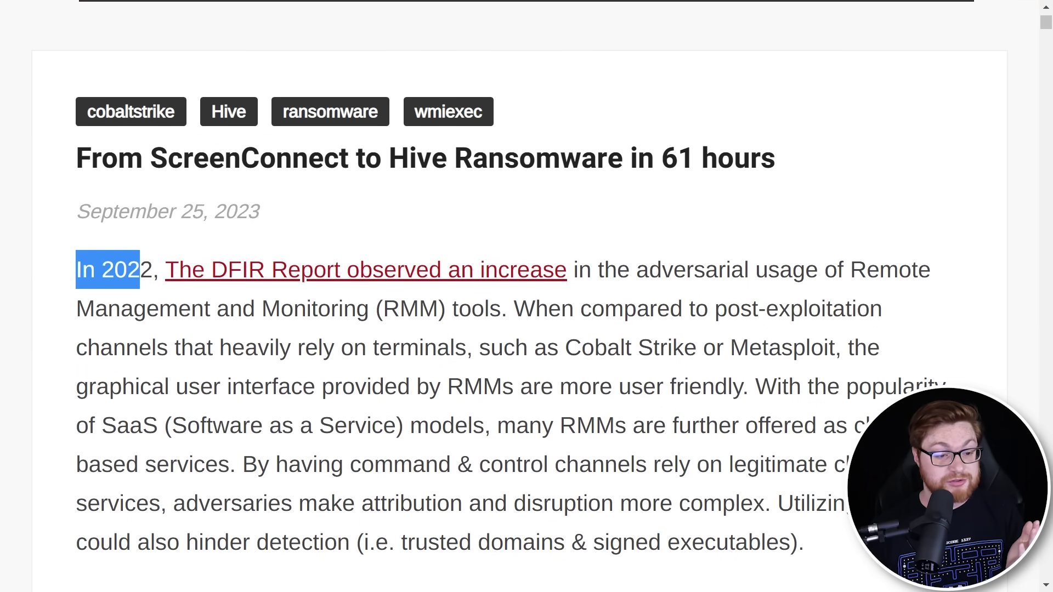
{"action": "left_click", "coordinate": [430, 224]}
{"action": "left_click_drag", "start_coordinate": [151, 159], "coordinate": [349, 160]}
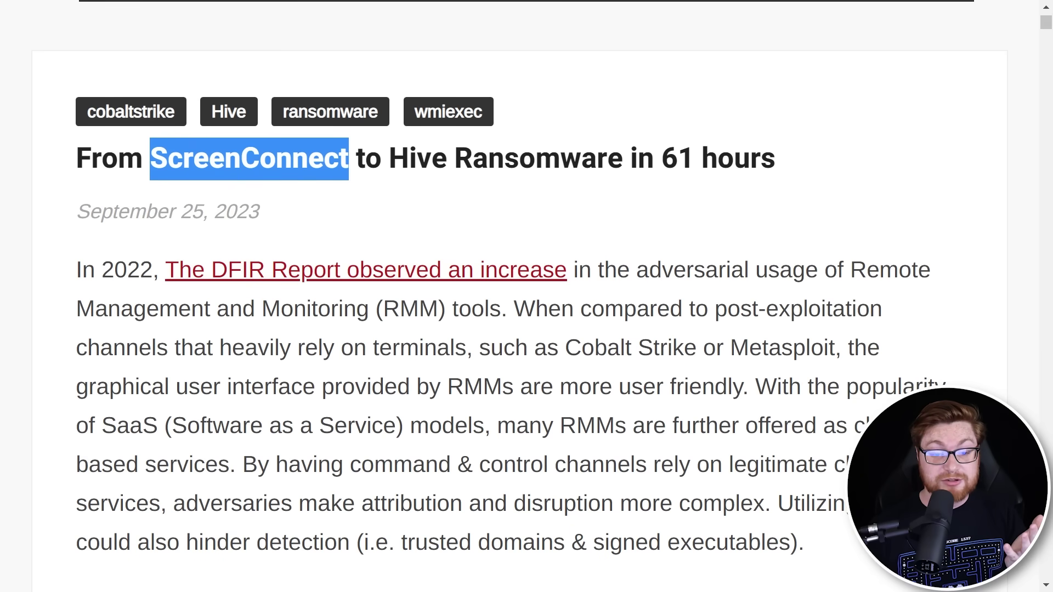
{"action": "left_click_drag", "start_coordinate": [448, 308], "coordinate": [849, 290]}
{"action": "left_click", "coordinate": [829, 336]}
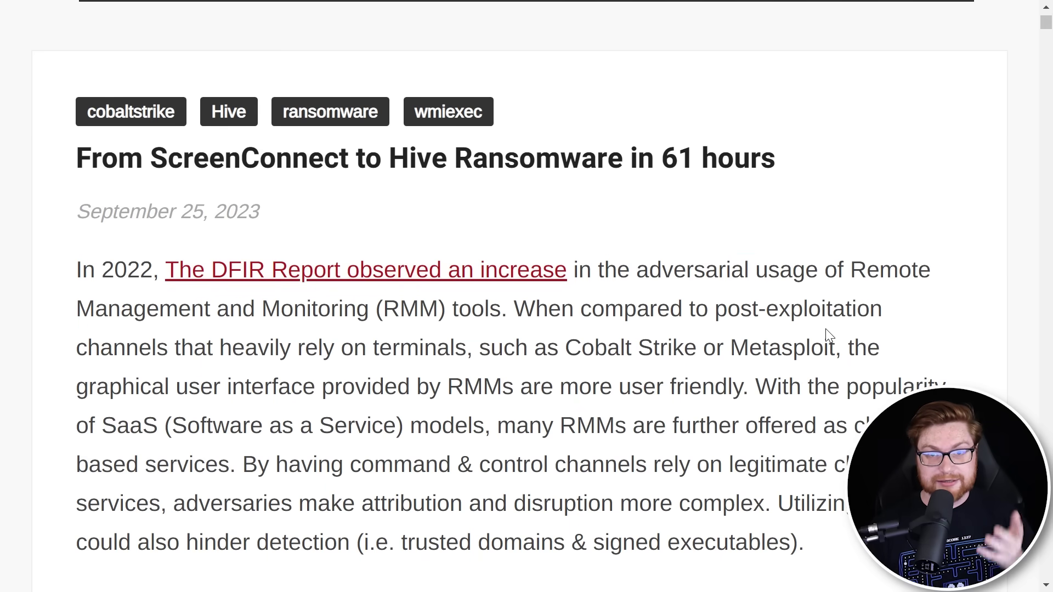
- Emphasise the 2022 RMM increase paragraph, the word CISA's and the CISA advisory title
{"action": "scroll", "coordinate": [803, 332], "scroll_direction": "down", "scroll_amount": 1}
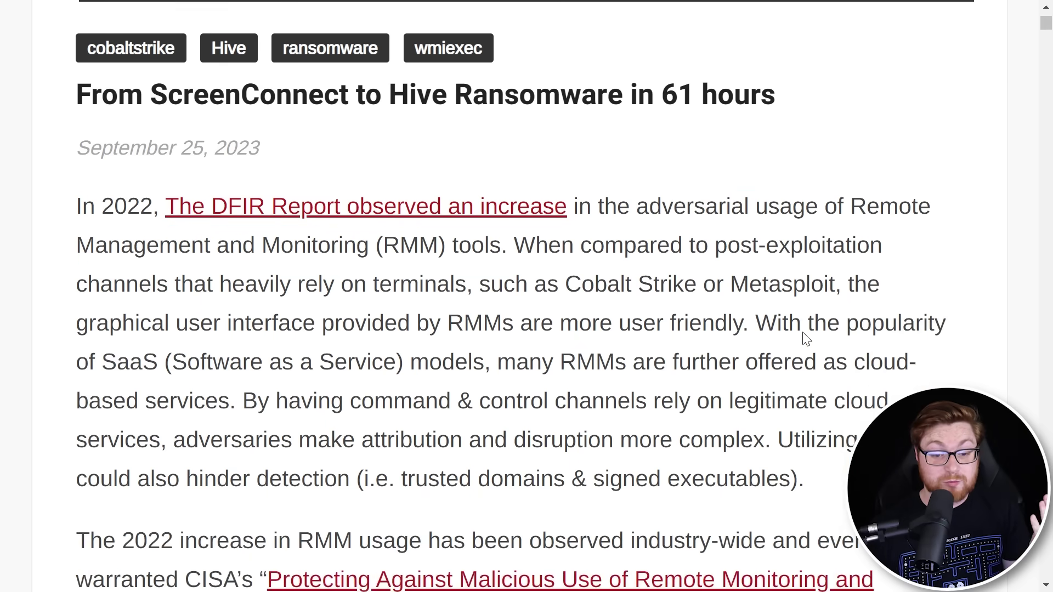
{"action": "scroll", "coordinate": [806, 339], "scroll_direction": "down", "scroll_amount": 2}
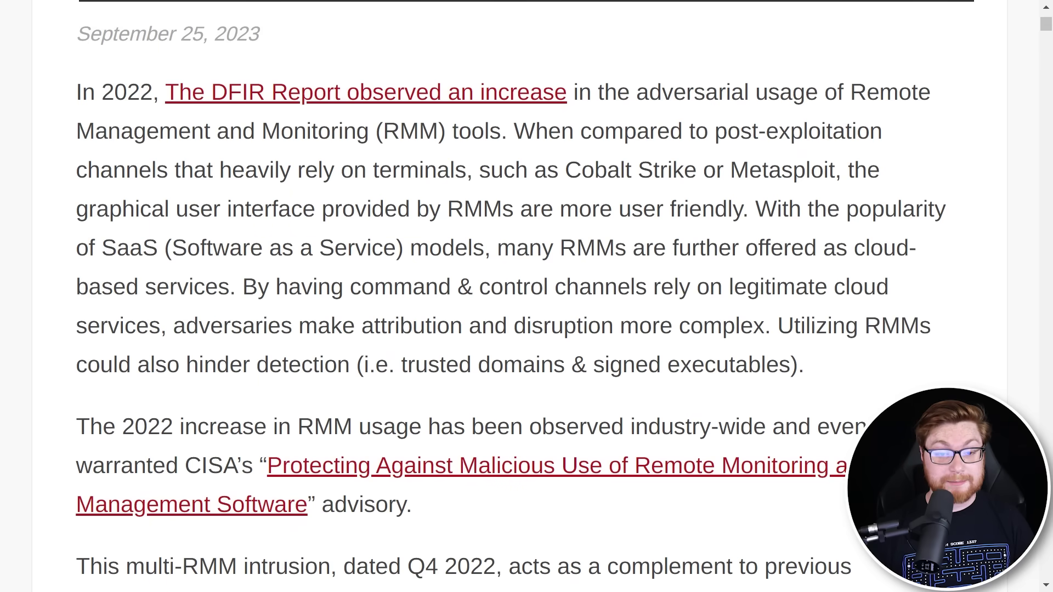
{"action": "scroll", "coordinate": [526, 296], "scroll_direction": "down", "scroll_amount": 2}
{"action": "scroll", "coordinate": [527, 296], "scroll_direction": "down", "scroll_amount": 2}
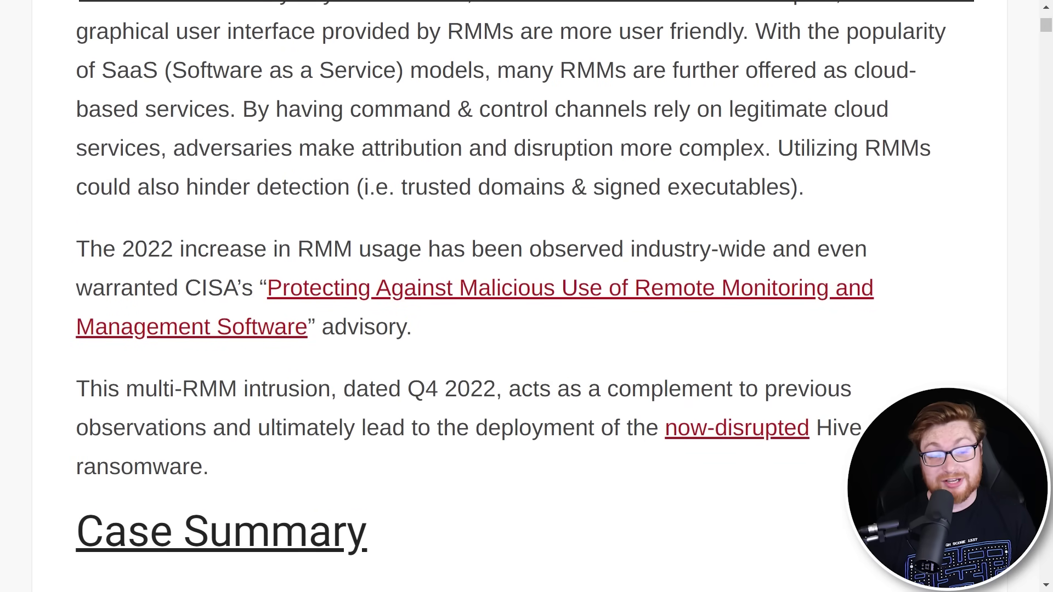
{"action": "left_click_drag", "start_coordinate": [77, 249], "coordinate": [416, 326]}
{"action": "left_click", "coordinate": [417, 326]}
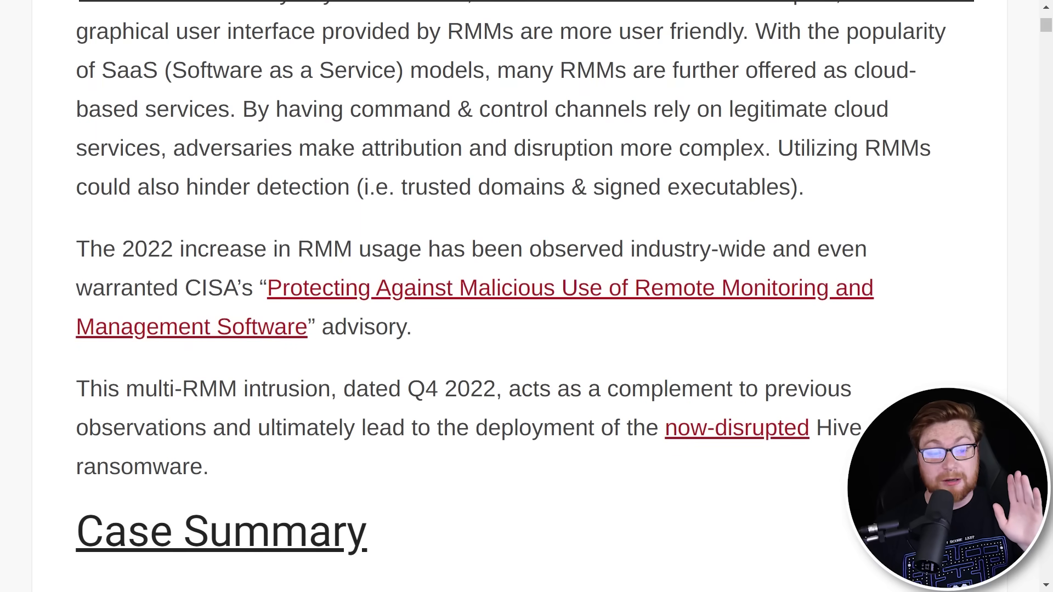
{"action": "left_click_drag", "start_coordinate": [185, 288], "coordinate": [252, 288]}
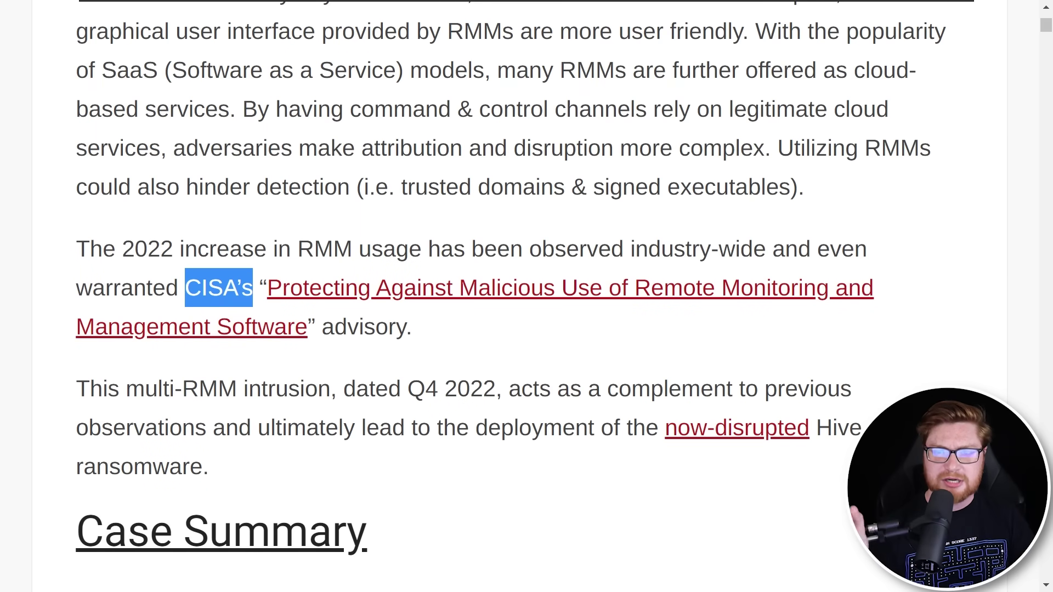
{"action": "left_click_drag", "start_coordinate": [254, 289], "coordinate": [496, 343]}
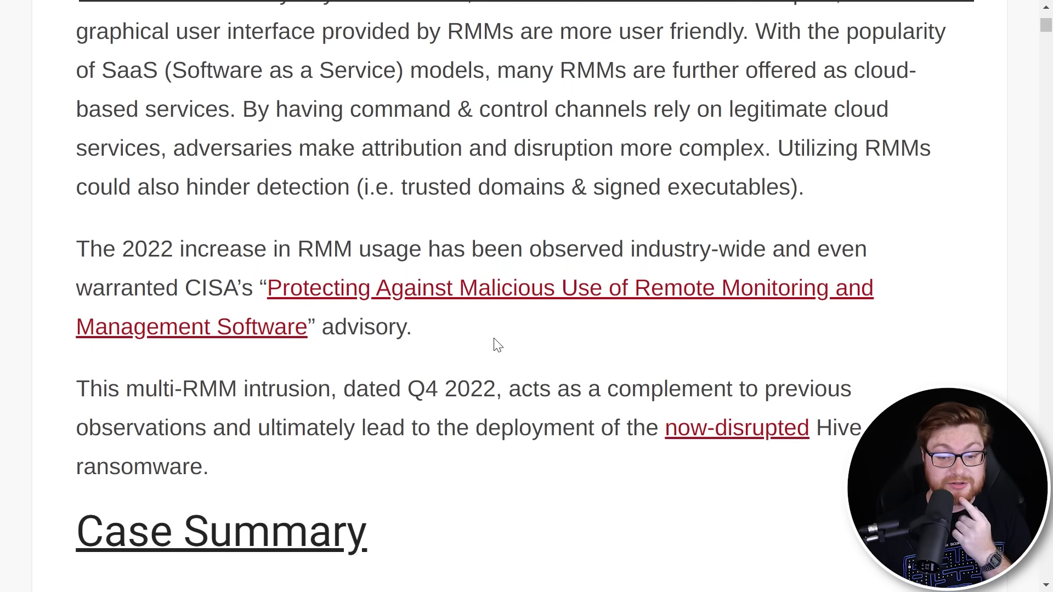
- Scroll through the Case Summary, briefly selecting the 'According to Huntress' reference, down to the AteraAgent.exe process tree
{"action": "scroll", "coordinate": [497, 345], "scroll_direction": "down", "scroll_amount": 3}
{"action": "scroll", "coordinate": [828, 360], "scroll_direction": "down", "scroll_amount": 3}
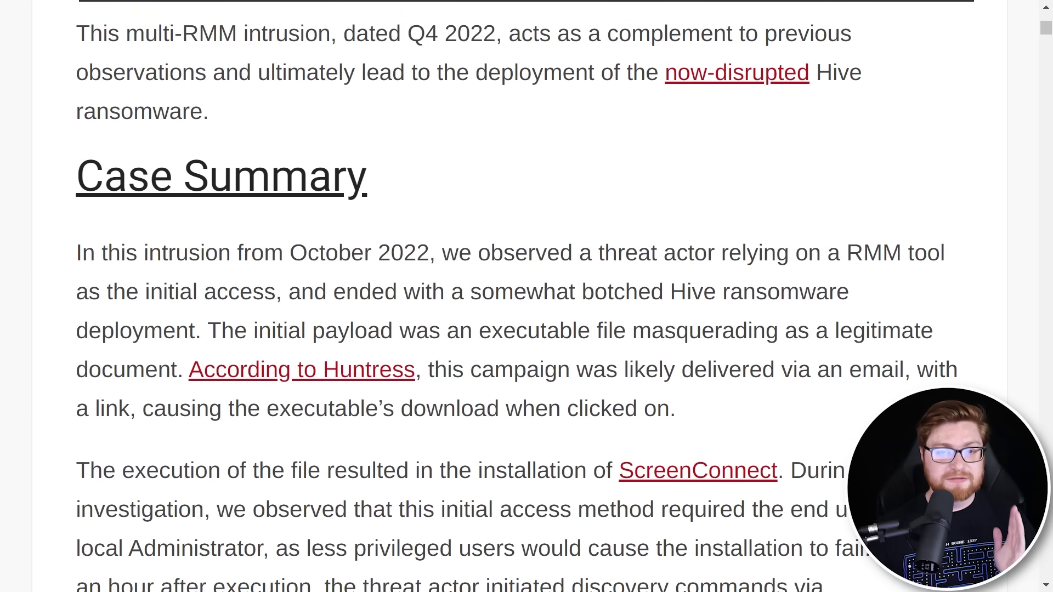
{"action": "scroll", "coordinate": [516, 304], "scroll_direction": "down", "scroll_amount": 2}
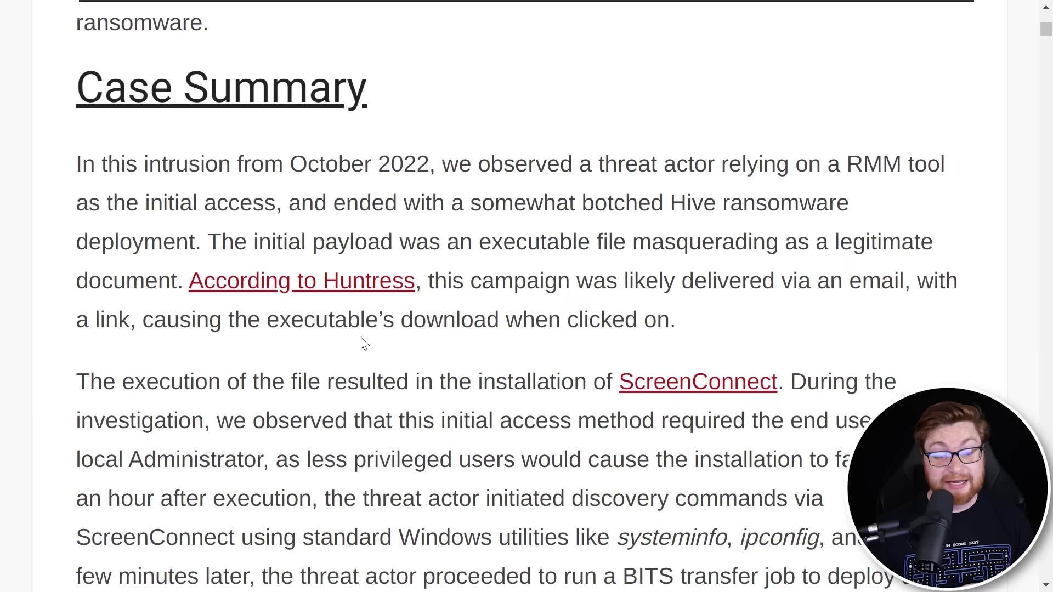
{"action": "left_click_drag", "start_coordinate": [185, 285], "coordinate": [416, 282]}
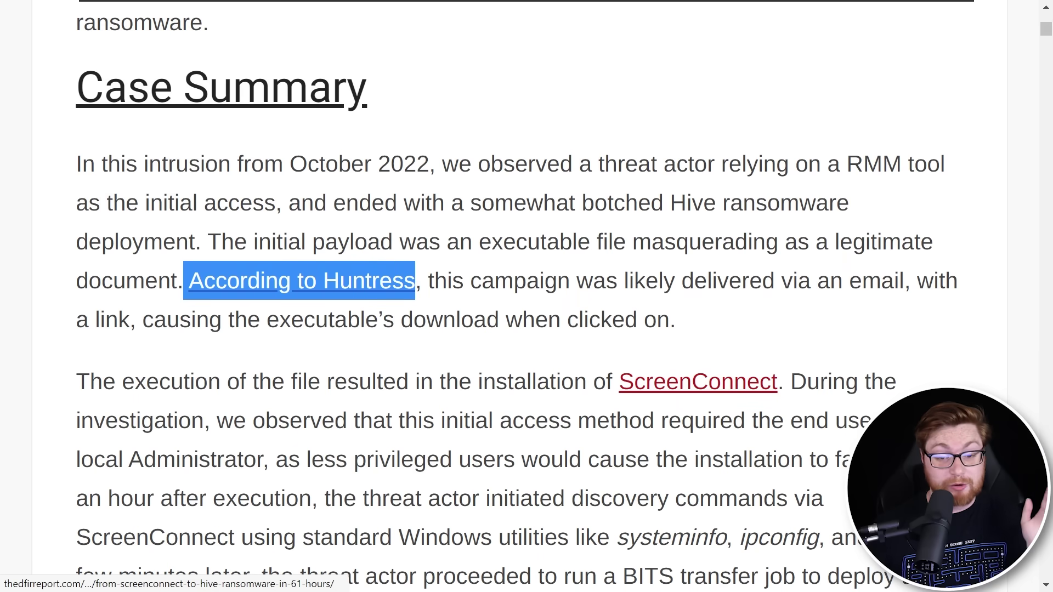
{"action": "left_click", "coordinate": [947, 348]}
{"action": "scroll", "coordinate": [947, 348], "scroll_direction": "down", "scroll_amount": 4}
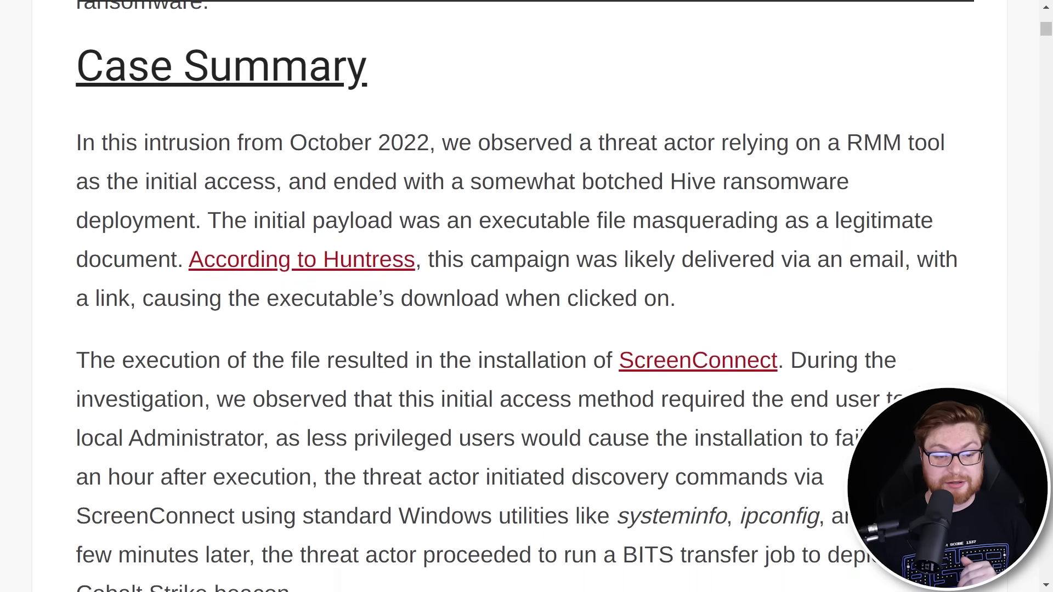
{"action": "scroll", "coordinate": [512, 290], "scroll_direction": "down", "scroll_amount": 15}
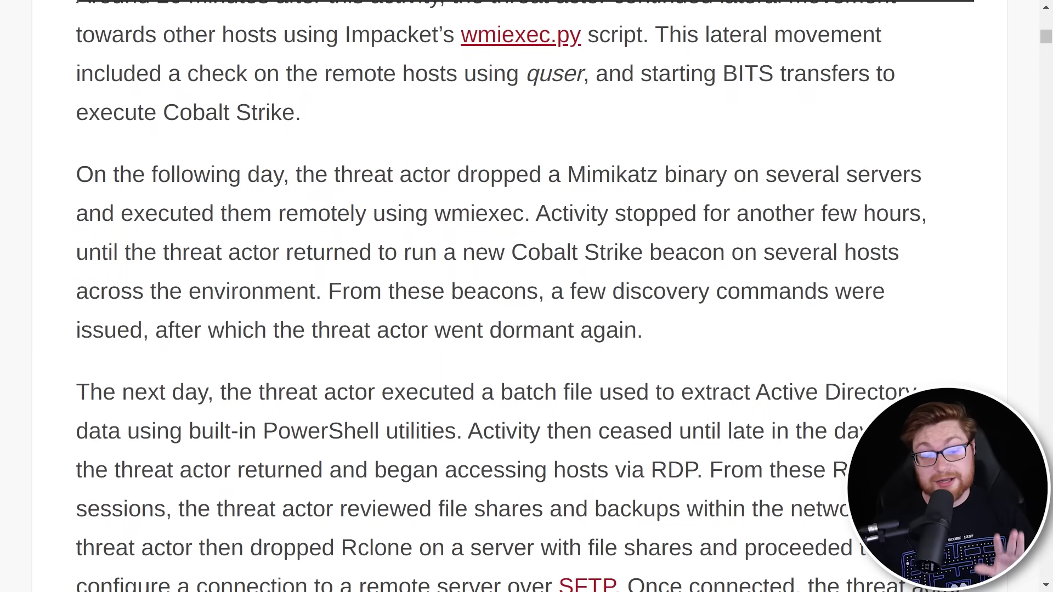
{"action": "scroll", "coordinate": [519, 296], "scroll_direction": "down", "scroll_amount": 5}
{"action": "scroll", "coordinate": [519, 296], "scroll_direction": "down", "scroll_amount": 6}
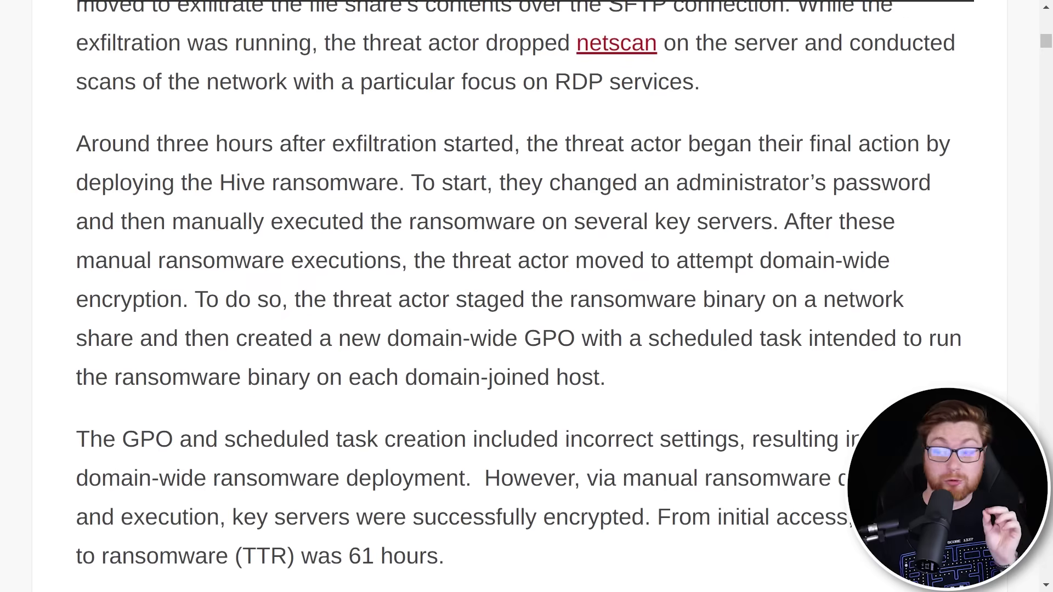
{"action": "scroll", "coordinate": [1045, 54], "scroll_direction": "down", "scroll_amount": 14}
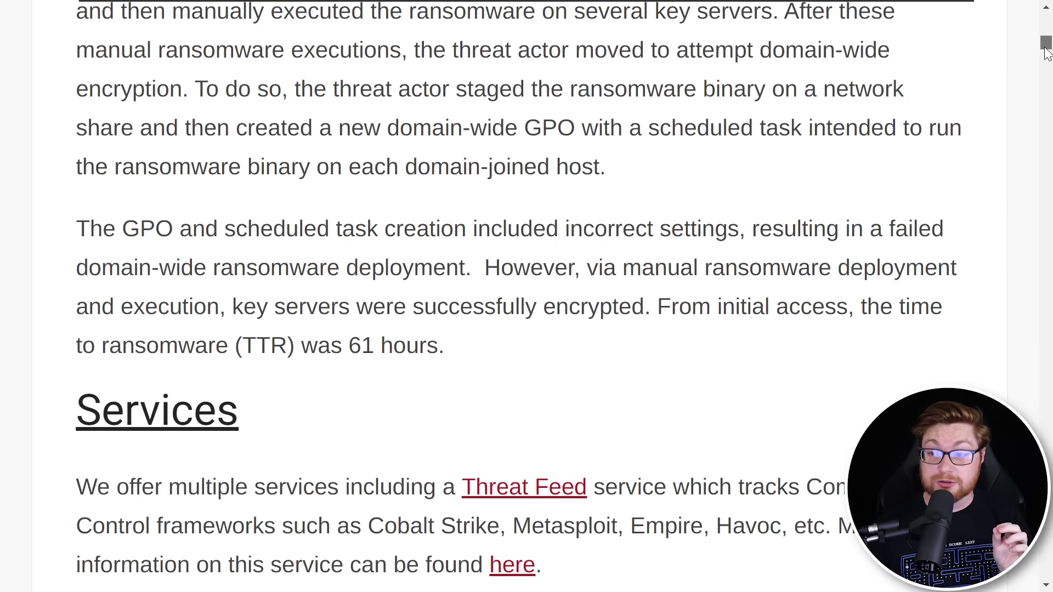
- Scroll past the PowerShell payload to the cobaltstrike-config-extractor output, briefly selecting it
{"action": "left_click_drag", "start_coordinate": [1044, 53], "coordinate": [1042, 64]}
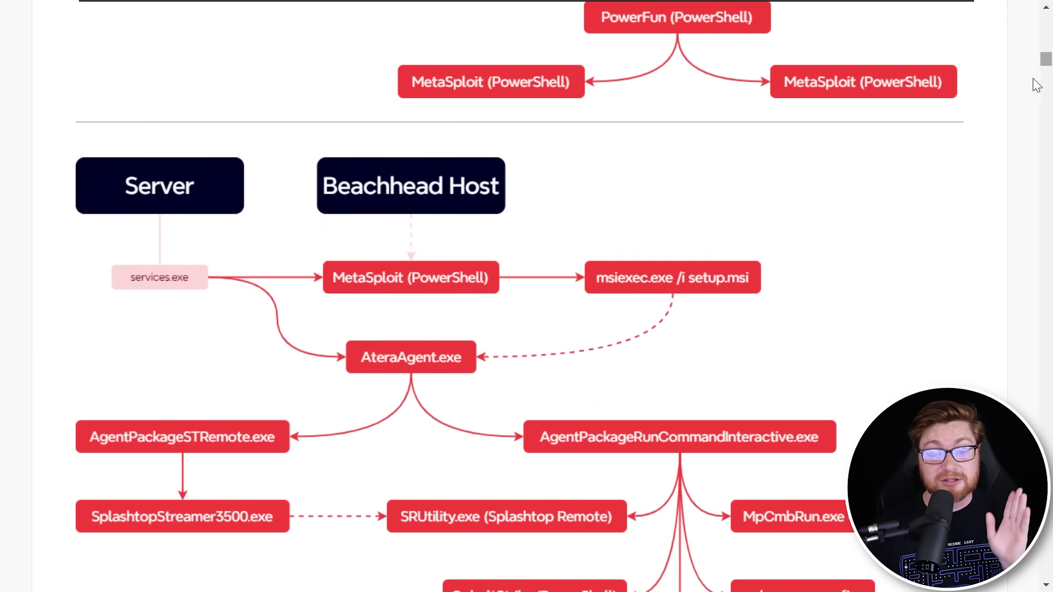
{"action": "scroll", "coordinate": [936, 277], "scroll_direction": "down", "scroll_amount": 5}
{"action": "scroll", "coordinate": [936, 277], "scroll_direction": "down", "scroll_amount": 12}
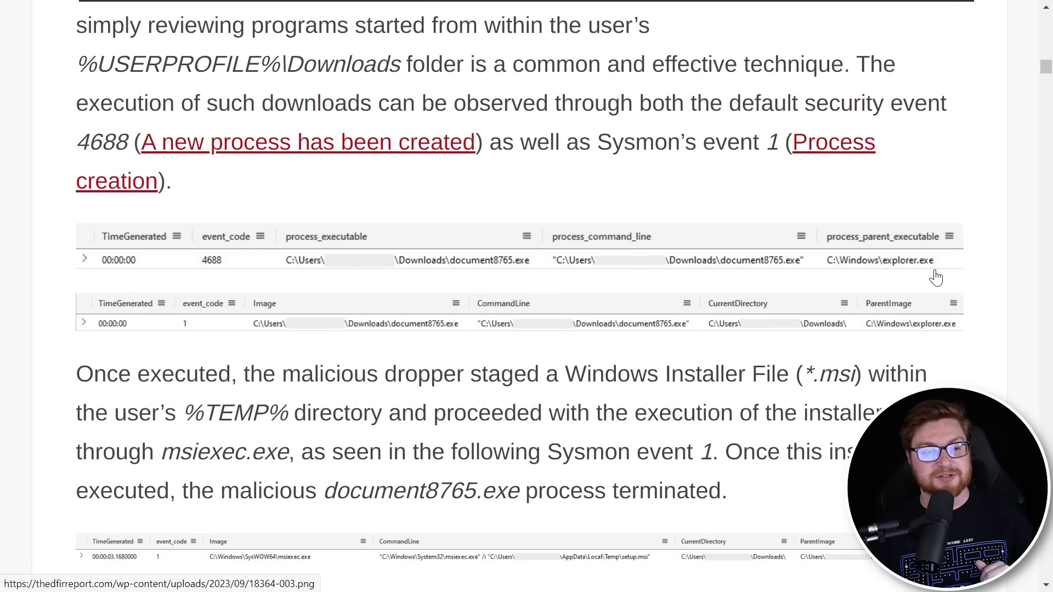
{"action": "scroll", "coordinate": [936, 277], "scroll_direction": "down", "scroll_amount": 1}
{"action": "scroll", "coordinate": [926, 299], "scroll_direction": "down", "scroll_amount": 3}
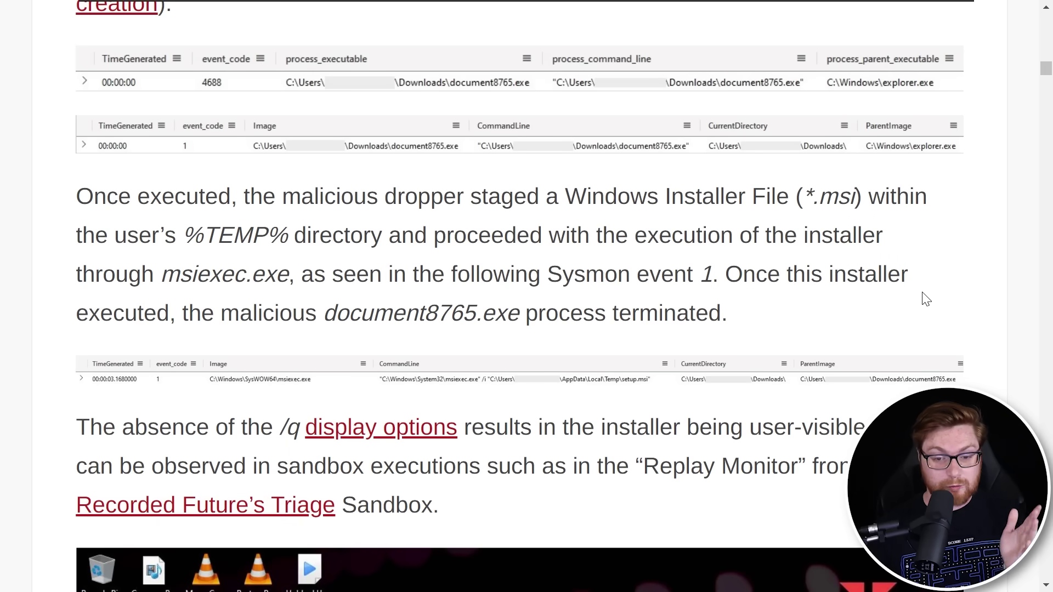
{"action": "scroll", "coordinate": [926, 298], "scroll_direction": "down", "scroll_amount": 9}
{"action": "scroll", "coordinate": [520, 296], "scroll_direction": "down", "scroll_amount": 6}
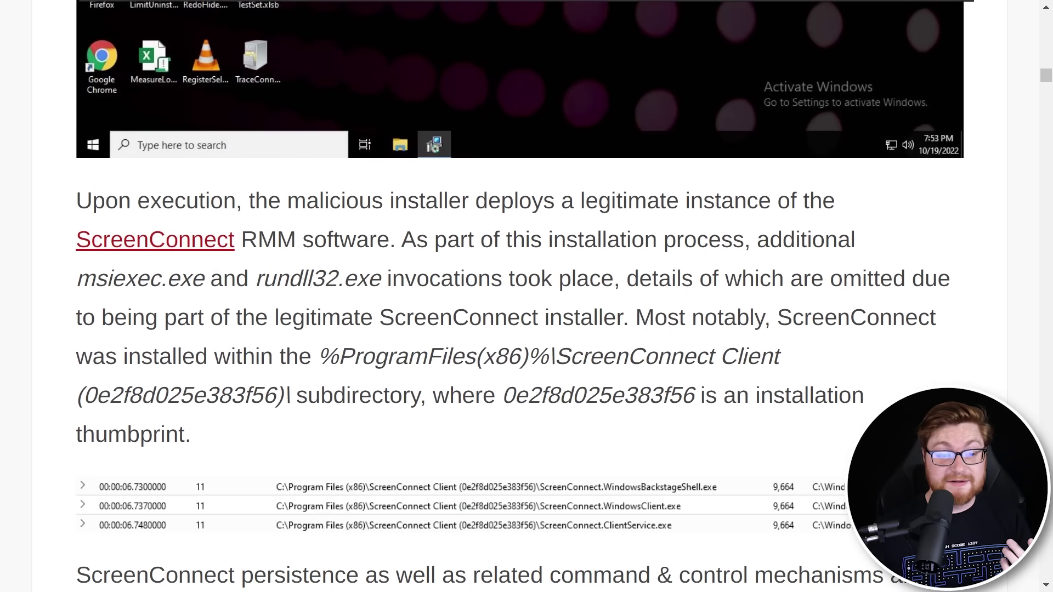
{"action": "scroll", "coordinate": [520, 297], "scroll_direction": "down", "scroll_amount": 8}
{"action": "scroll", "coordinate": [520, 297], "scroll_direction": "down", "scroll_amount": 4}
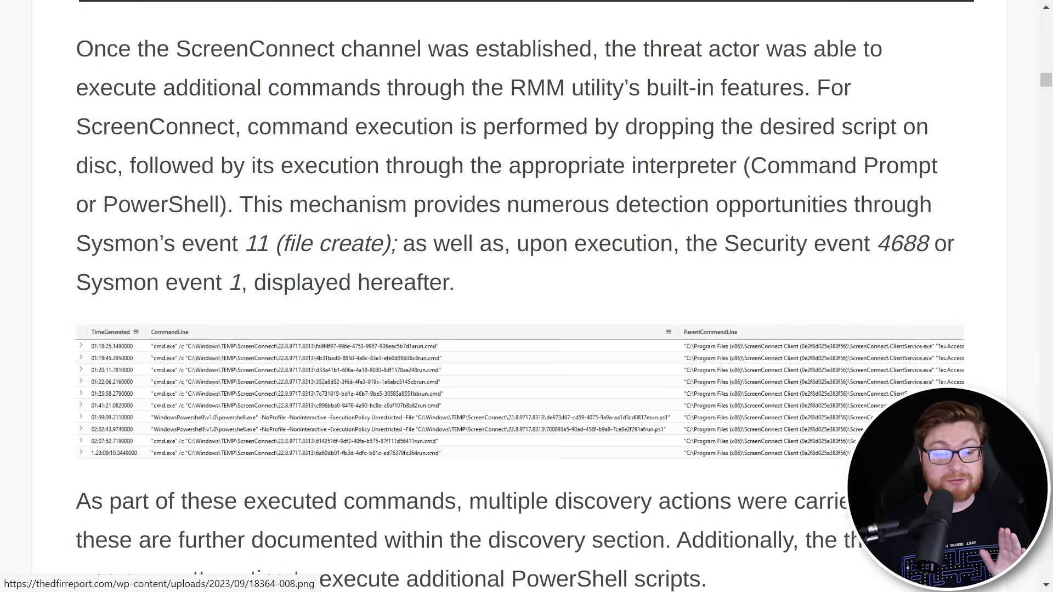
{"action": "scroll", "coordinate": [520, 296], "scroll_direction": "down", "scroll_amount": 7}
{"action": "scroll", "coordinate": [520, 296], "scroll_direction": "down", "scroll_amount": 10}
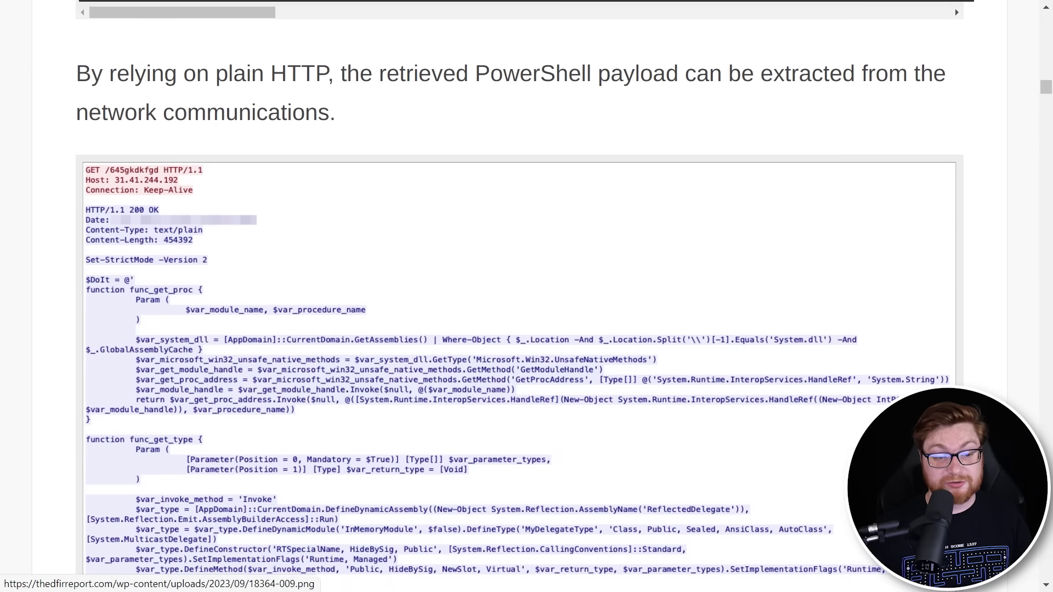
{"action": "scroll", "coordinate": [520, 296], "scroll_direction": "down", "scroll_amount": 7}
{"action": "scroll", "coordinate": [520, 296], "scroll_direction": "down", "scroll_amount": 8}
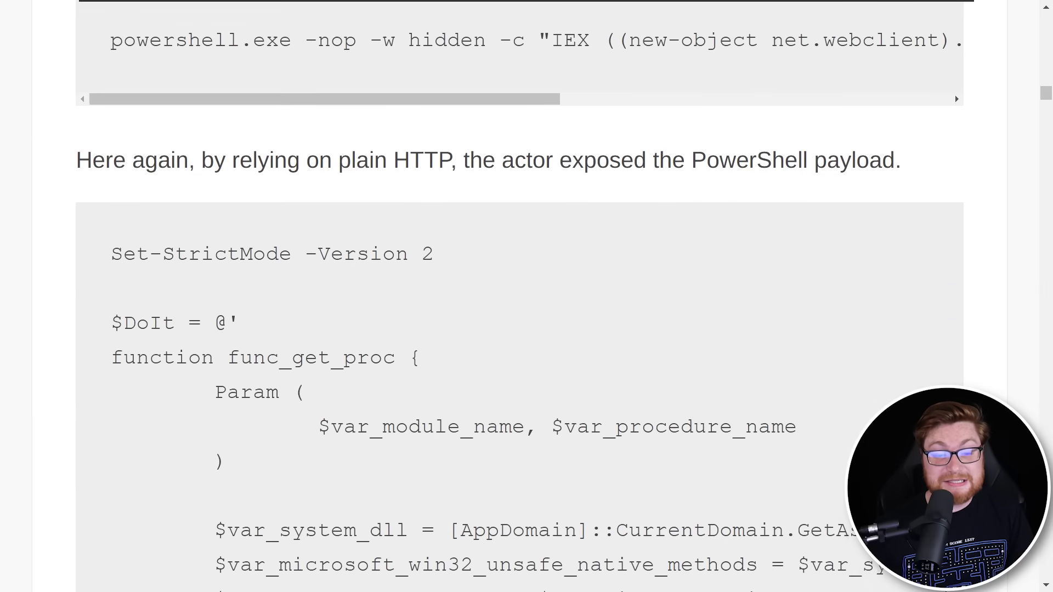
{"action": "scroll", "coordinate": [520, 296], "scroll_direction": "down", "scroll_amount": 20}
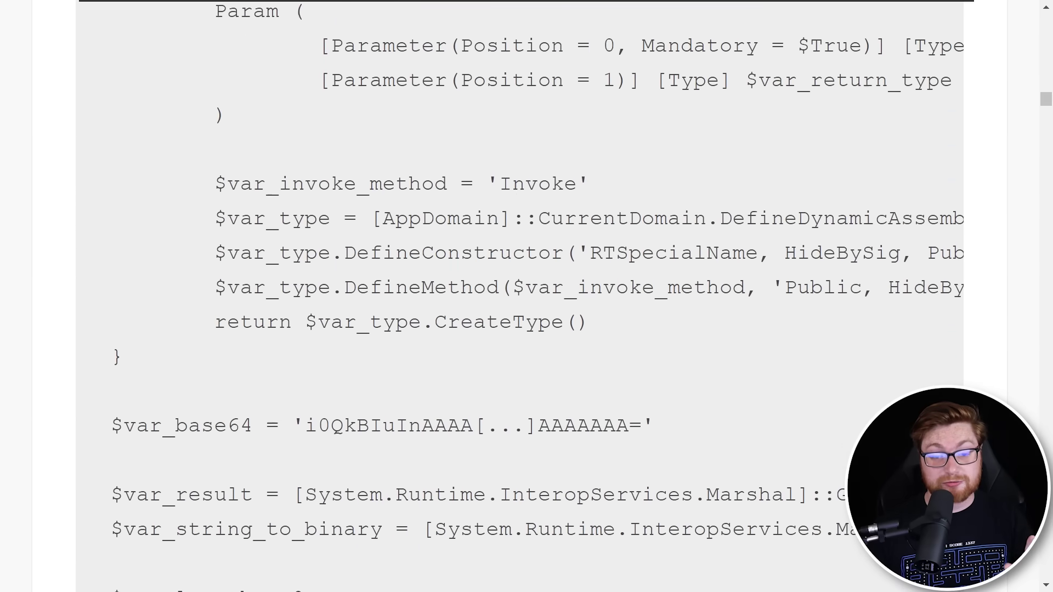
{"action": "scroll", "coordinate": [297, 269], "scroll_direction": "down", "scroll_amount": 13}
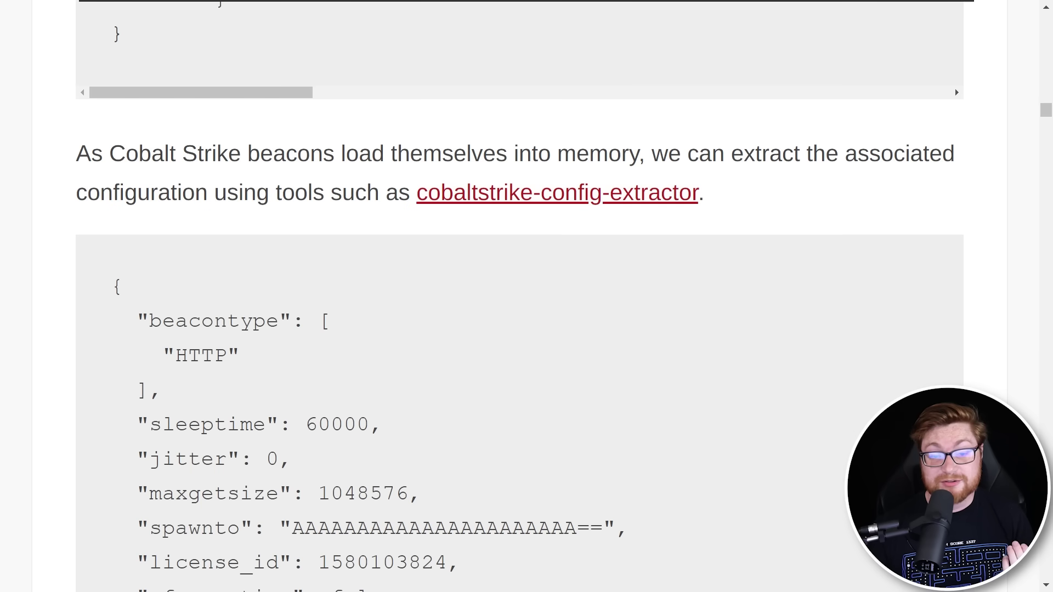
{"action": "left_click_drag", "start_coordinate": [399, 193], "coordinate": [821, 202]}
{"action": "left_click", "coordinate": [944, 329]}
- Scroll to the JSON config block and select the 31.41.244.192 hostname value
{"action": "scroll", "coordinate": [943, 329], "scroll_direction": "down", "scroll_amount": 3}
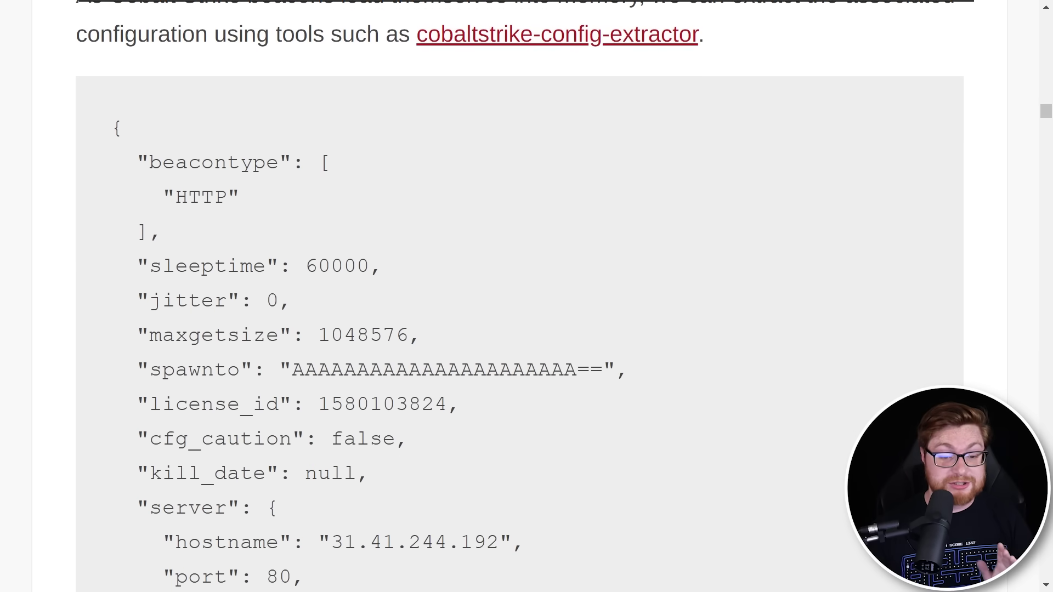
{"action": "scroll", "coordinate": [520, 296], "scroll_direction": "down", "scroll_amount": 2}
{"action": "scroll", "coordinate": [646, 461], "scroll_direction": "down", "scroll_amount": 2}
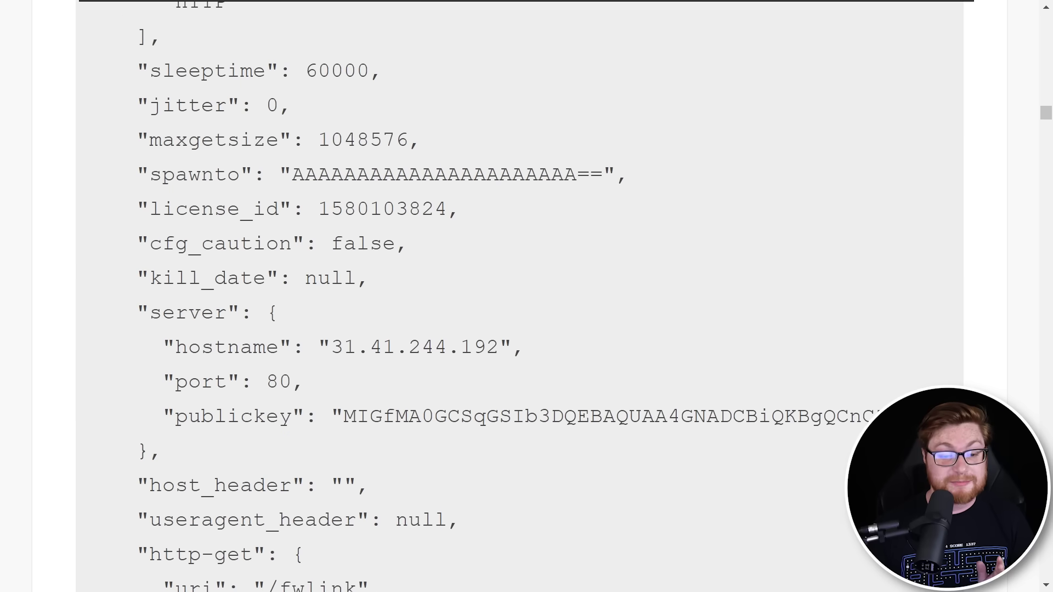
{"action": "left_click_drag", "start_coordinate": [319, 346], "coordinate": [558, 349]}
{"action": "left_click", "coordinate": [558, 349]}
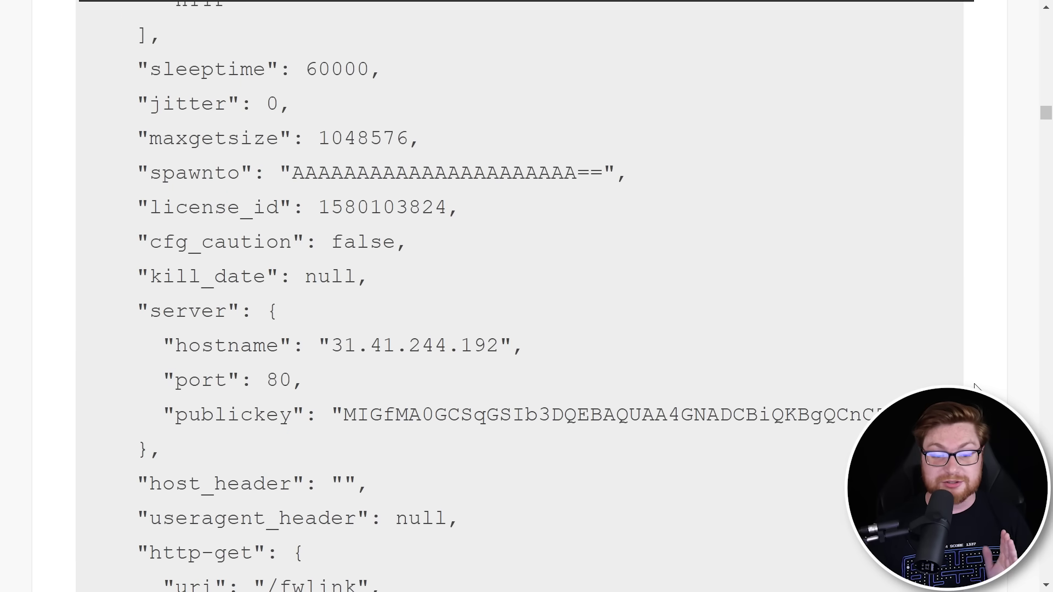
- Scroll past Persistence and Lateral Movement to the Detections Network rules, then select thedfirreport.com in the address
{"action": "scroll", "coordinate": [558, 349], "scroll_direction": "down", "scroll_amount": 2}
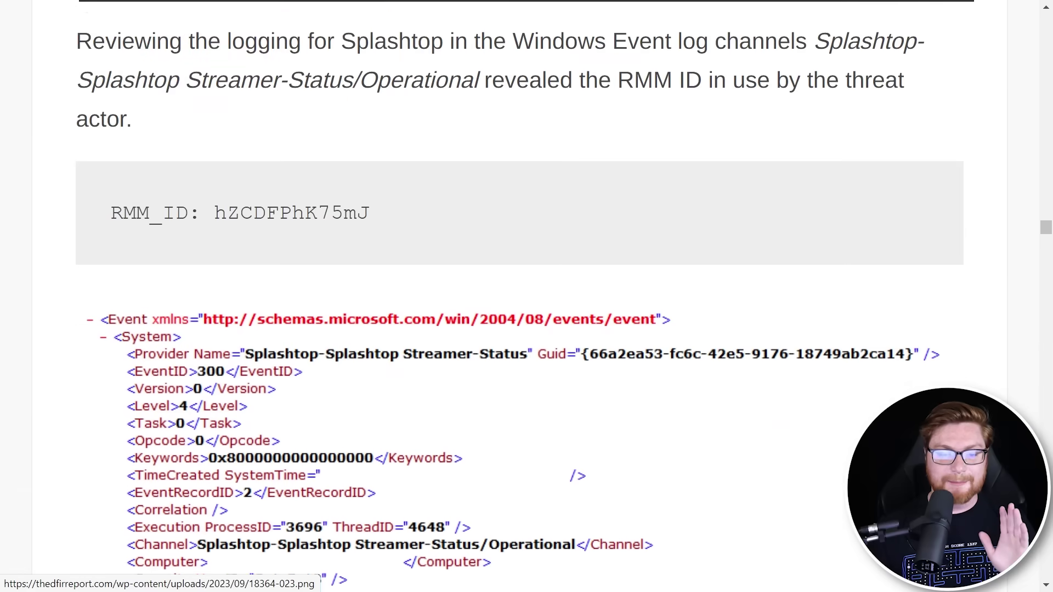
{"action": "scroll", "coordinate": [520, 296], "scroll_direction": "down", "scroll_amount": 6}
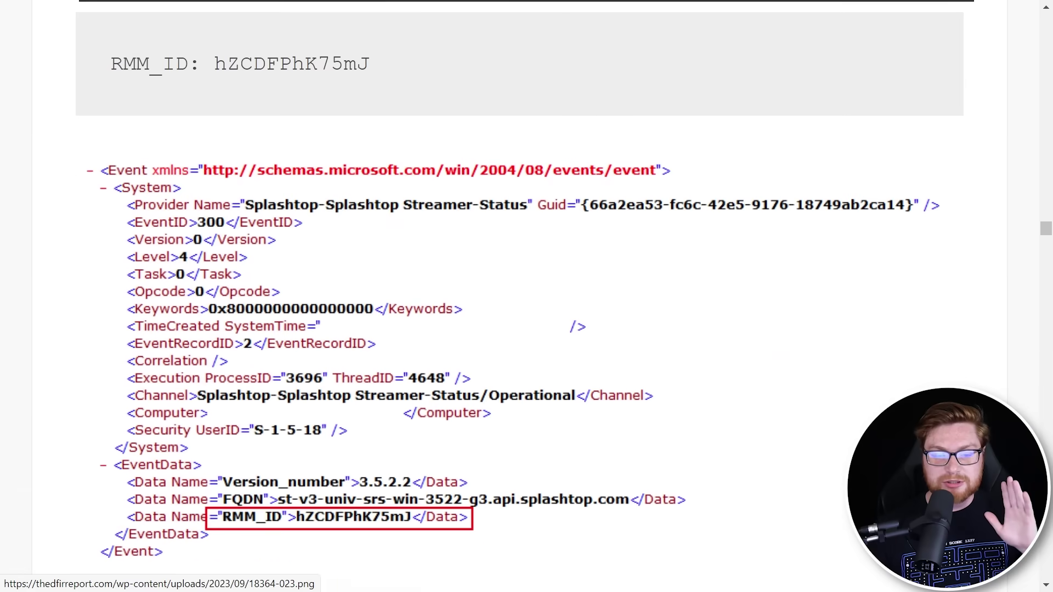
{"action": "scroll", "coordinate": [520, 296], "scroll_direction": "down", "scroll_amount": 12}
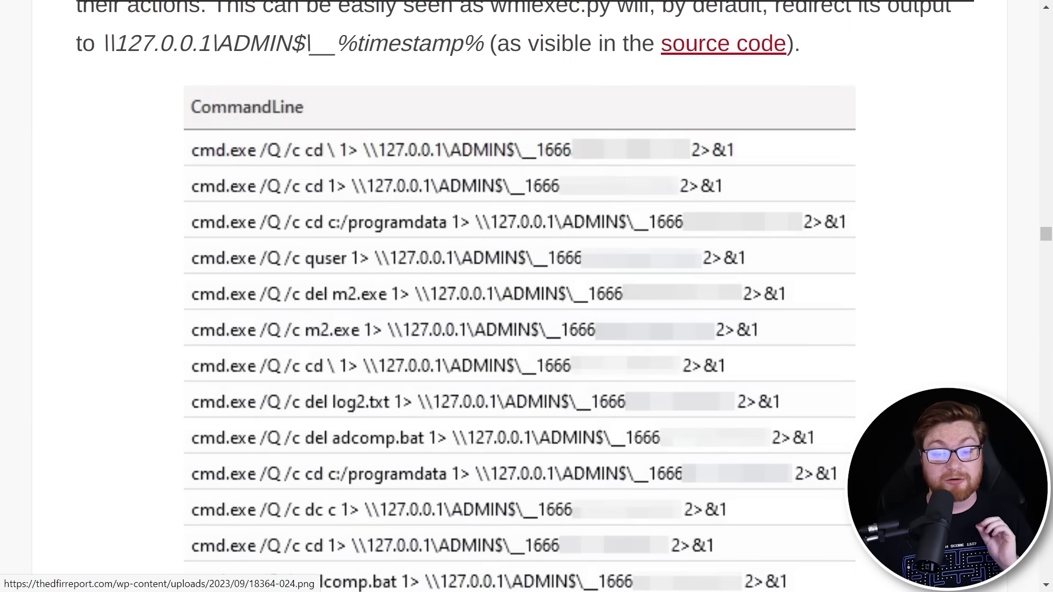
{"action": "scroll", "coordinate": [520, 296], "scroll_direction": "down", "scroll_amount": 3}
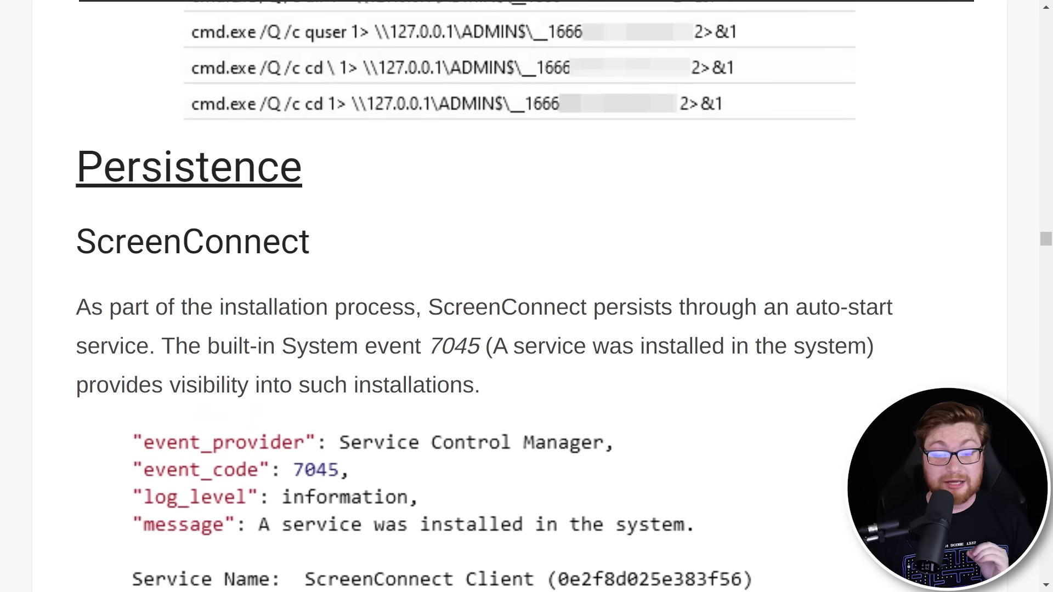
{"action": "scroll", "coordinate": [520, 296], "scroll_direction": "down", "scroll_amount": 5}
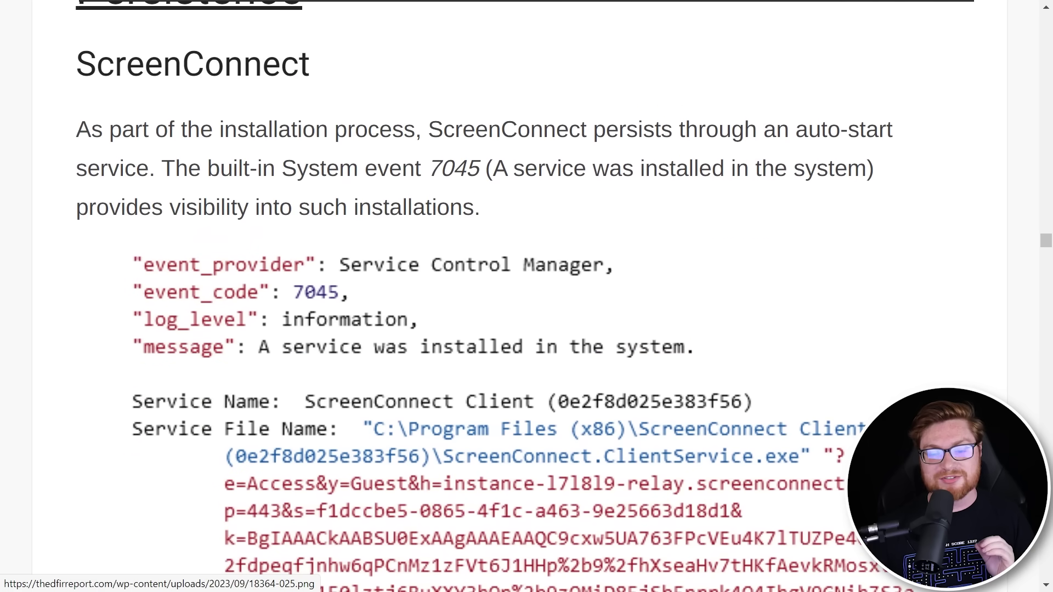
{"action": "scroll", "coordinate": [520, 296], "scroll_direction": "down", "scroll_amount": 20}
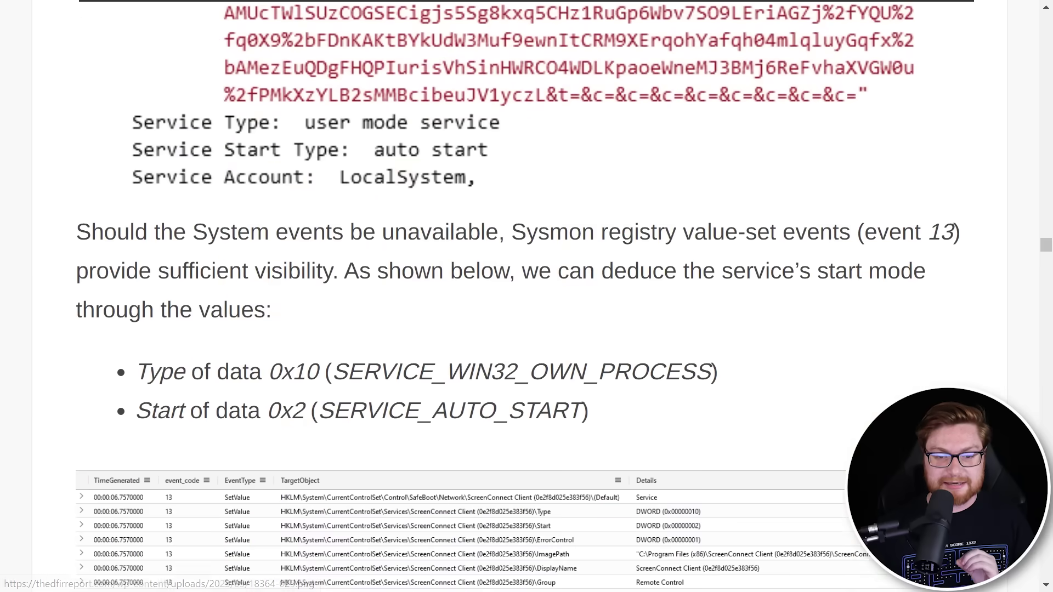
{"action": "scroll", "coordinate": [520, 296], "scroll_direction": "down", "scroll_amount": 10}
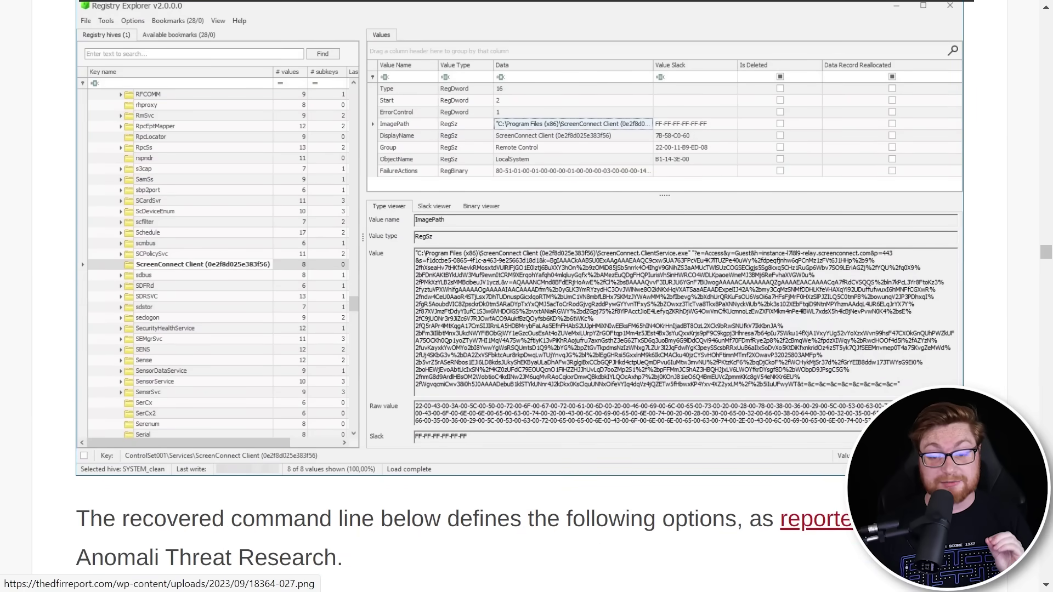
{"action": "scroll", "coordinate": [520, 296], "scroll_direction": "down", "scroll_amount": 20}
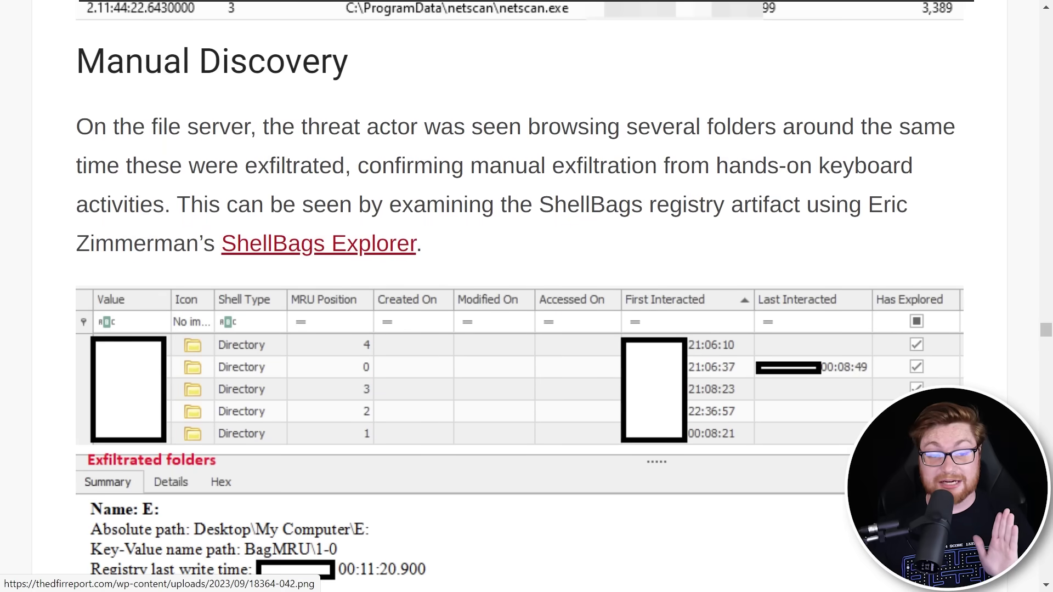
{"action": "scroll", "coordinate": [520, 296], "scroll_direction": "down", "scroll_amount": 9}
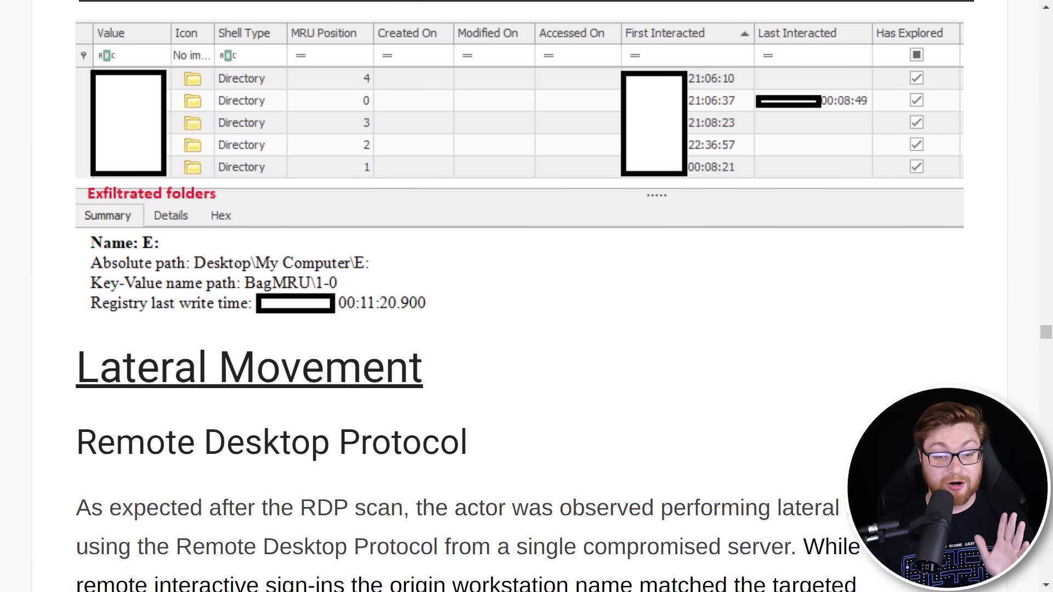
{"action": "scroll", "coordinate": [520, 296], "scroll_direction": "down", "scroll_amount": 10}
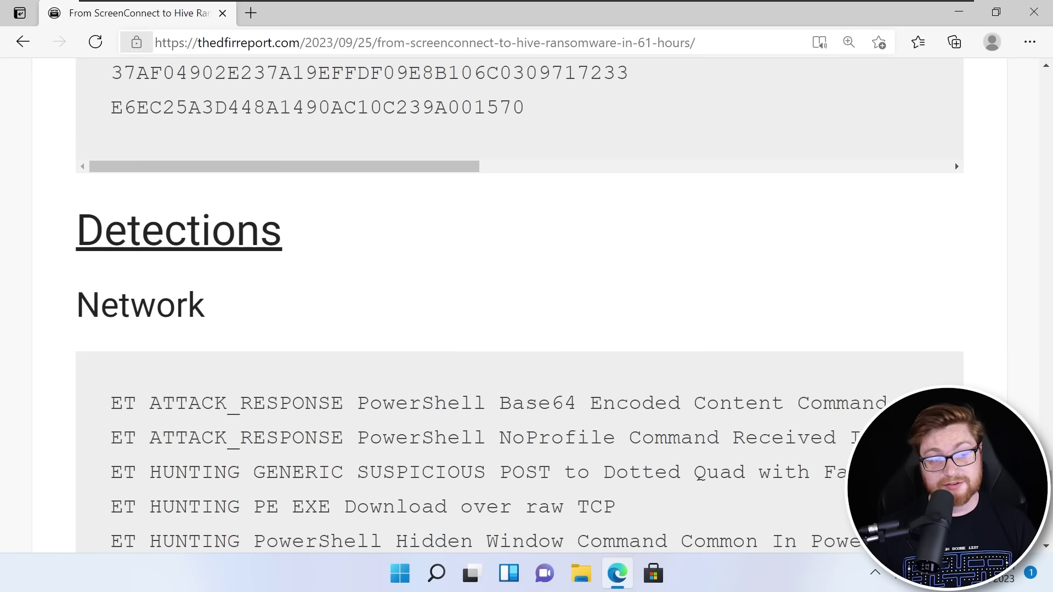
{"action": "left_click_drag", "start_coordinate": [155, 43], "coordinate": [302, 43]}
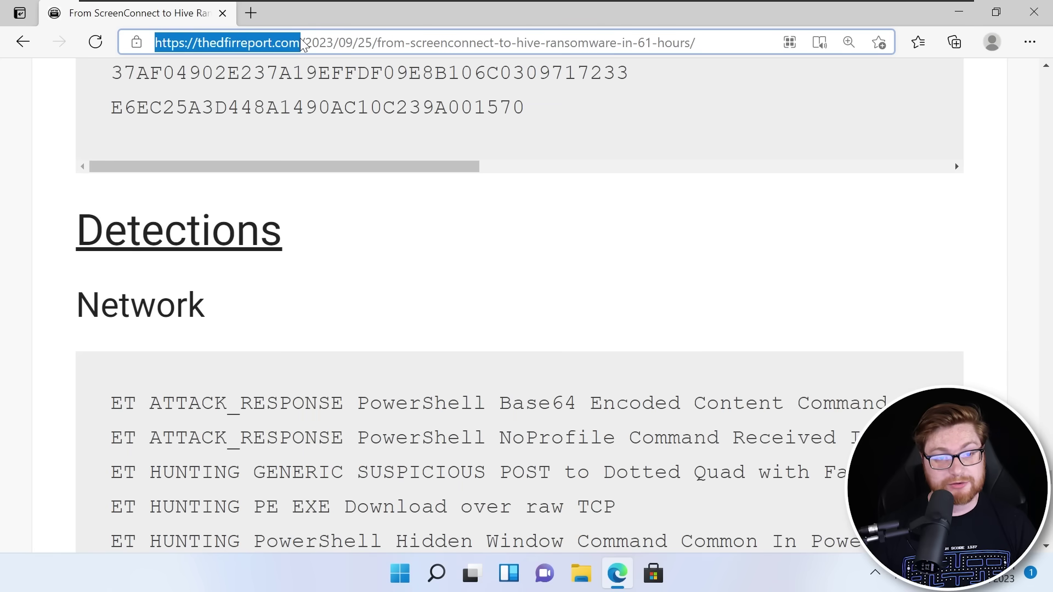
- Put the browser in full screen and briefly select the Detections heading
{"action": "left_click", "coordinate": [925, 288]}
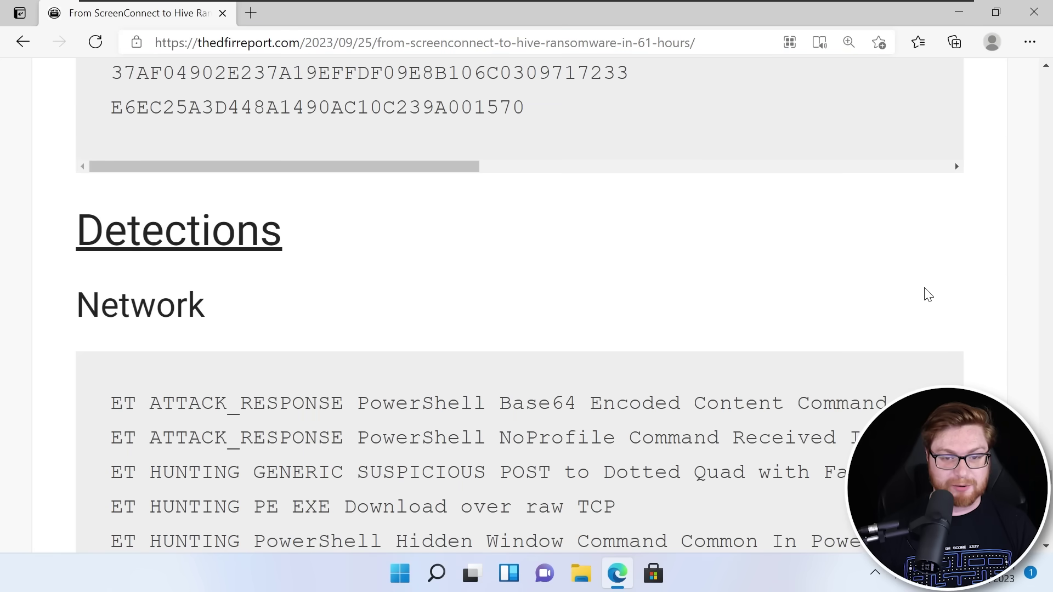
{"action": "key", "text": "F11"}
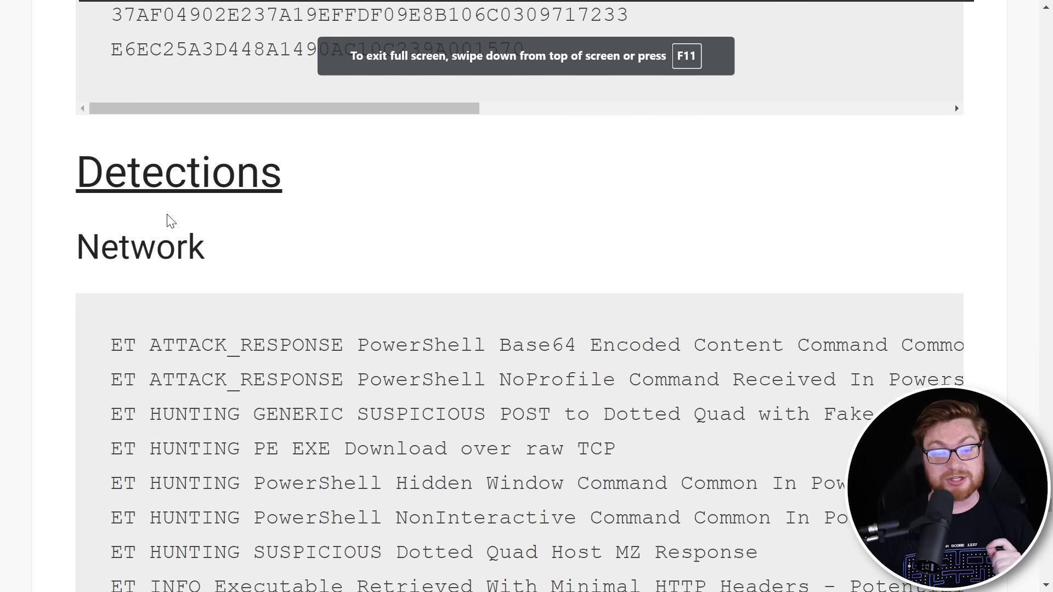
{"action": "left_click_drag", "start_coordinate": [55, 181], "coordinate": [325, 181]}
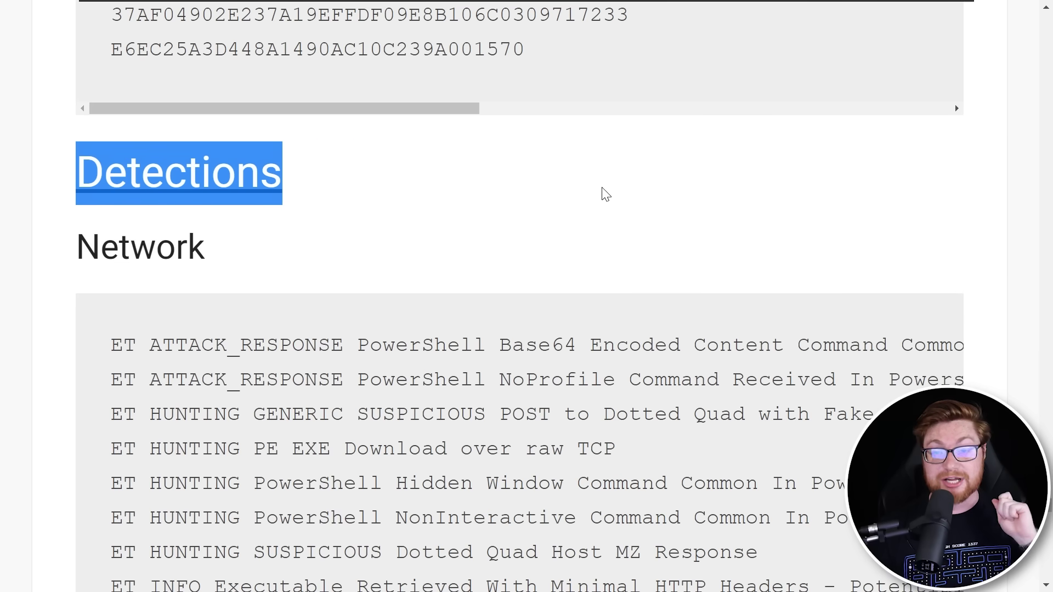
{"action": "left_click", "coordinate": [613, 195]}
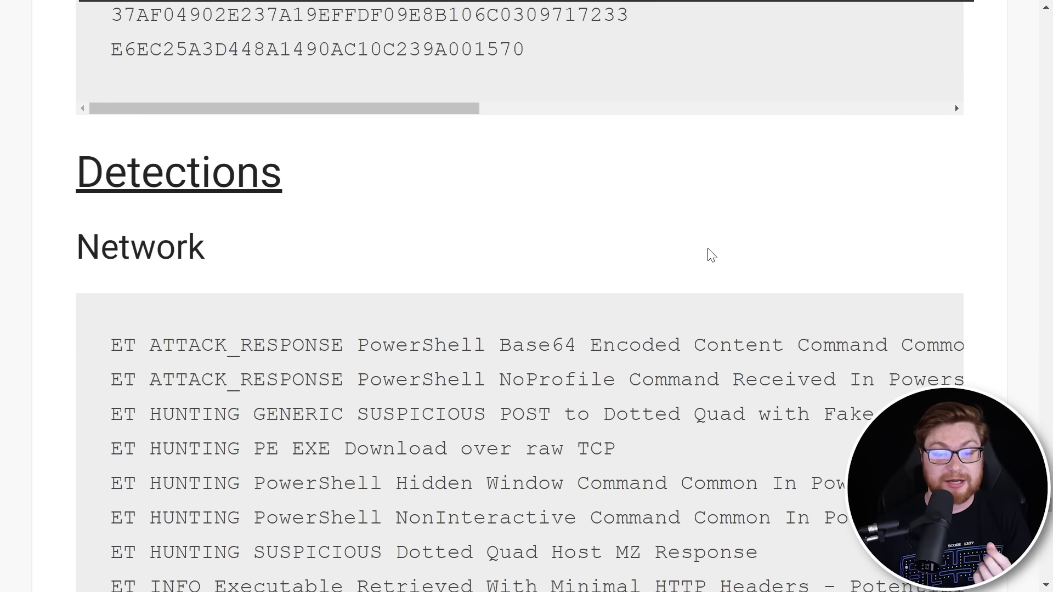
- Scroll down to the Sigma Repo list of rule names and their IDs
{"action": "scroll", "coordinate": [767, 248], "scroll_direction": "down", "scroll_amount": 18}
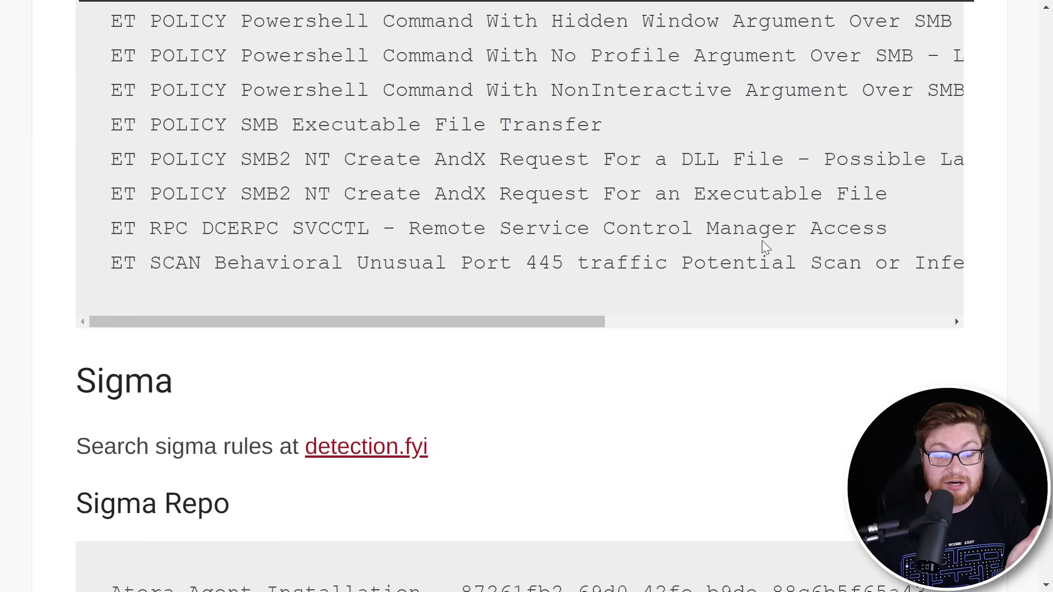
{"action": "scroll", "coordinate": [766, 248], "scroll_direction": "down", "scroll_amount": 15}
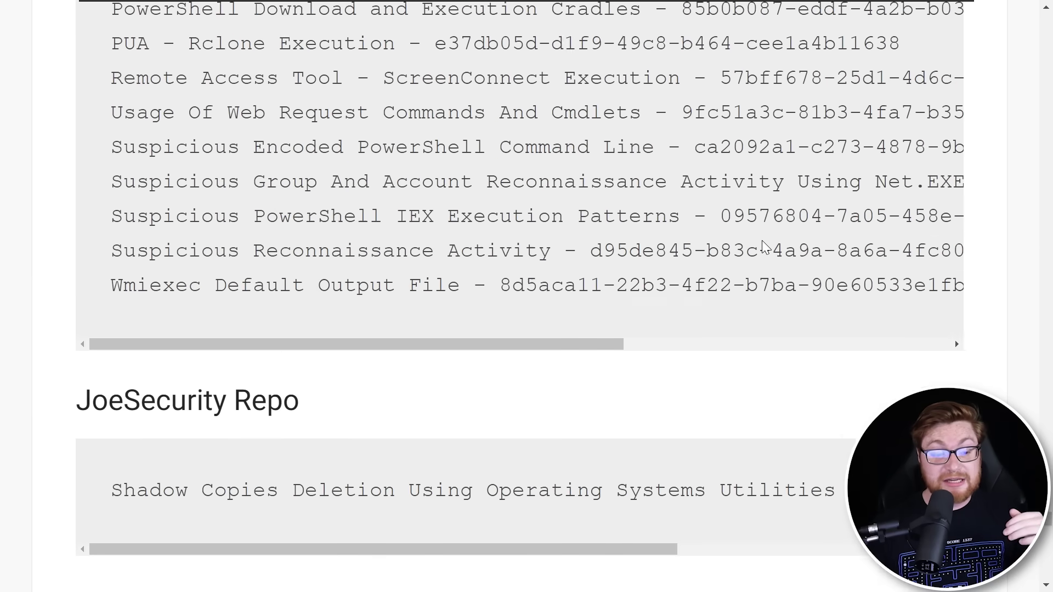
{"action": "scroll", "coordinate": [766, 248], "scroll_direction": "down", "scroll_amount": 5}
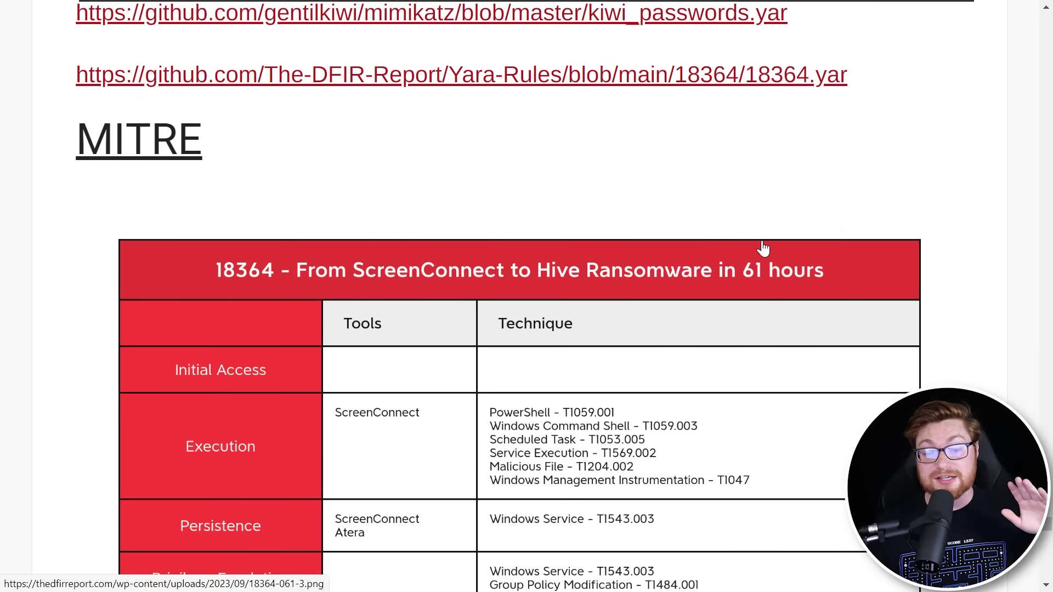
{"action": "scroll", "coordinate": [764, 248], "scroll_direction": "down", "scroll_amount": 12}
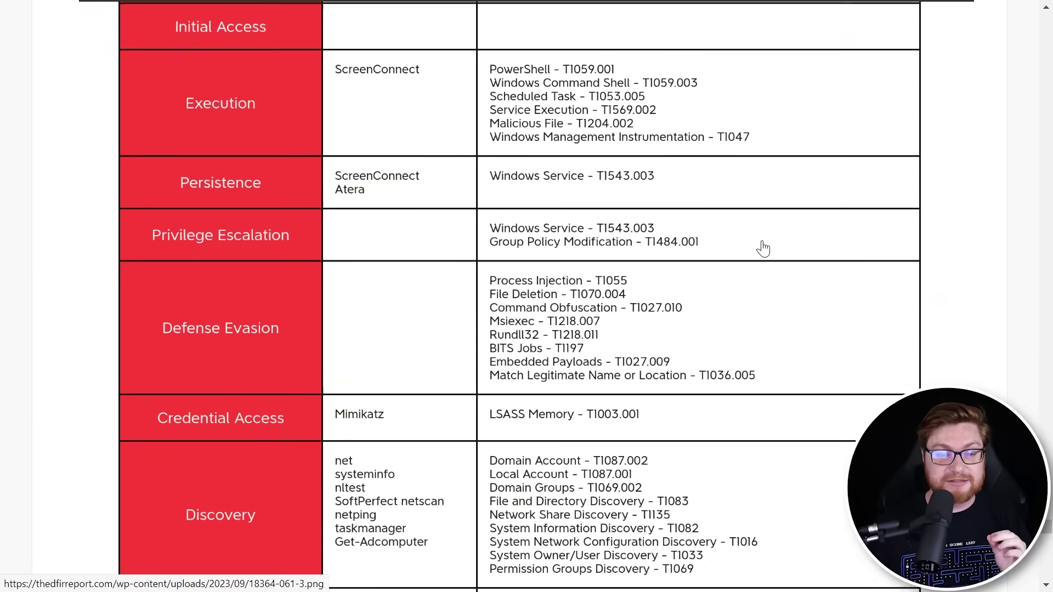
{"action": "scroll", "coordinate": [764, 248], "scroll_direction": "down", "scroll_amount": 6}
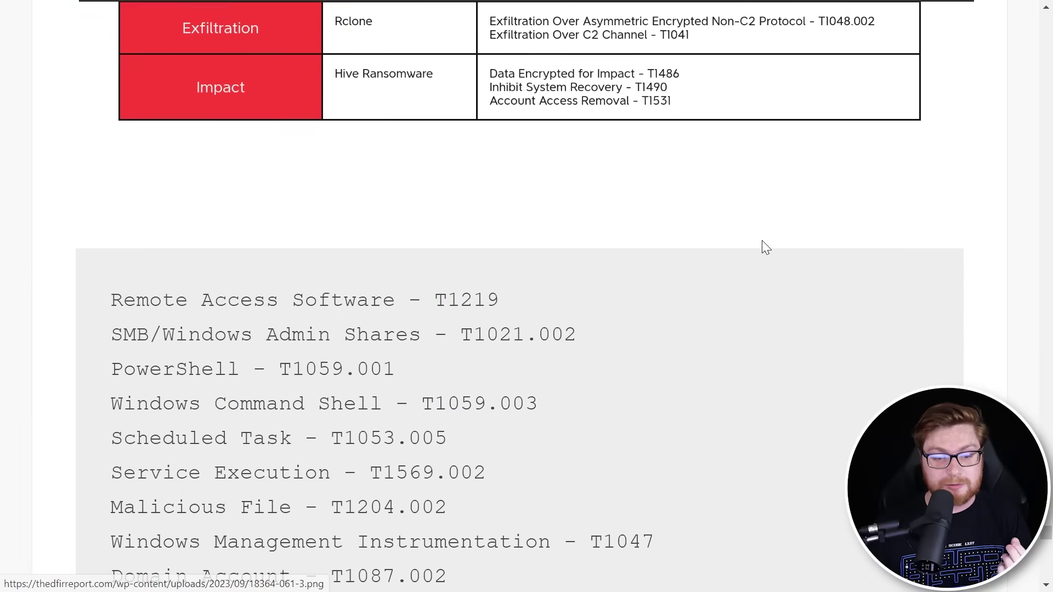
{"action": "scroll", "coordinate": [761, 245], "scroll_direction": "up", "scroll_amount": 20}
{"action": "scroll", "coordinate": [520, 296], "scroll_direction": "up", "scroll_amount": 18}
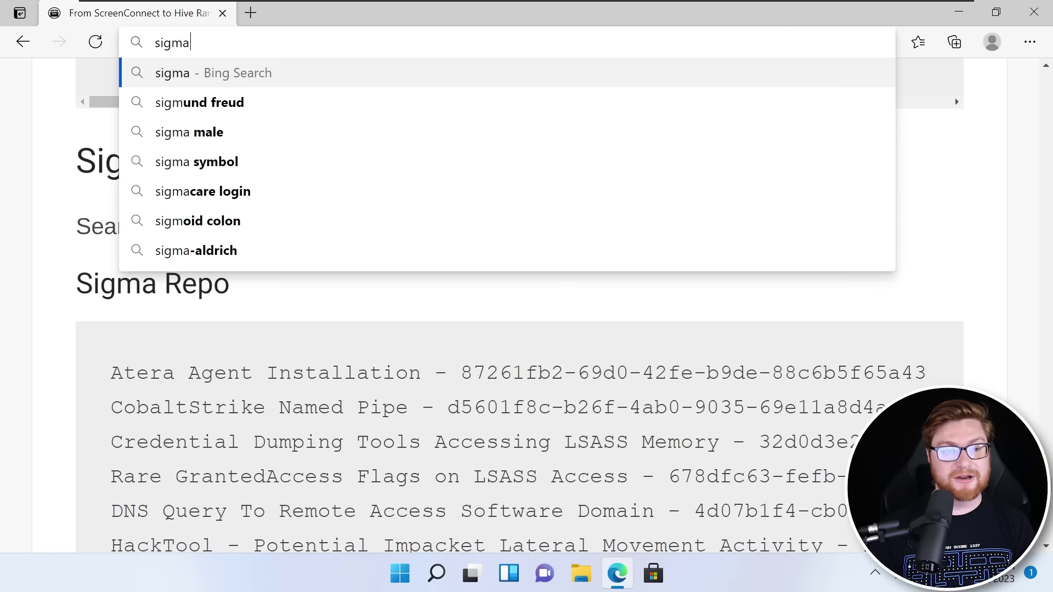
- Load sigmahq.io in full screen at a reduced zoom level
{"action": "type", "text": "hq.io"}
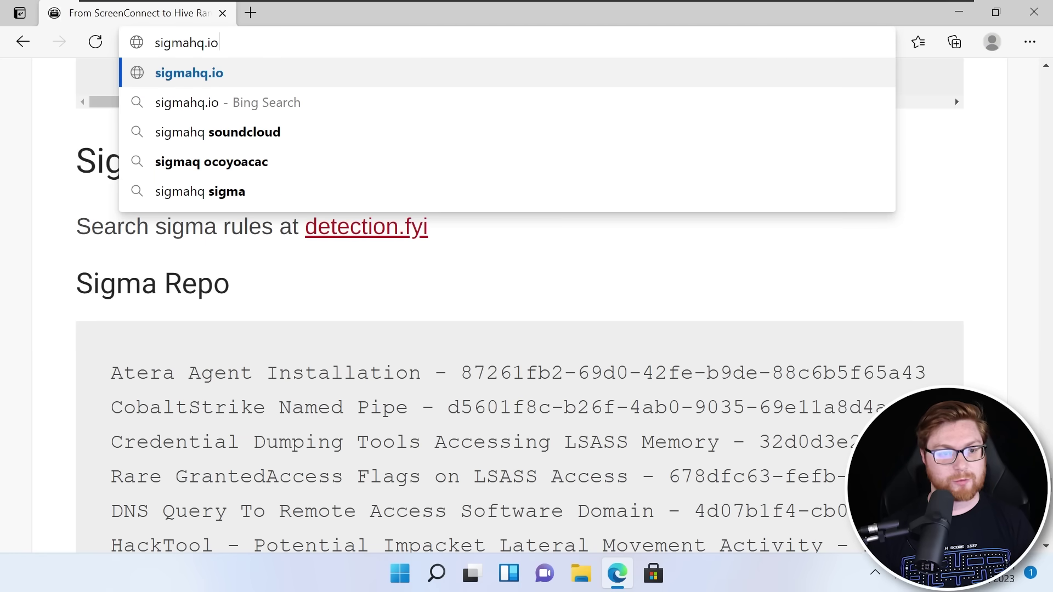
{"action": "key", "text": "Return"}
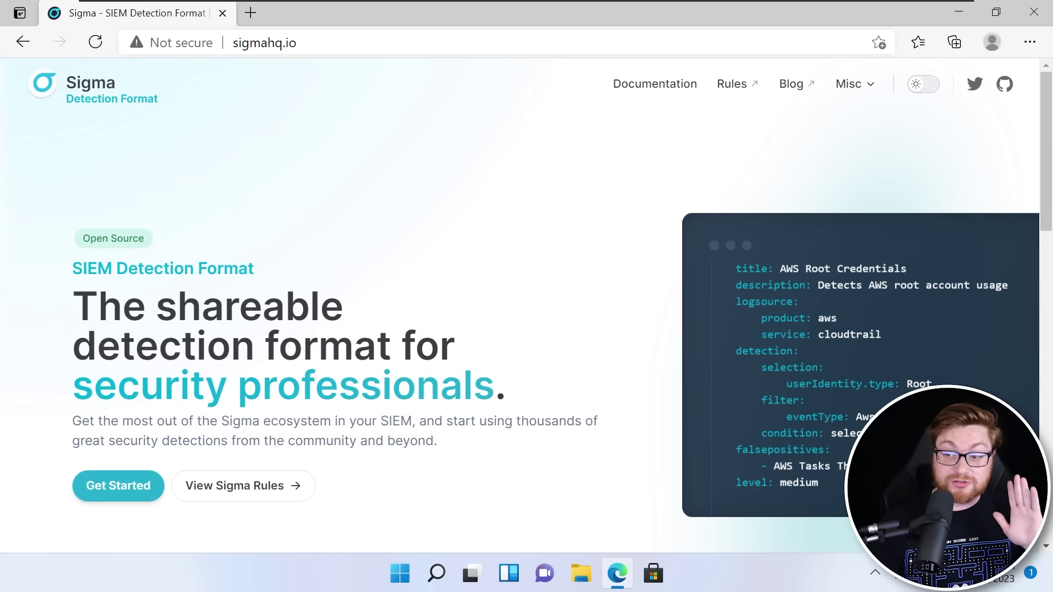
{"action": "key", "text": "F11"}
{"action": "key", "text": "ctrl+minus"}
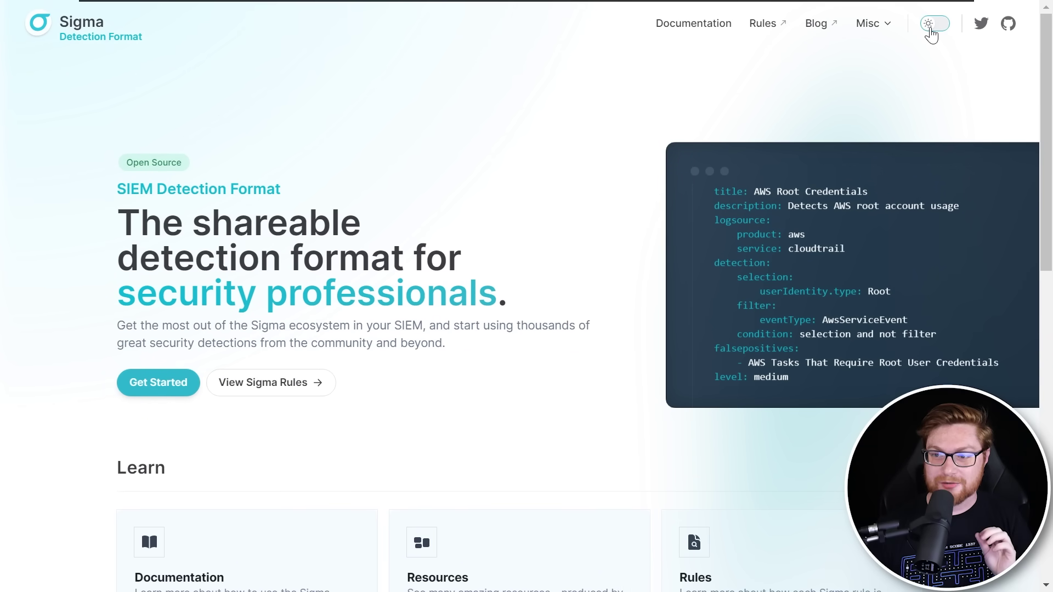
- Switch the site to its dark theme, skim down the homepage, and return to the top
{"action": "left_click", "coordinate": [931, 32]}
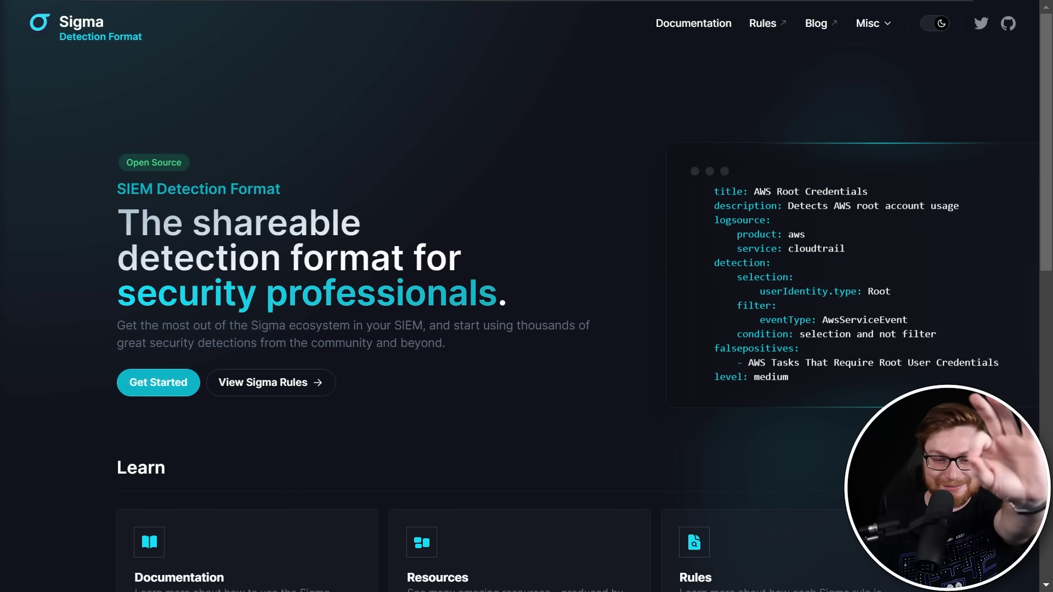
{"action": "scroll", "coordinate": [527, 318], "scroll_direction": "down", "scroll_amount": 3}
{"action": "scroll", "coordinate": [527, 318], "scroll_direction": "down", "scroll_amount": 5}
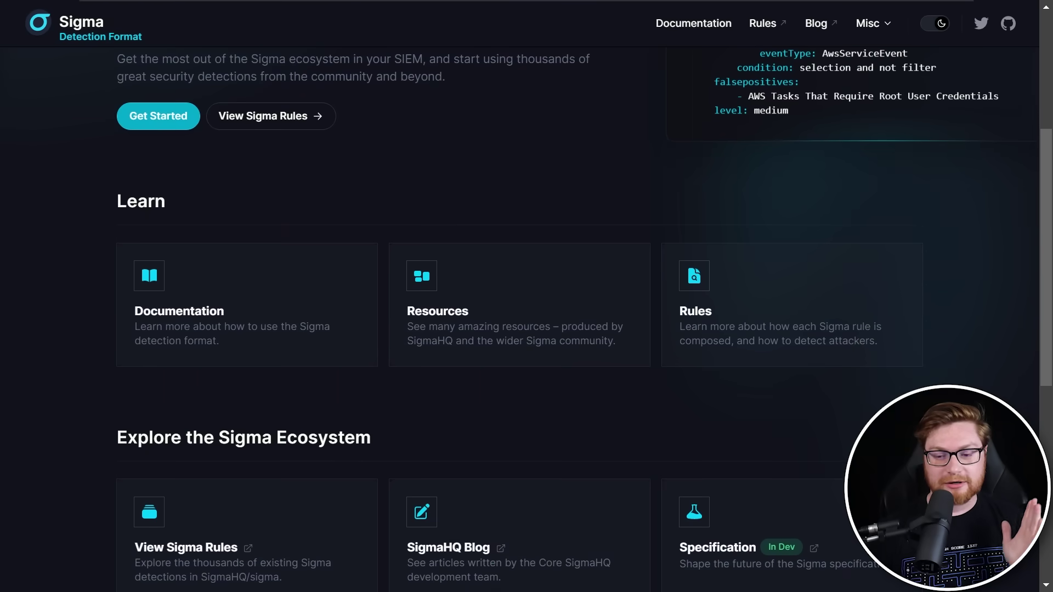
{"action": "scroll", "coordinate": [526, 318], "scroll_direction": "down", "scroll_amount": 3}
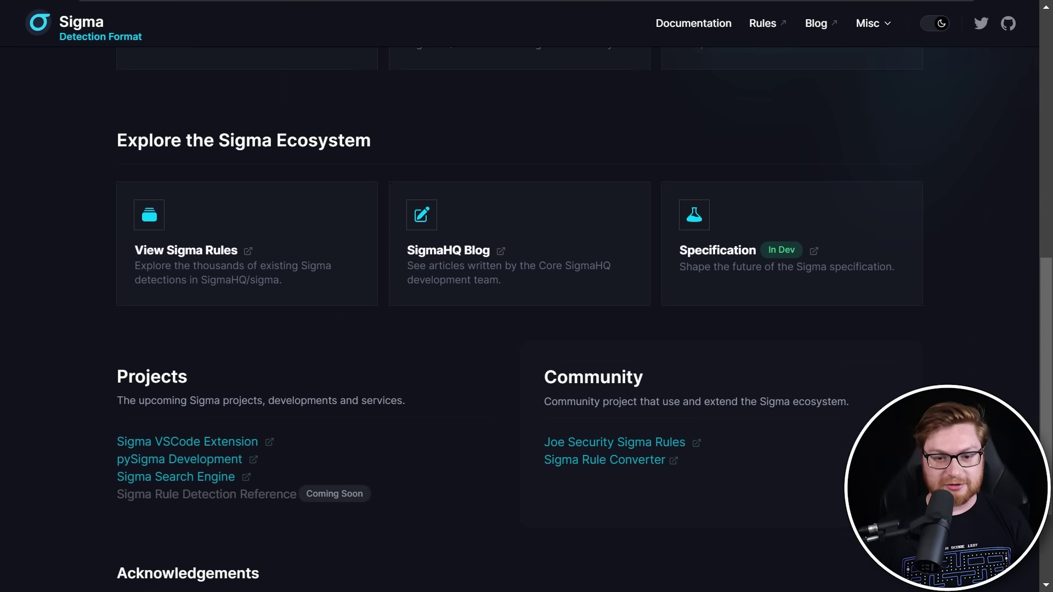
{"action": "scroll", "coordinate": [526, 318], "scroll_direction": "down", "scroll_amount": 2}
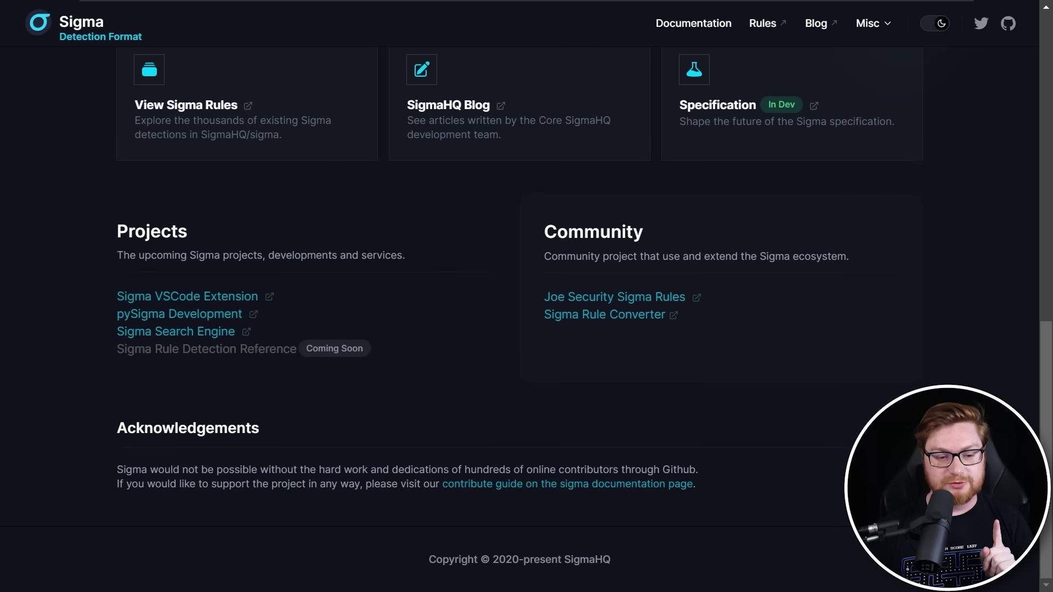
{"action": "key", "text": "Home"}
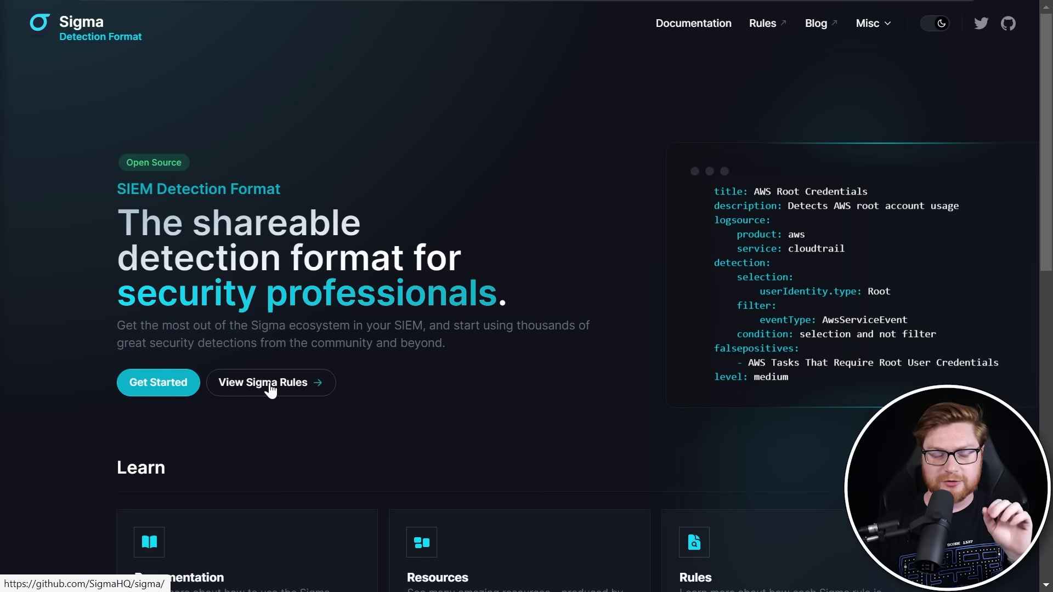
- Read About Sigma at larger zoom, selecting lines on Sigma rules and Threat Hunting teams, then scroll to the example rule
{"action": "left_click", "coordinate": [152, 396]}
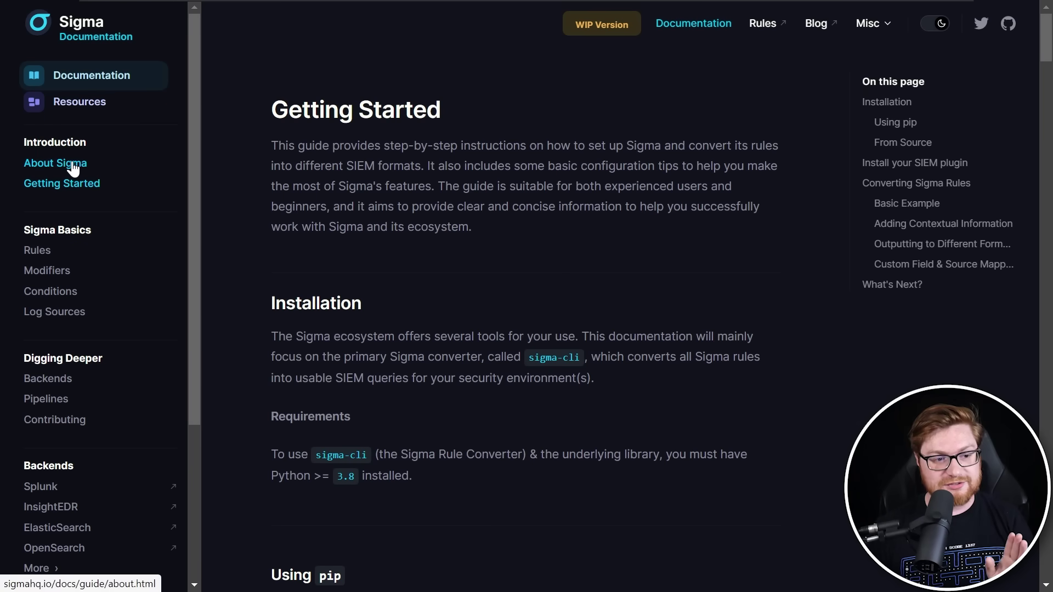
{"action": "left_click", "coordinate": [55, 163]}
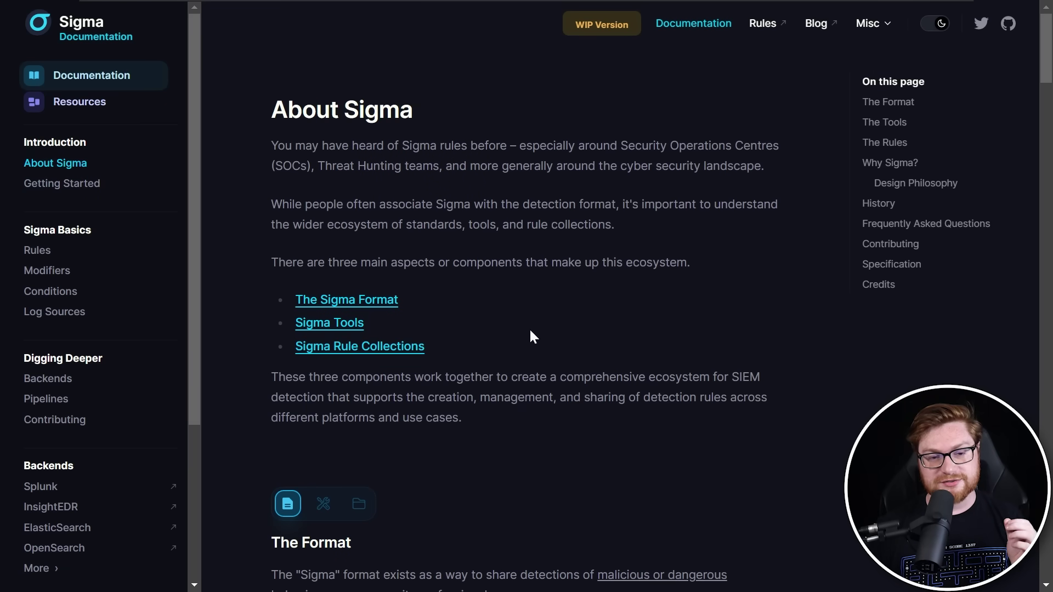
{"action": "left_click_drag", "start_coordinate": [271, 144], "coordinate": [735, 203]}
{"action": "key", "text": "ctrl+plus"}
{"action": "key", "text": "ctrl+plus"}
{"action": "key", "text": "ctrl+plus"}
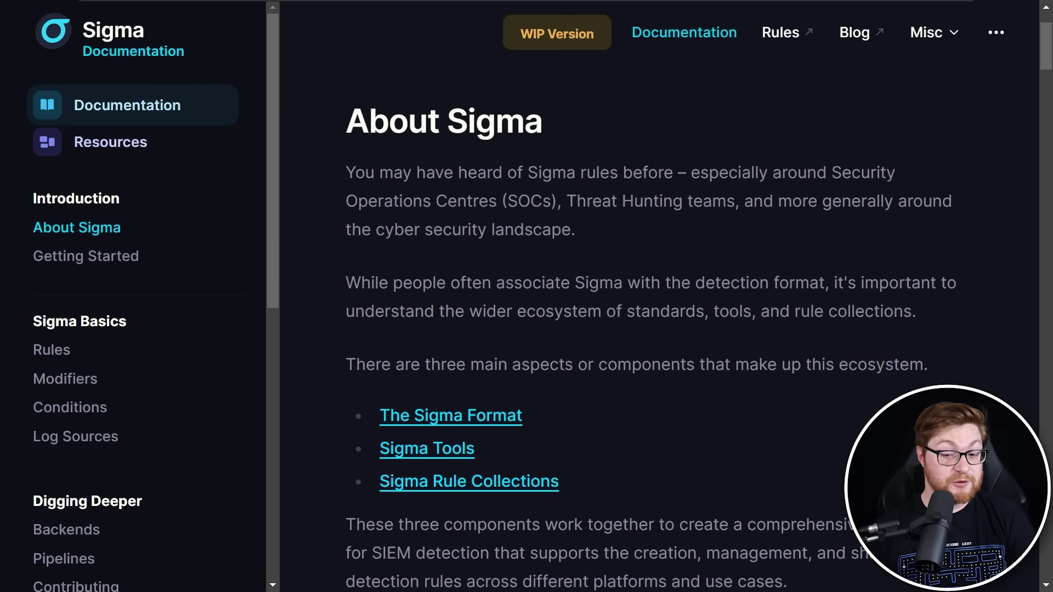
{"action": "left_click_drag", "start_coordinate": [400, 145], "coordinate": [501, 145]}
{"action": "left_click_drag", "start_coordinate": [664, 173], "coordinate": [673, 173]}
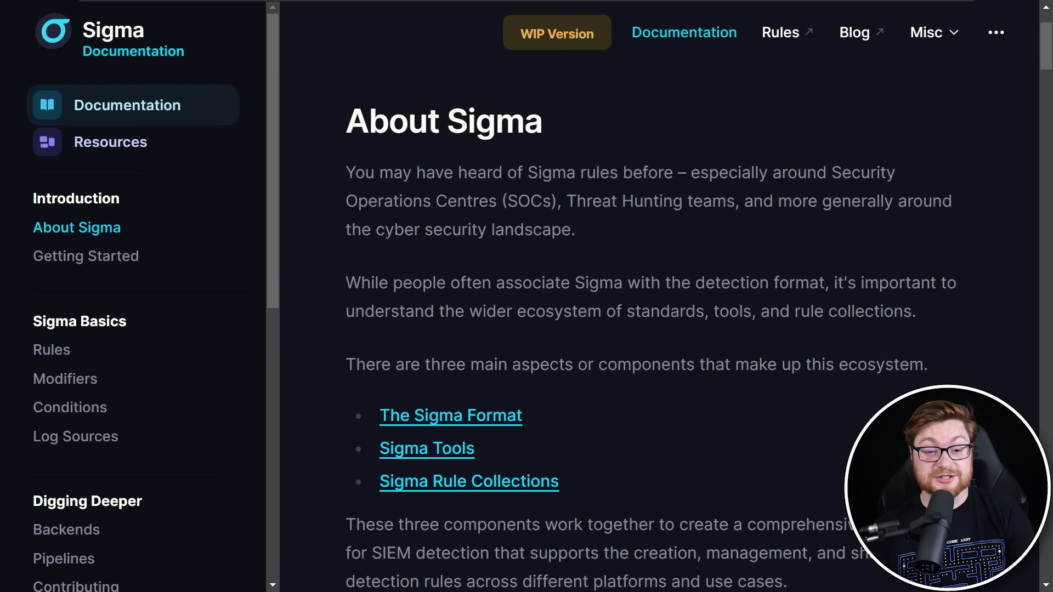
{"action": "left_click_drag", "start_coordinate": [358, 201], "coordinate": [753, 201]}
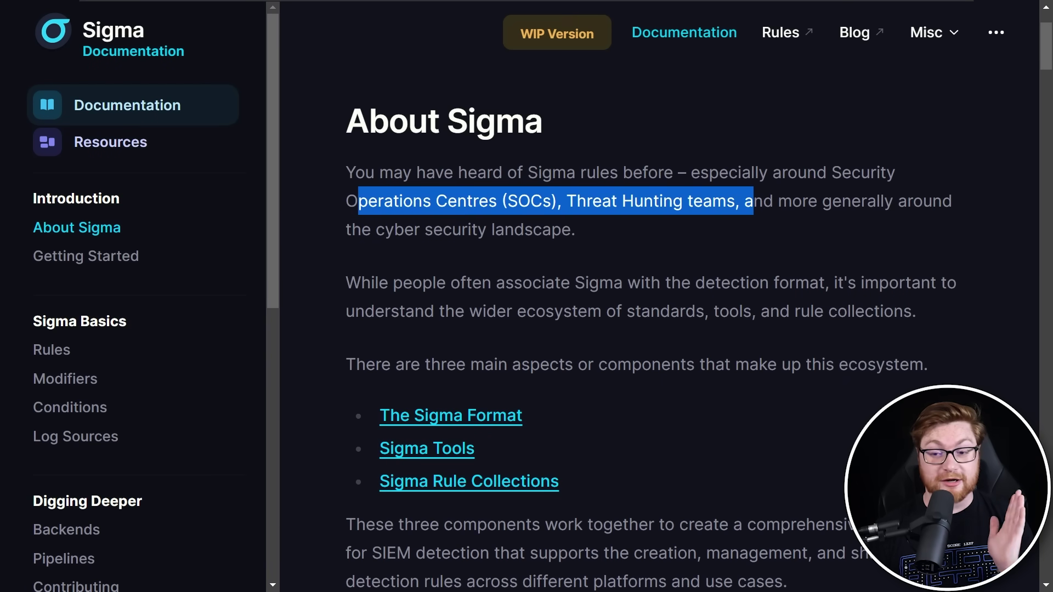
{"action": "left_click", "coordinate": [754, 201]}
{"action": "scroll", "coordinate": [658, 307], "scroll_direction": "down", "scroll_amount": 5}
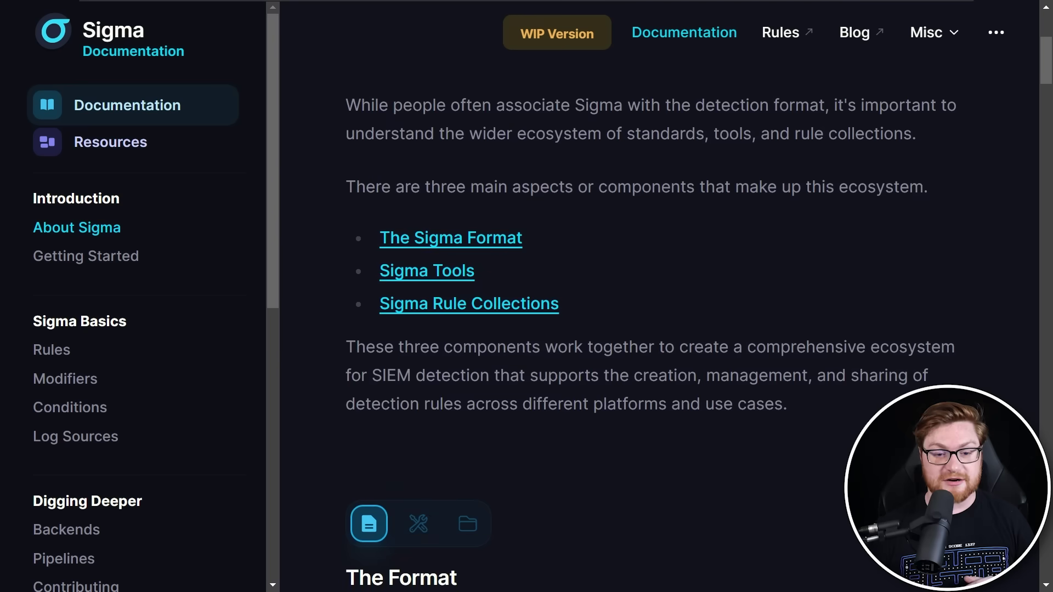
{"action": "scroll", "coordinate": [658, 308], "scroll_direction": "down", "scroll_amount": 10}
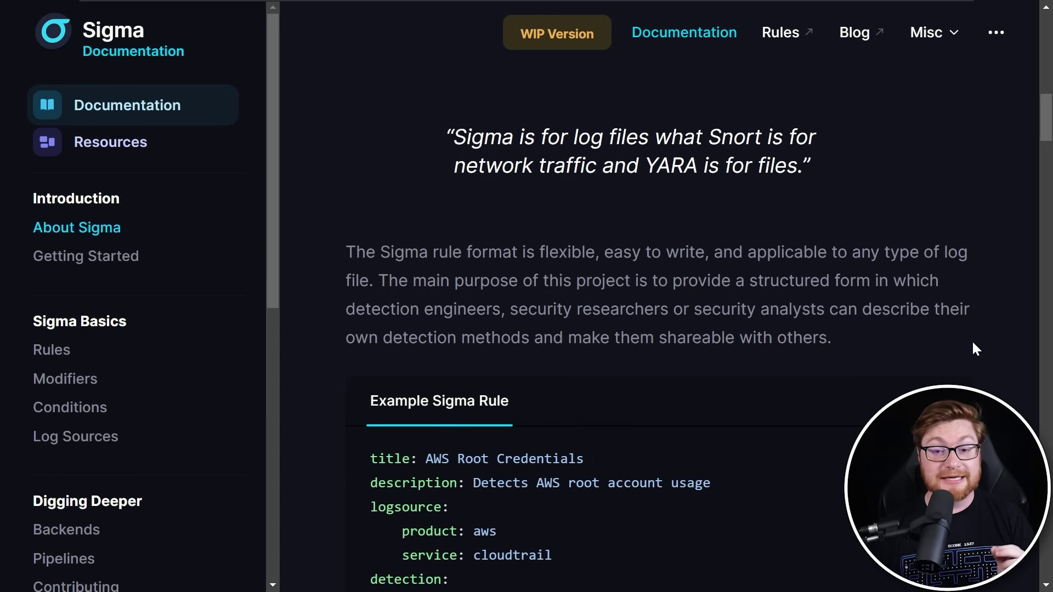
{"action": "scroll", "coordinate": [974, 349], "scroll_direction": "down", "scroll_amount": 5}
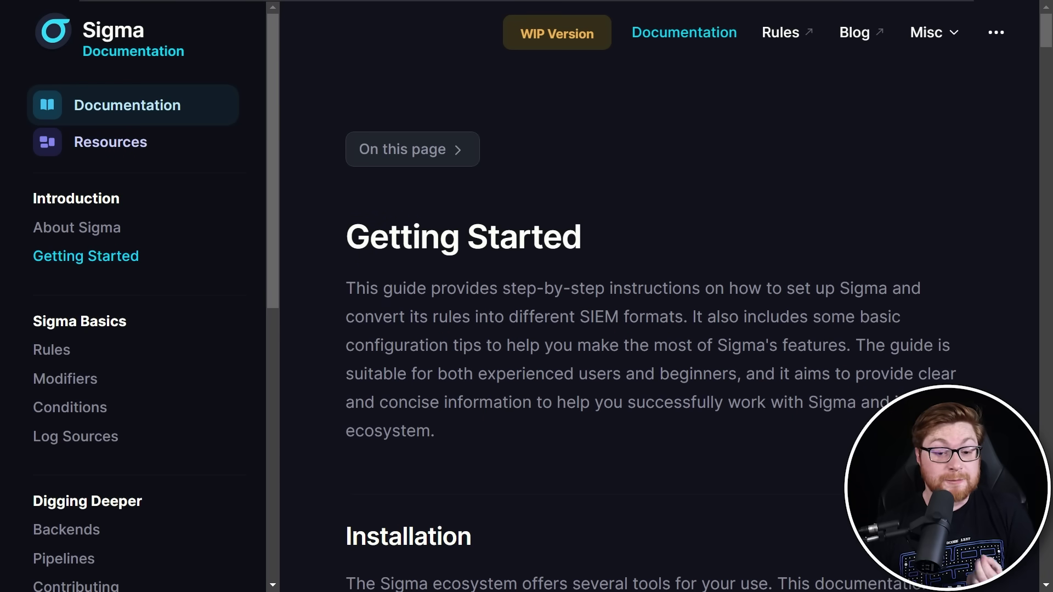
- Scroll to Installation, select the Python >= 3.8 requirement, and continue to the pip install instructions
{"action": "scroll", "coordinate": [692, 307], "scroll_direction": "down", "scroll_amount": 5}
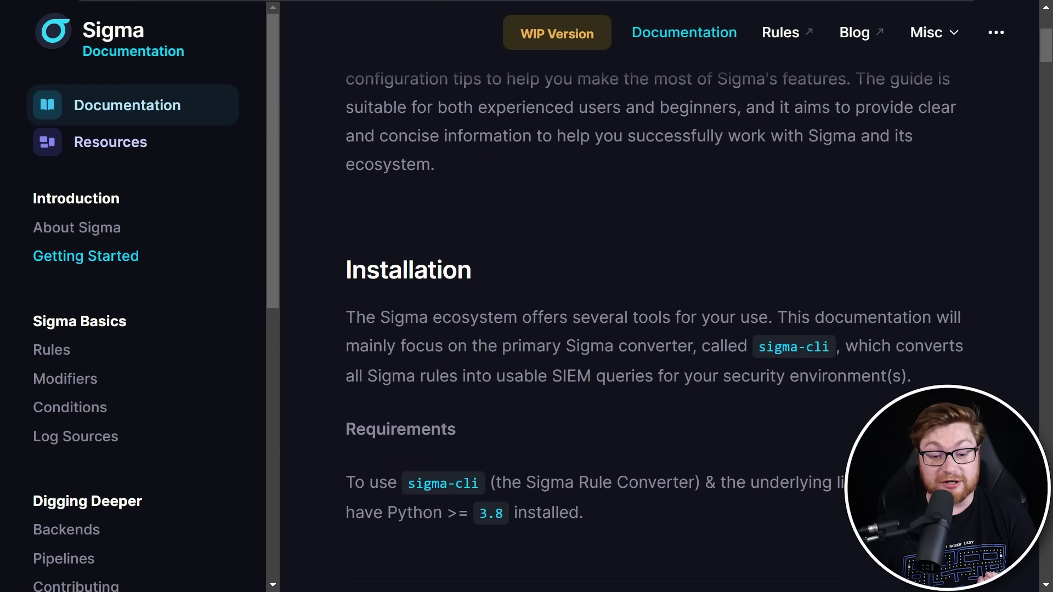
{"action": "scroll", "coordinate": [692, 307], "scroll_direction": "down", "scroll_amount": 2}
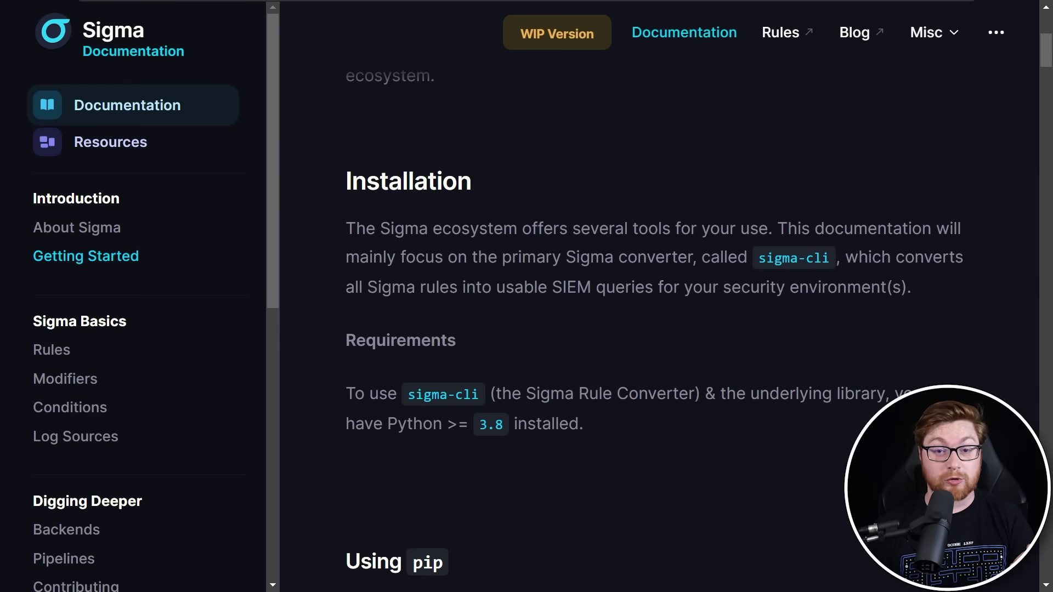
{"action": "scroll", "coordinate": [692, 307], "scroll_direction": "down", "scroll_amount": 2}
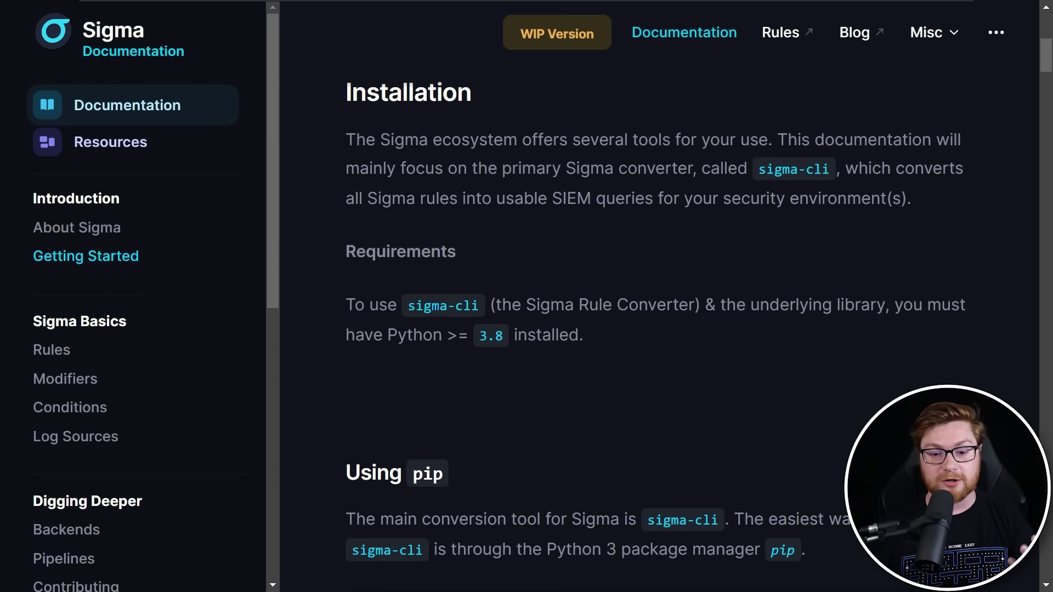
{"action": "scroll", "coordinate": [849, 365], "scroll_direction": "down", "scroll_amount": 2}
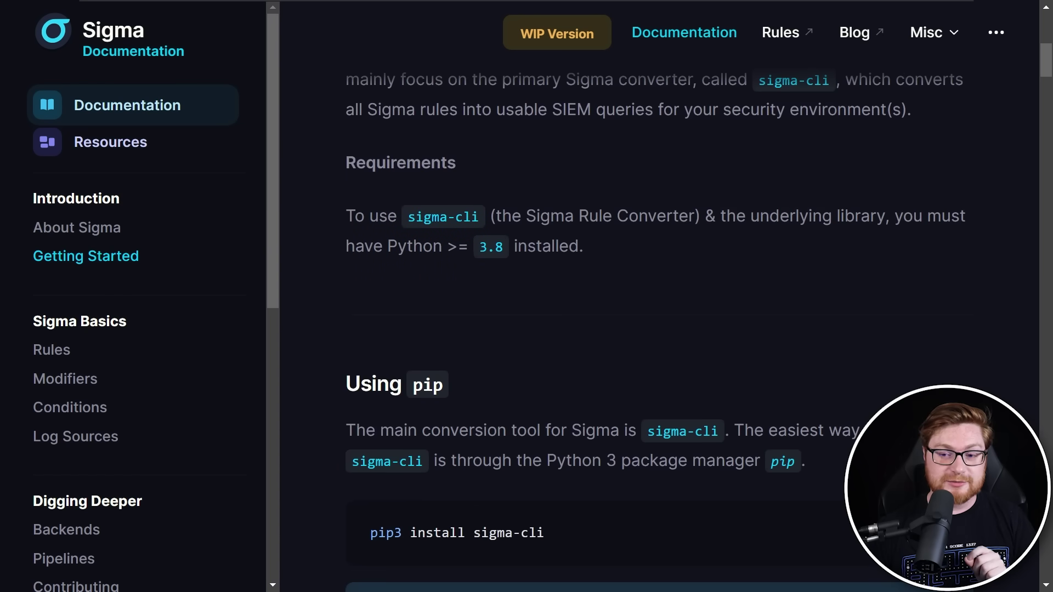
{"action": "left_click_drag", "start_coordinate": [347, 247], "coordinate": [588, 247]}
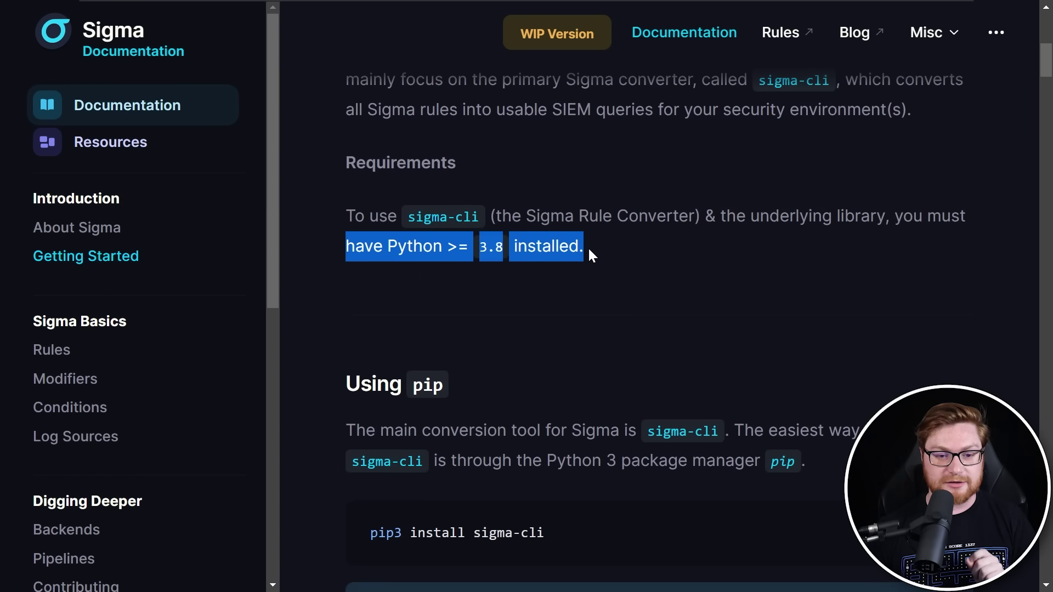
{"action": "left_click", "coordinate": [588, 246]}
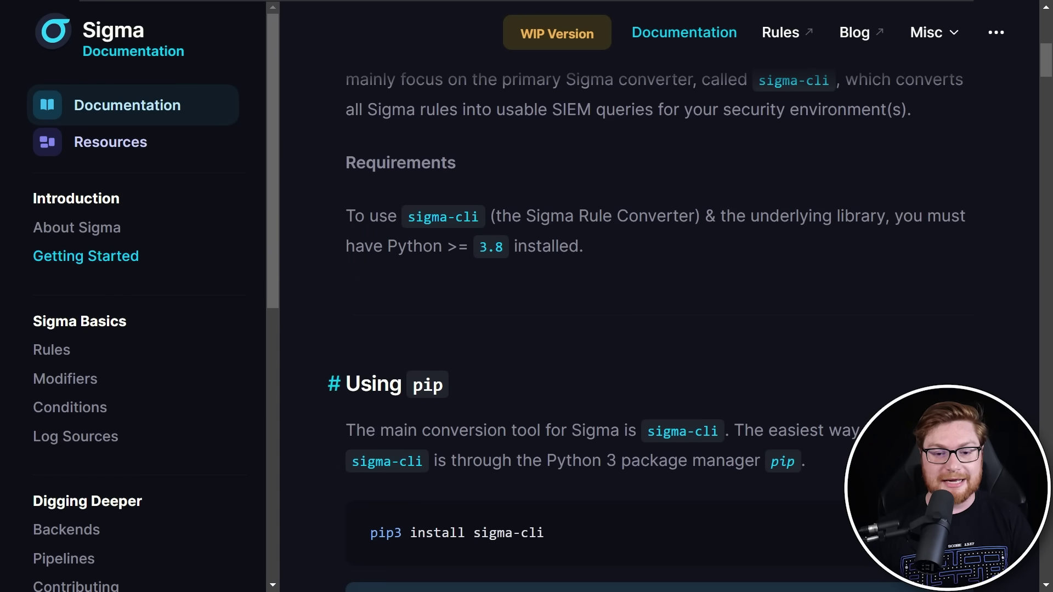
{"action": "scroll", "coordinate": [658, 324], "scroll_direction": "down", "scroll_amount": 5}
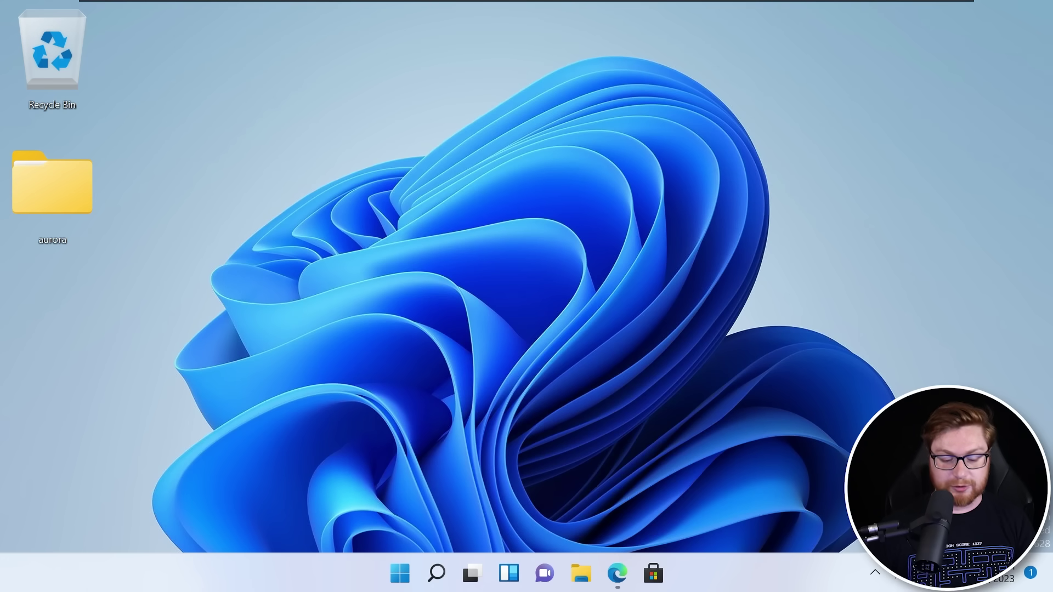
- Launch Windows Terminal with wt in full screen with enlarged text
{"action": "key", "text": "super+r"}
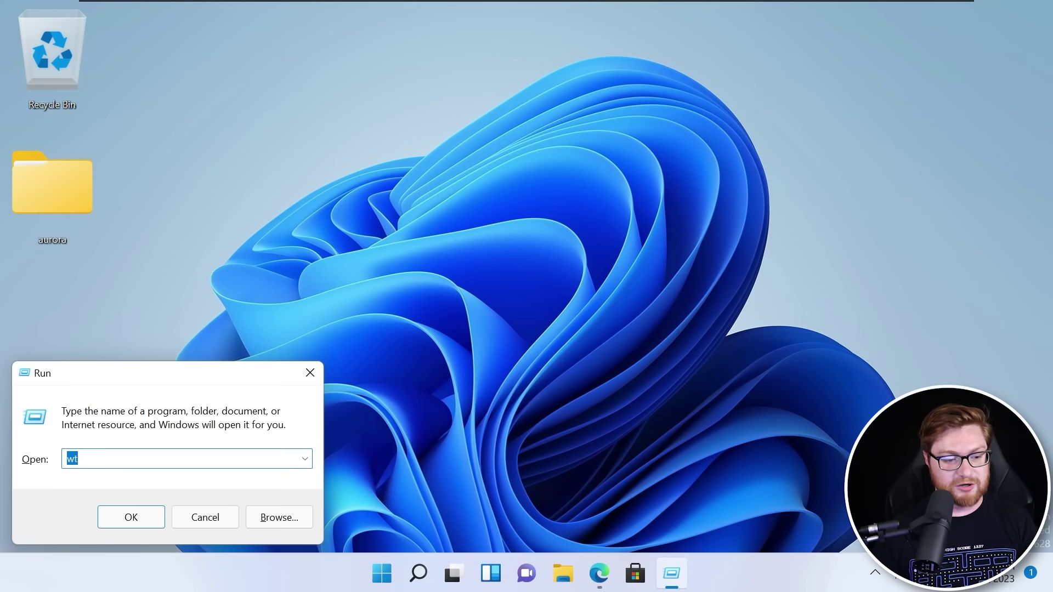
{"action": "type", "text": "wt"}
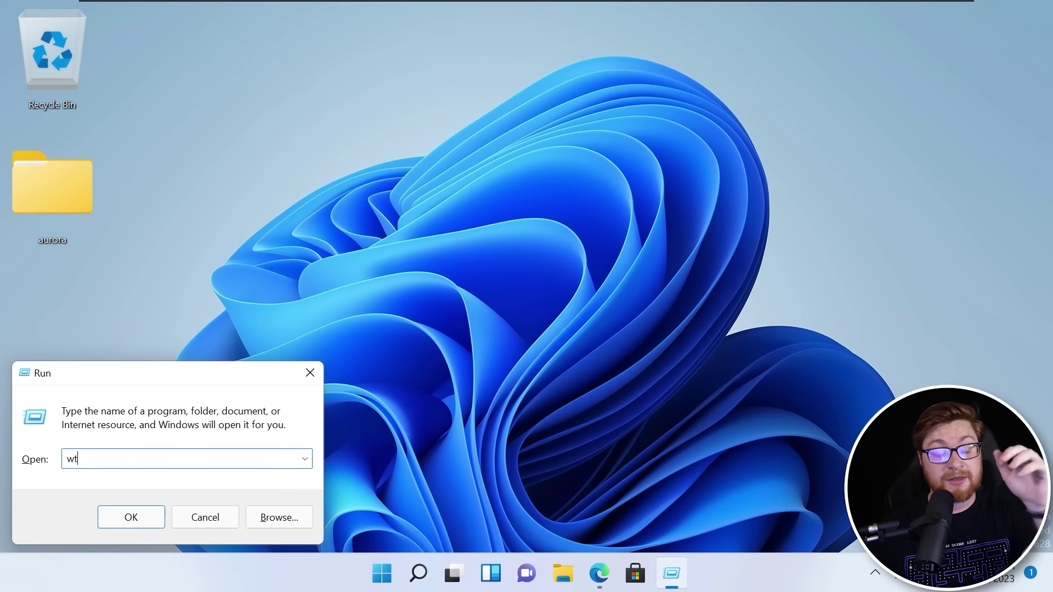
{"action": "key", "text": "Return"}
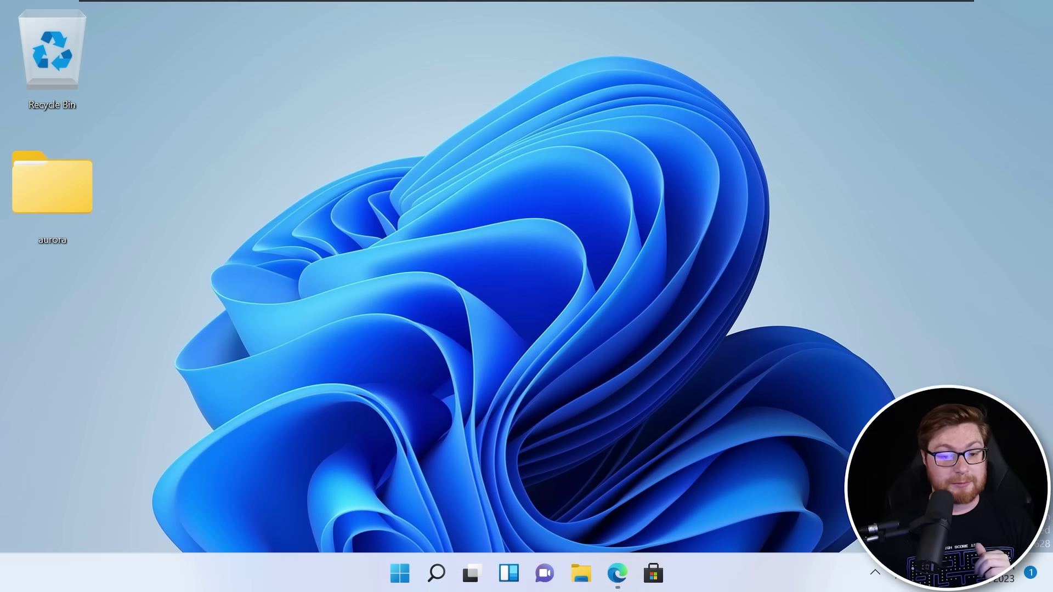
{"action": "key", "text": "F11"}
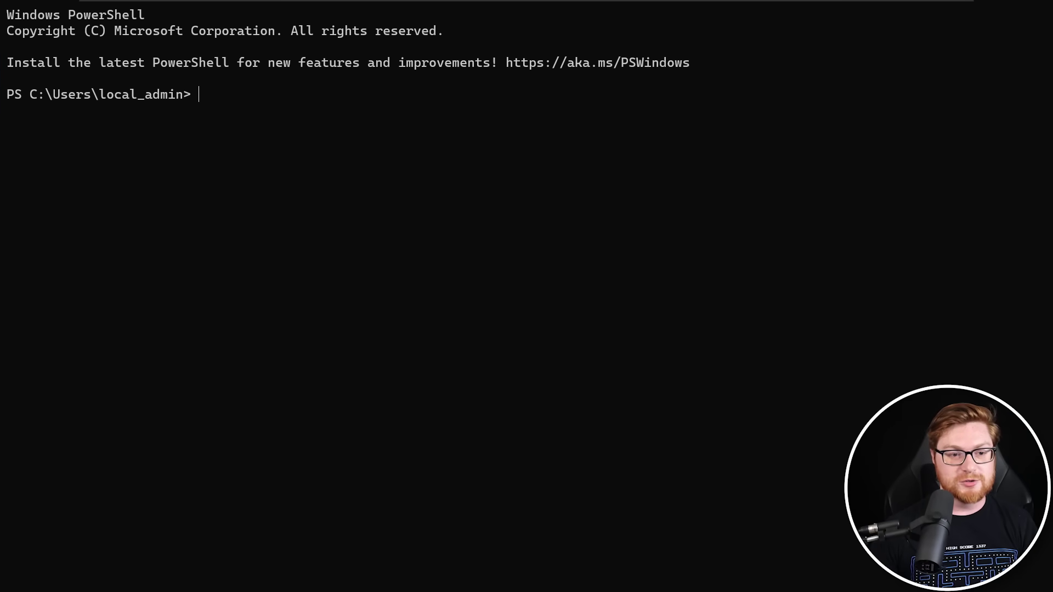
{"action": "key", "text": "ctrl+equal"}
{"action": "key", "text": "ctrl+equal"}
{"action": "key", "text": "ctrl+equal"}
{"action": "key", "text": "ctrl+equal"}
{"action": "key", "text": "ctrl+equal"}
{"action": "key", "text": "ctrl+equal"}
{"action": "key", "text": "ctrl+equal"}
{"action": "key", "text": "ctrl+equal"}
{"action": "key", "text": "ctrl+equal"}
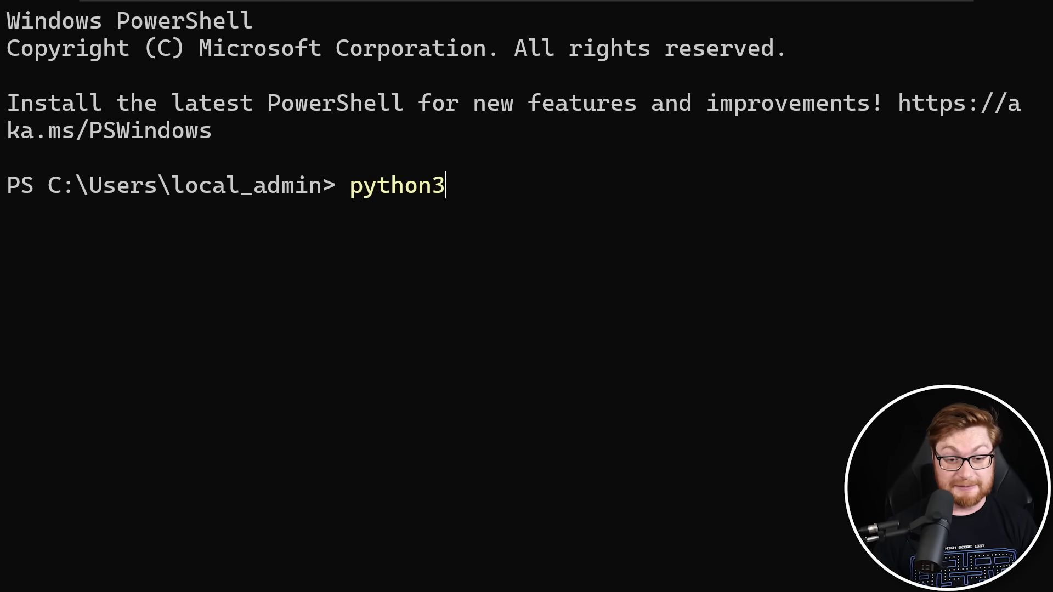
- Dismiss the Microsoft Store Python page and confirm Python 3.12.0 runs, then recall the python command
{"action": "key", "text": "Return"}
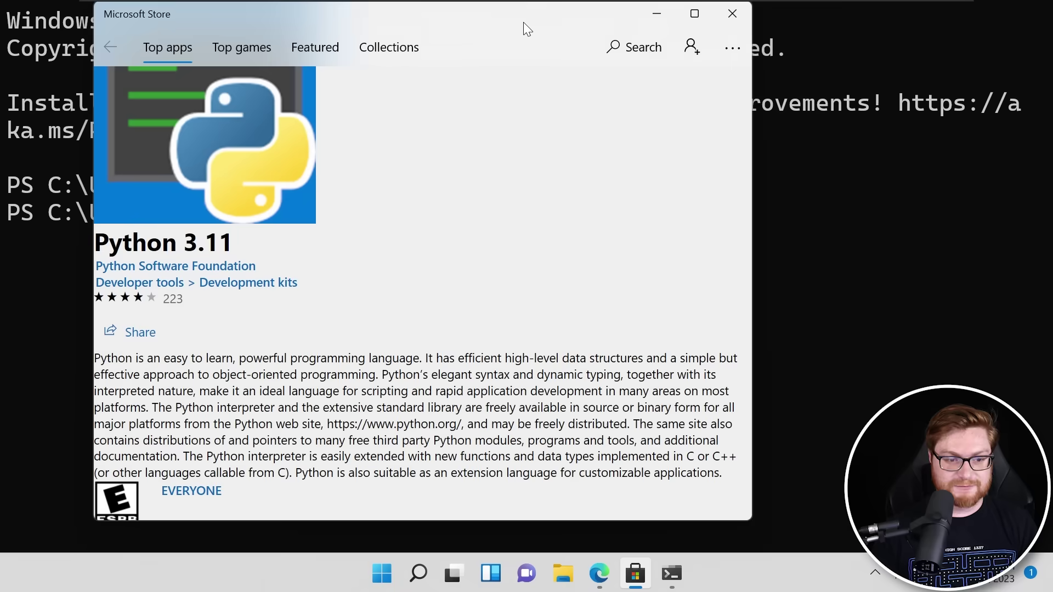
{"action": "left_click_drag", "start_coordinate": [523, 22], "coordinate": [571, 38]}
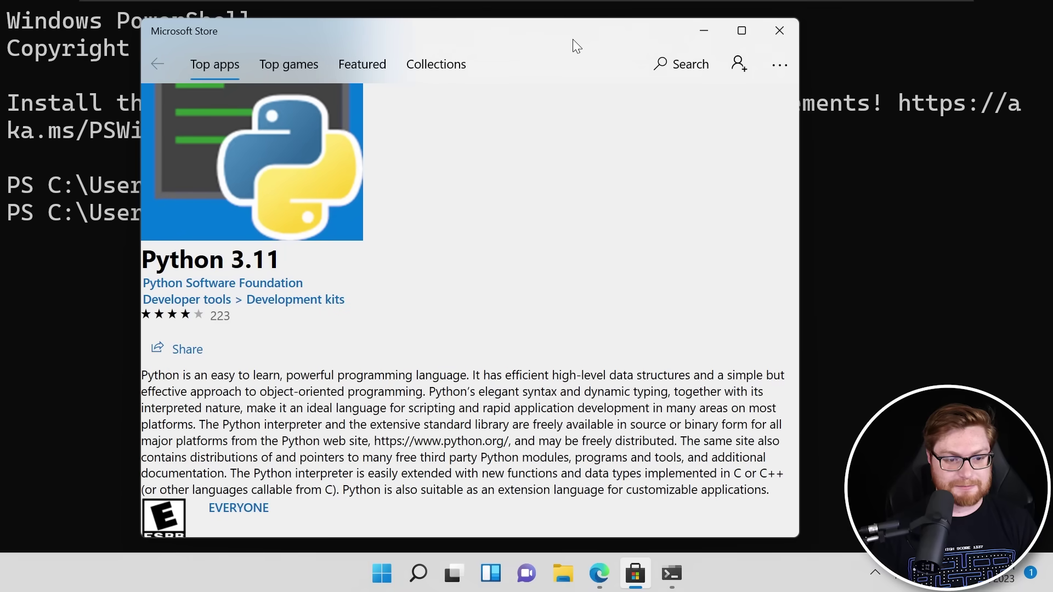
{"action": "left_click", "coordinate": [780, 31]}
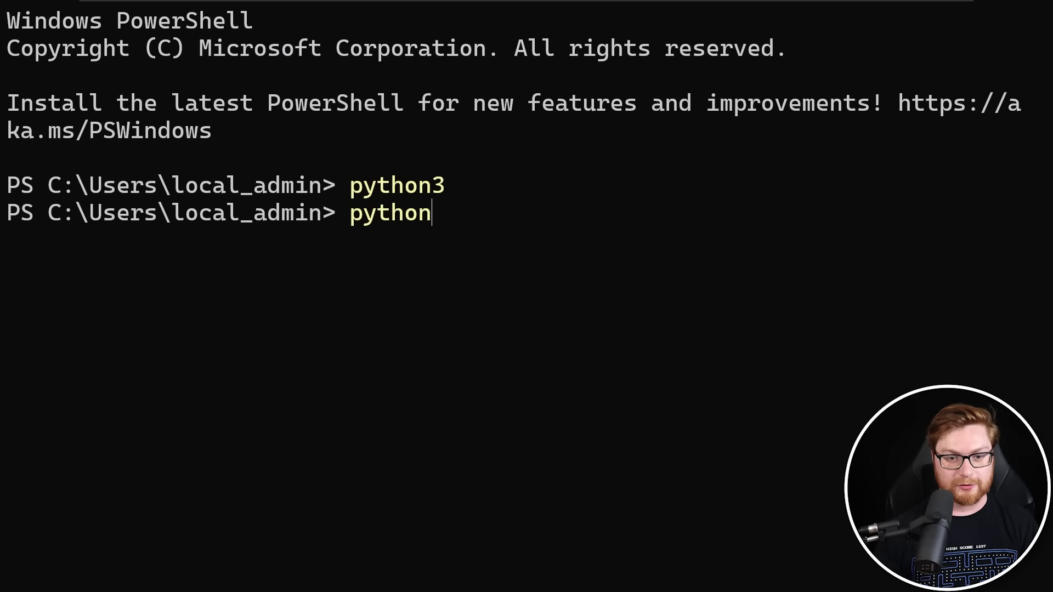
{"action": "type", "text": "python"}
{"action": "key", "text": "Return"}
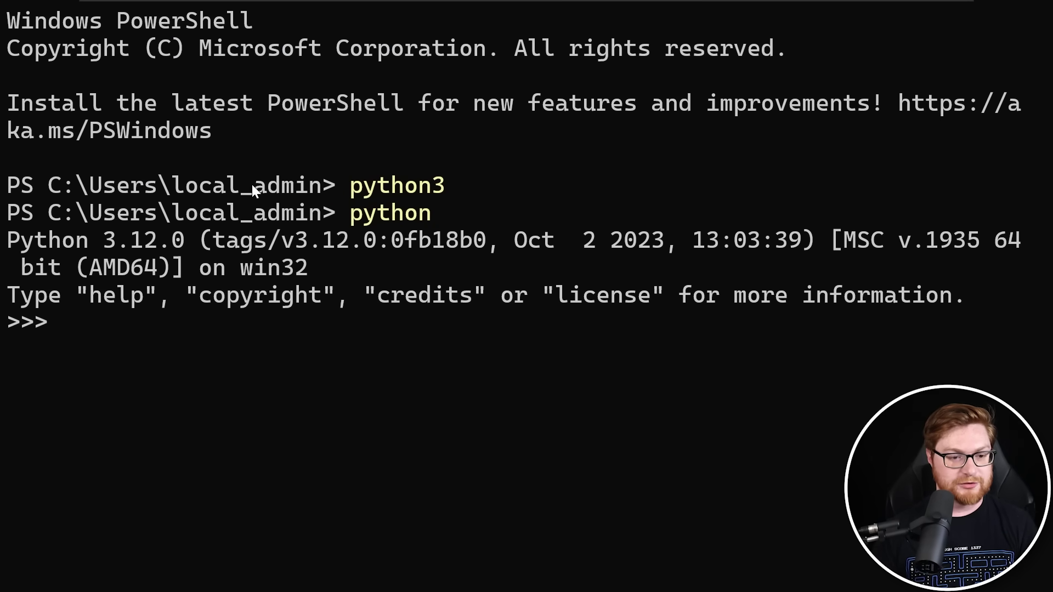
{"action": "type", "text": "exit()"}
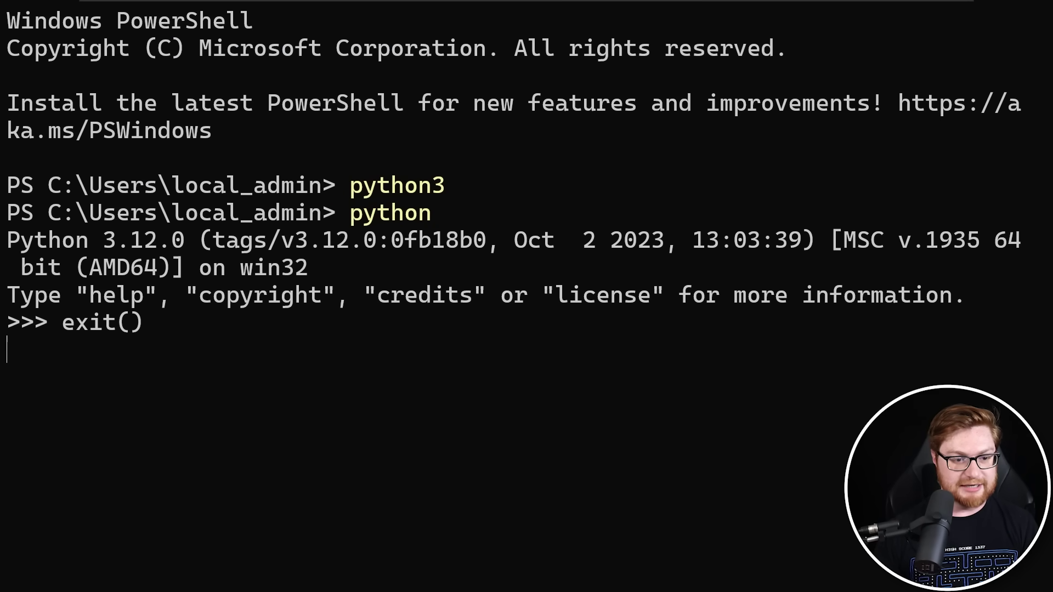
{"action": "key", "text": "Return"}
{"action": "key", "text": "Up"}
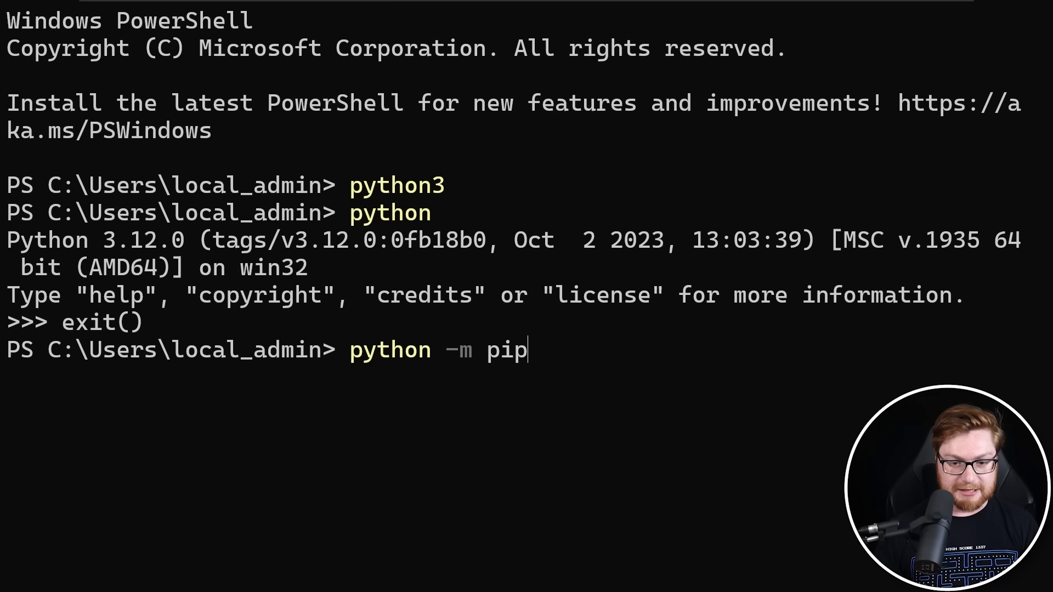
- Check pip, install sigma-cli 0.7.7 with python -m pip, clear the terminal, and switch back to the Sigma docs
{"action": "type", "text": "-m pip"}
{"action": "key", "text": "Return"}
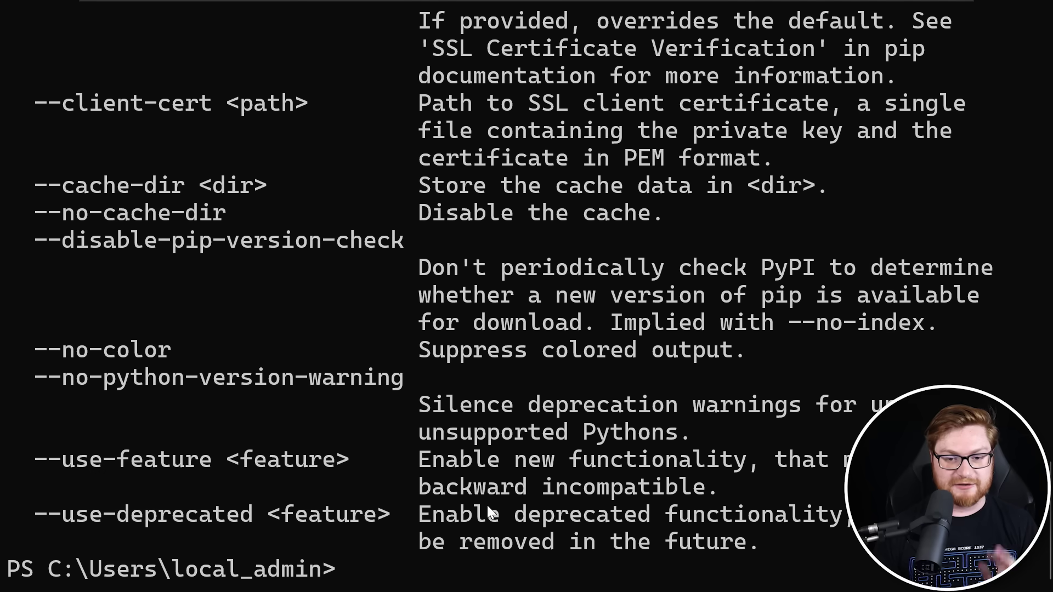
{"action": "key", "text": "ctrl+l"}
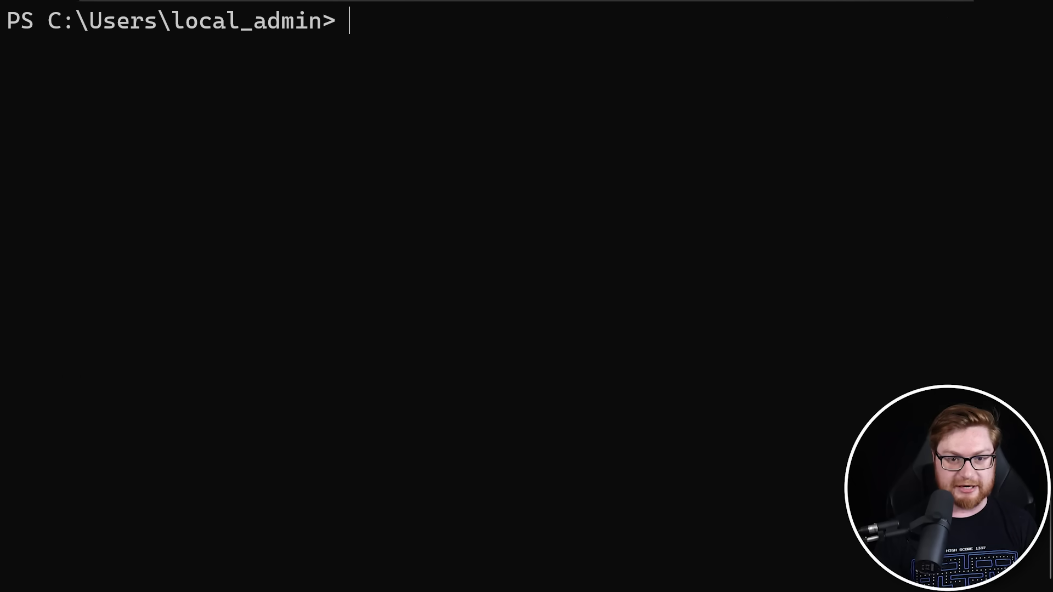
{"action": "key", "text": "Return"}
{"action": "key", "text": "Return"}
{"action": "key", "text": "Up"}
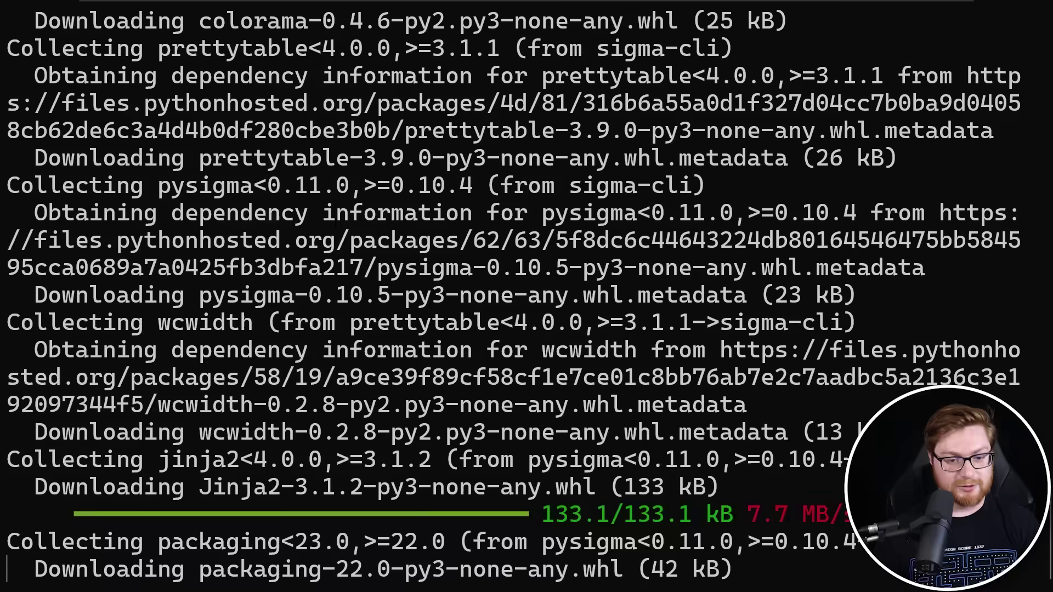
{"action": "key", "text": "Return"}
{"action": "key", "text": "Return"}
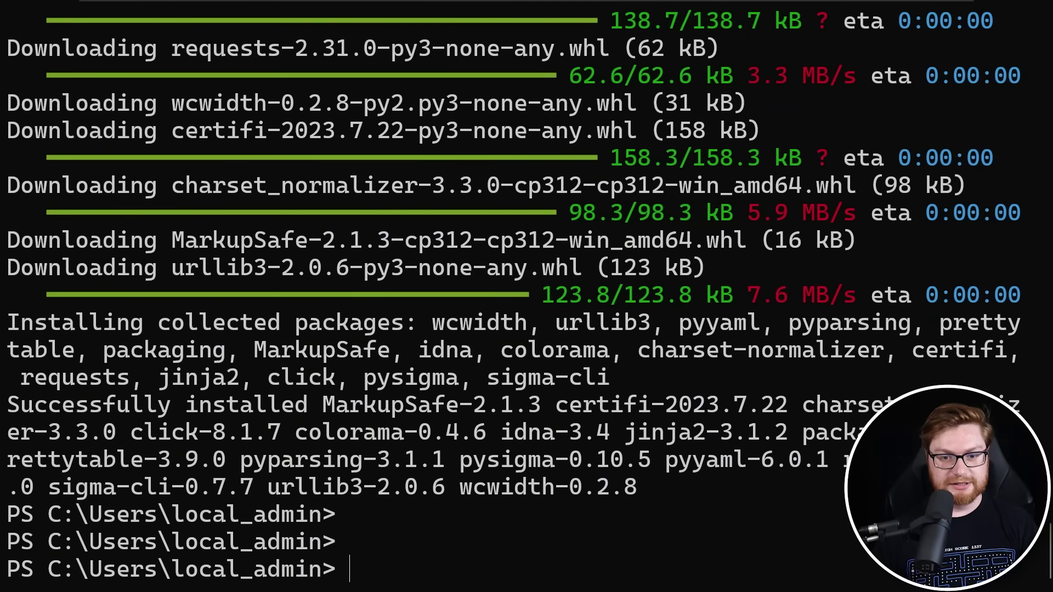
{"action": "key", "text": "ctrl+l"}
{"action": "key", "text": "Return"}
{"action": "key", "text": "Return"}
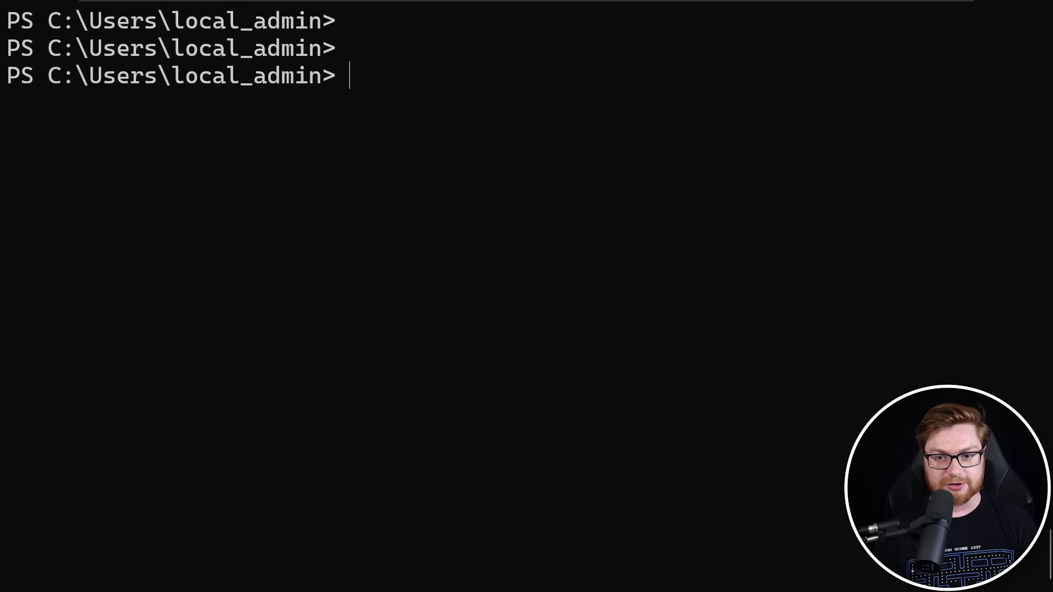
{"action": "key", "text": "alt+Tab"}
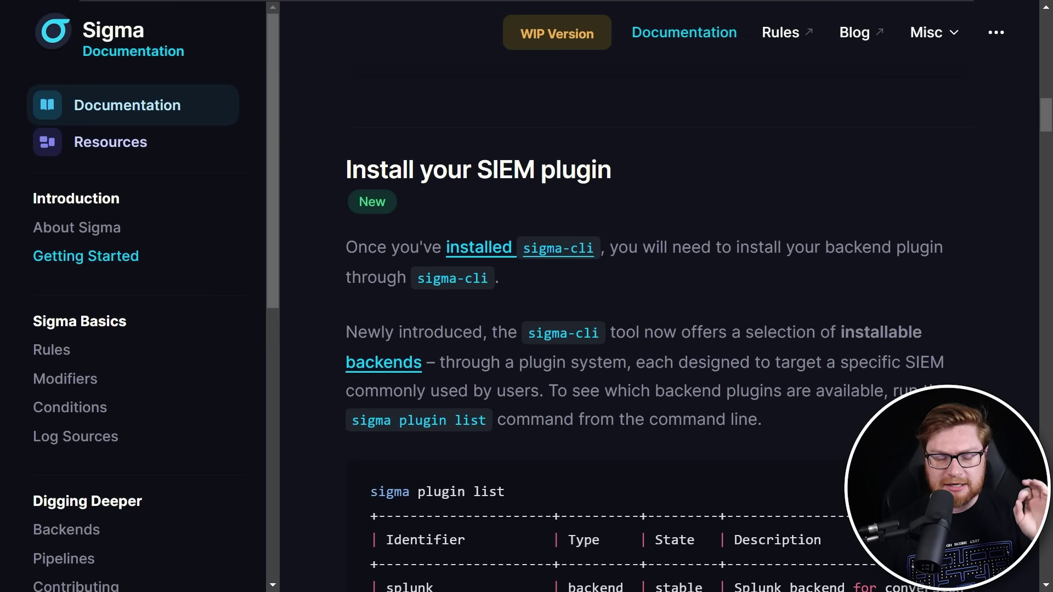
- Scroll past the plugin list to the Converting Sigma Rules basic example with its sigma_test_repo commands
{"action": "scroll", "coordinate": [658, 329], "scroll_direction": "down", "scroll_amount": 2}
{"action": "scroll", "coordinate": [658, 329], "scroll_direction": "down", "scroll_amount": 2}
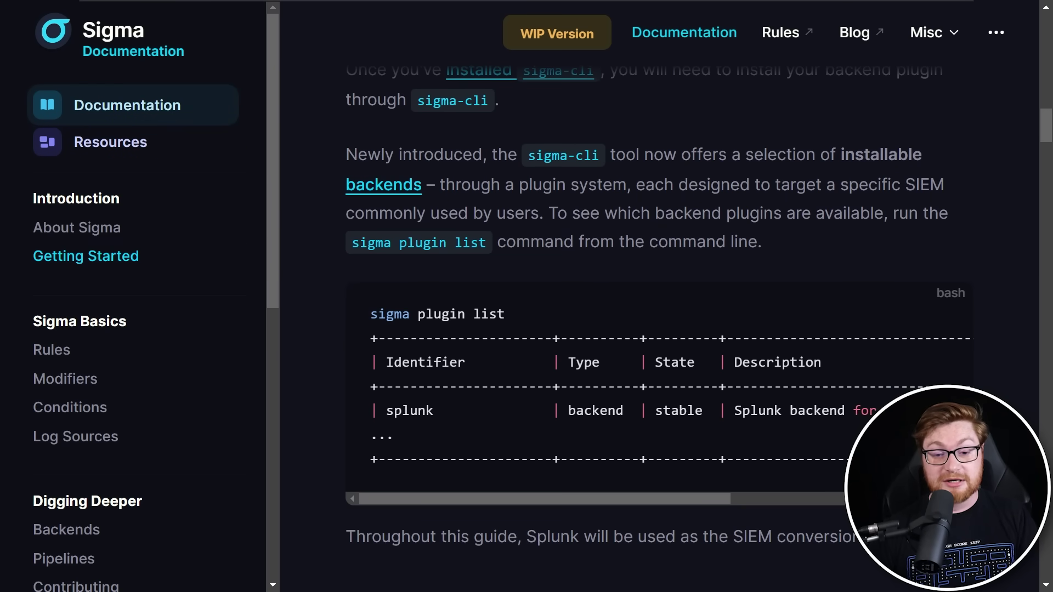
{"action": "scroll", "coordinate": [658, 329], "scroll_direction": "down", "scroll_amount": 3}
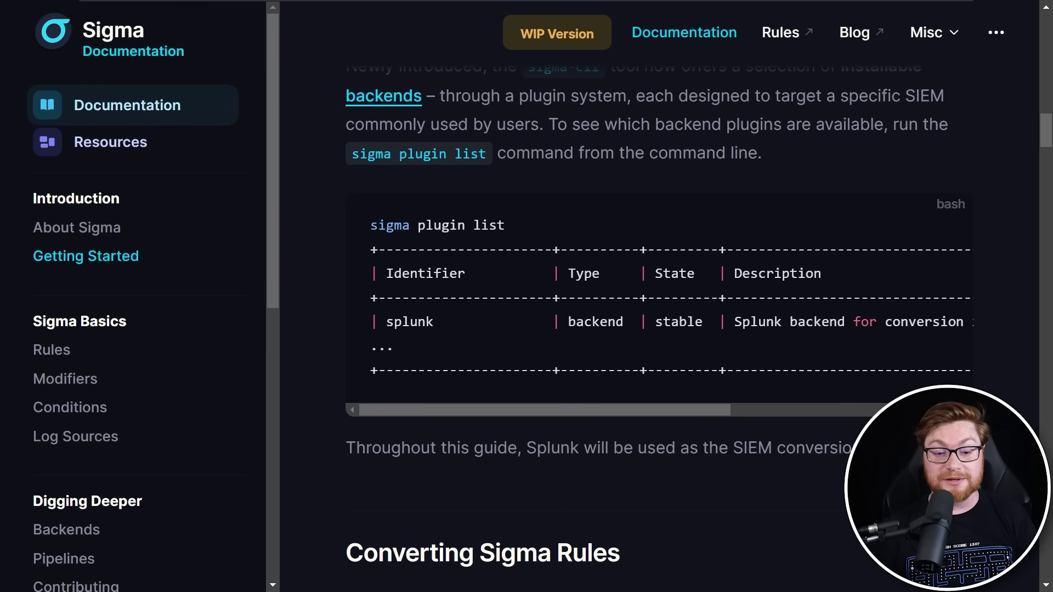
{"action": "scroll", "coordinate": [658, 329], "scroll_direction": "down", "scroll_amount": 6}
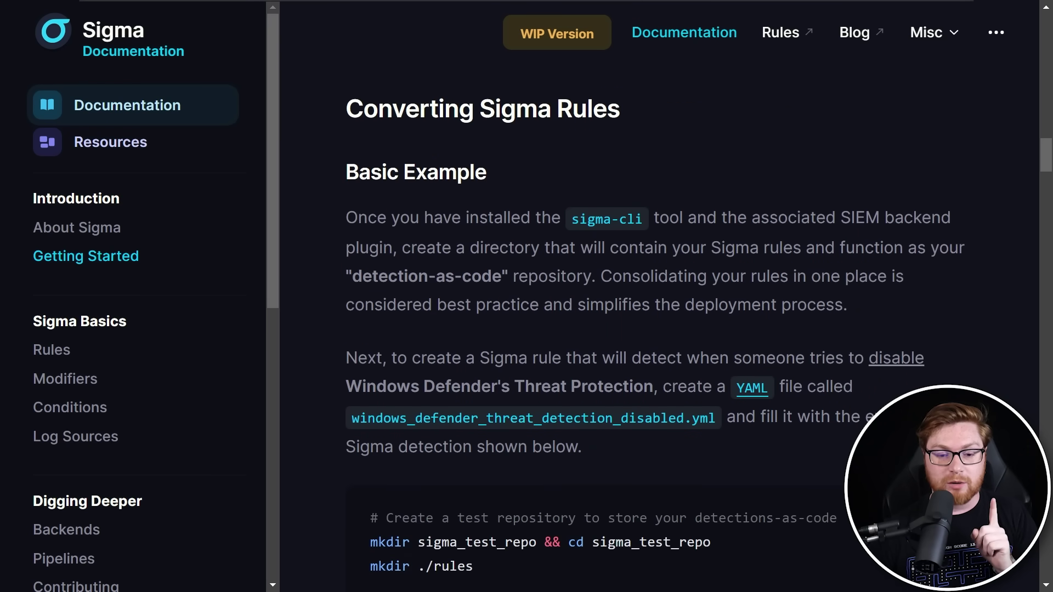
- Bring up the windows_defender_threat_detection_disabled.yml example rule for EventIDs 5001, 5010, 5012 and 5101
{"action": "scroll", "coordinate": [658, 329], "scroll_direction": "down", "scroll_amount": 6}
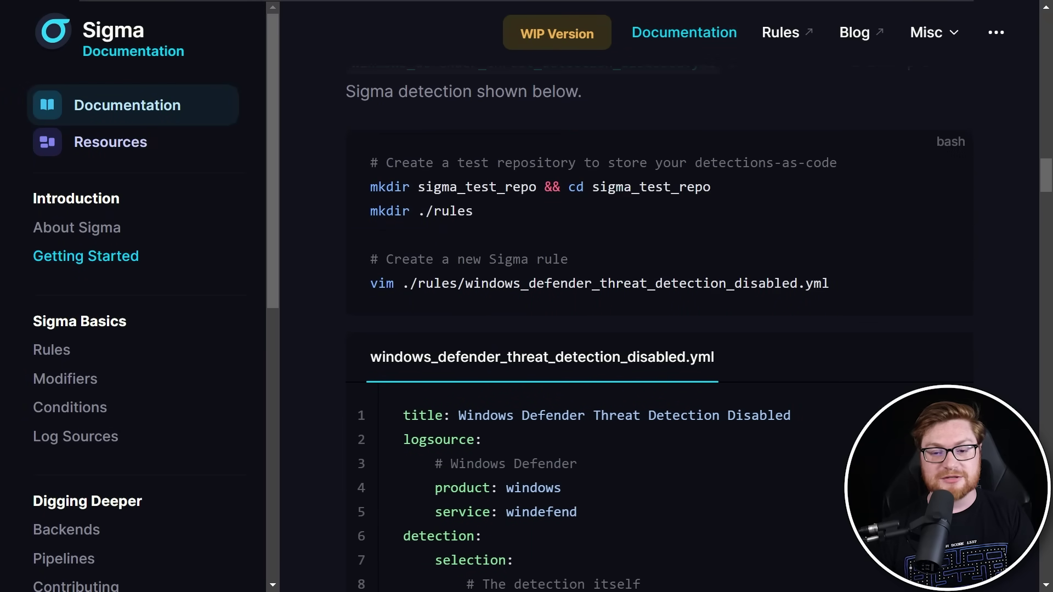
{"action": "scroll", "coordinate": [659, 329], "scroll_direction": "down", "scroll_amount": 3}
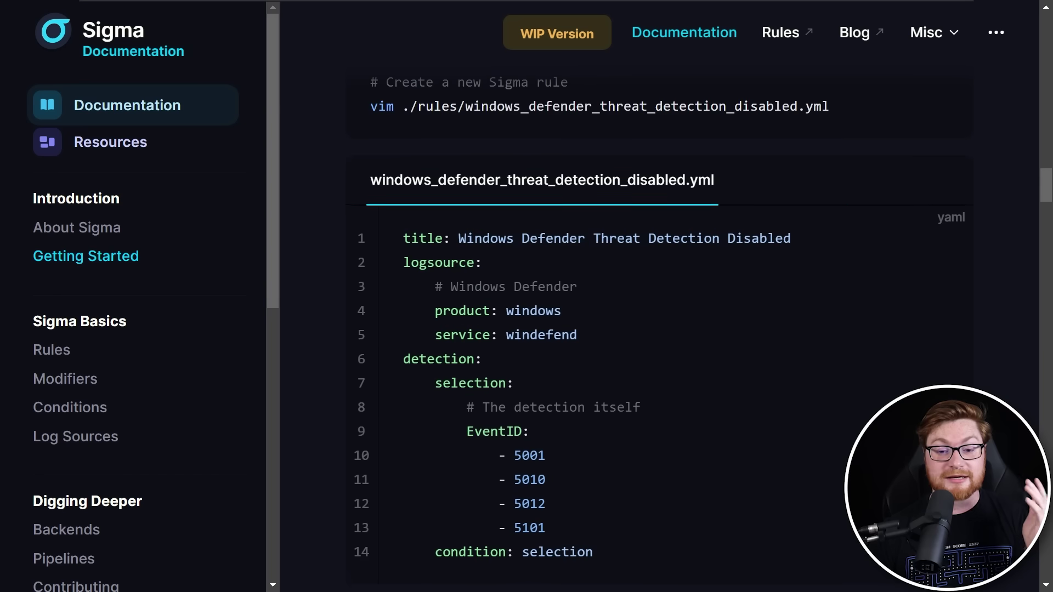
{"action": "left_click_drag", "start_coordinate": [418, 186], "coordinate": [727, 185]}
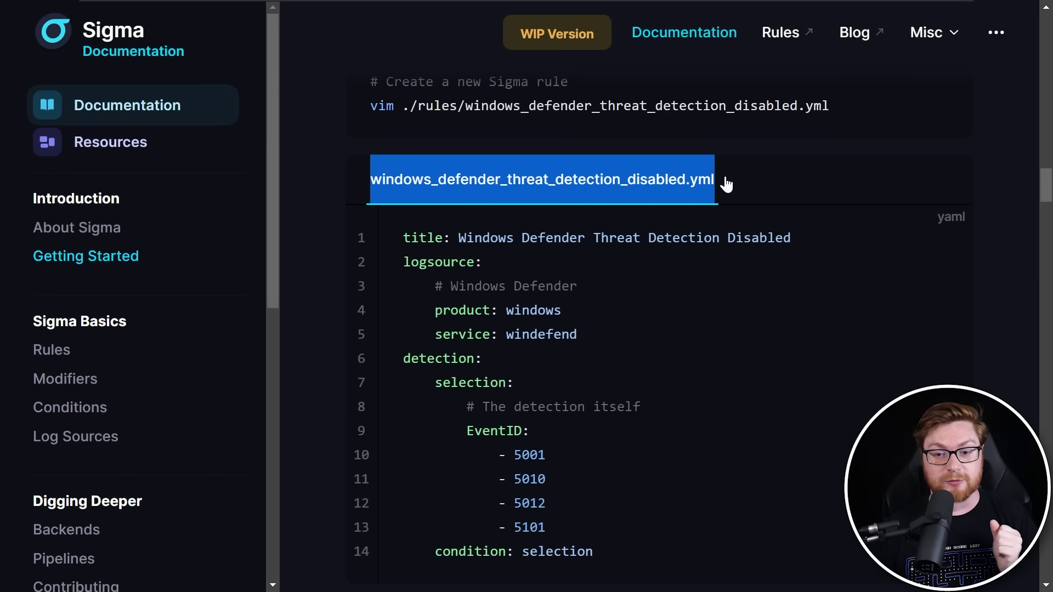
{"action": "left_click", "coordinate": [989, 326]}
{"action": "scroll", "coordinate": [989, 326], "scroll_direction": "down", "scroll_amount": 2}
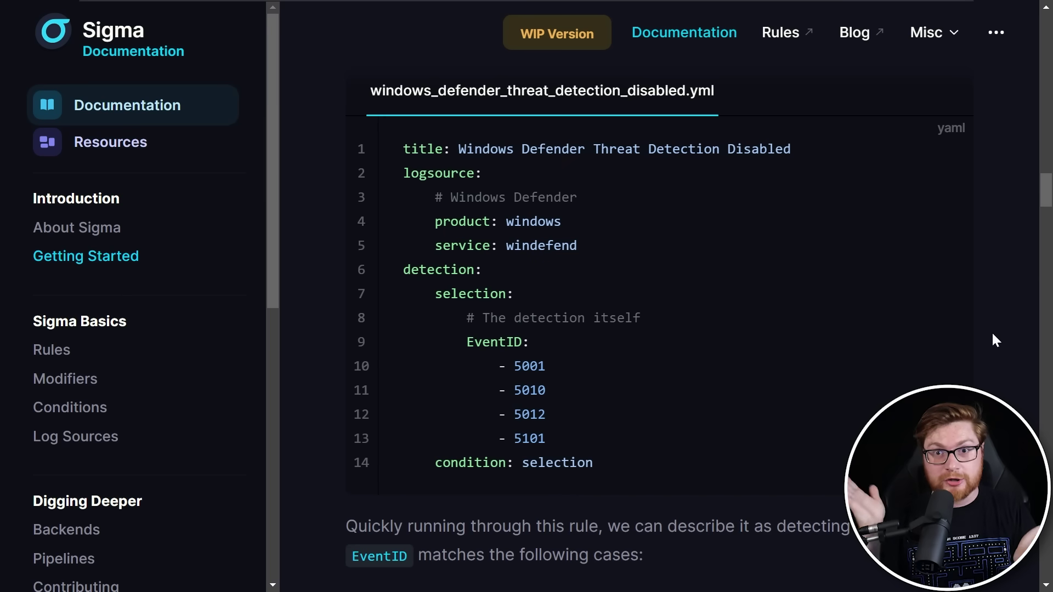
- Take the example YAML rule and run notepad windows_defender_disabled_threat_detected.yml from PowerShell
{"action": "mouse_move", "coordinate": [871, 312]}
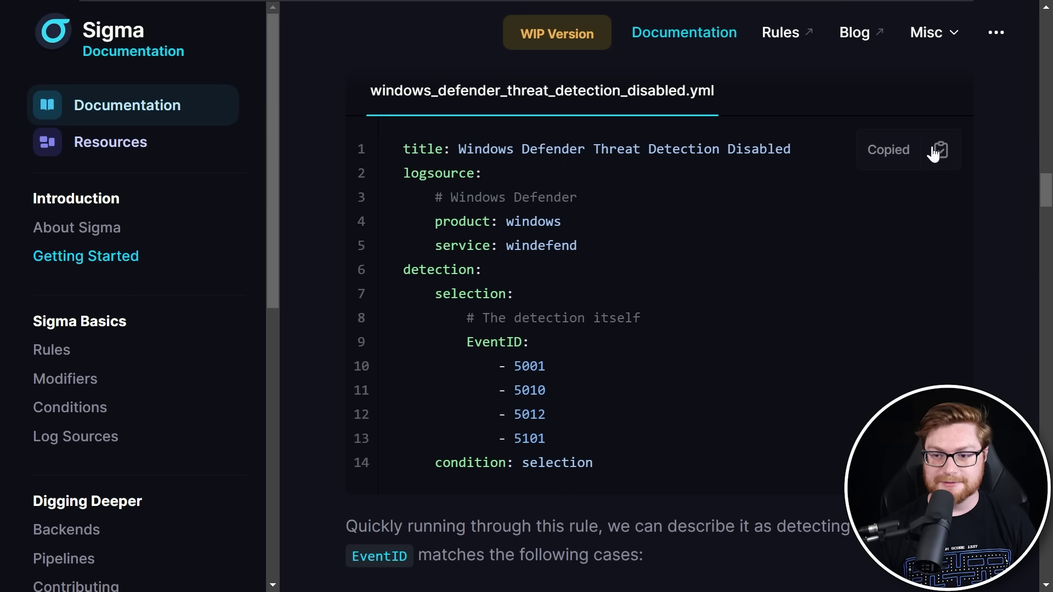
{"action": "left_click_drag", "start_coordinate": [617, 483], "coordinate": [394, 145]}
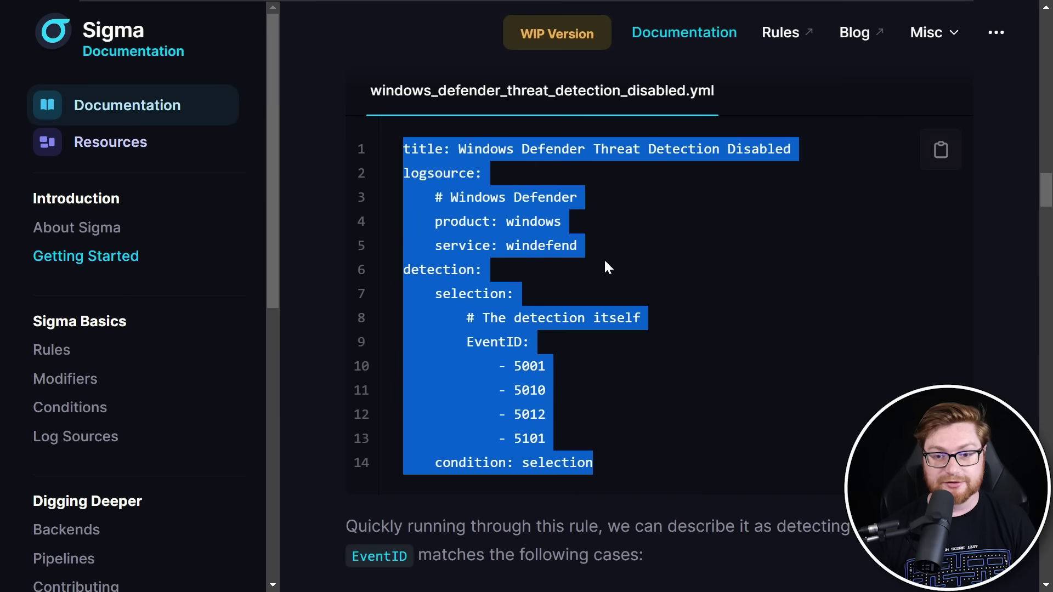
{"action": "left_click", "coordinate": [735, 350]}
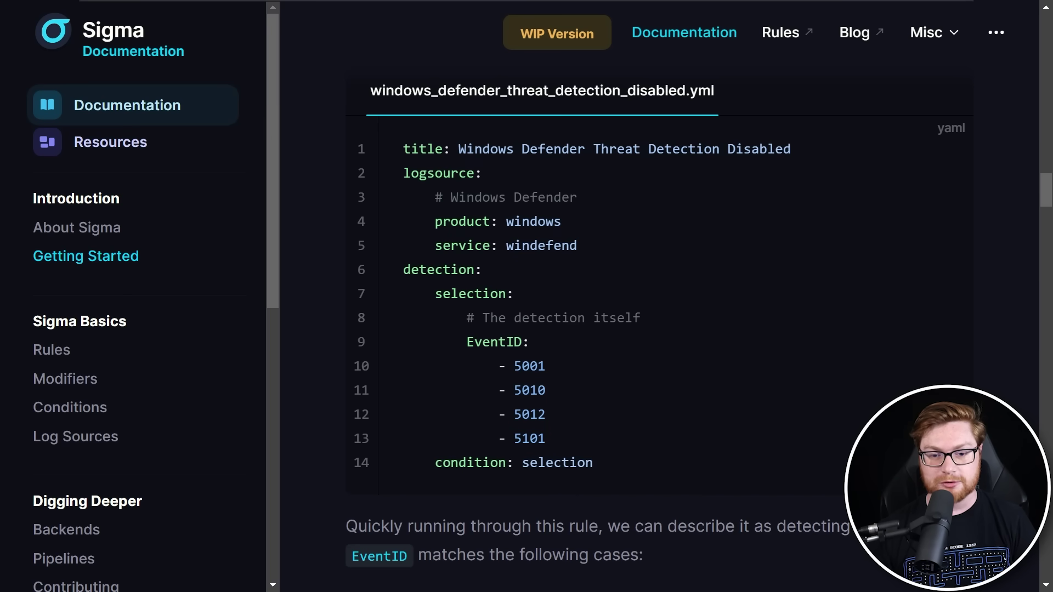
{"action": "key", "text": "alt+Tab"}
{"action": "type", "text": "n"}
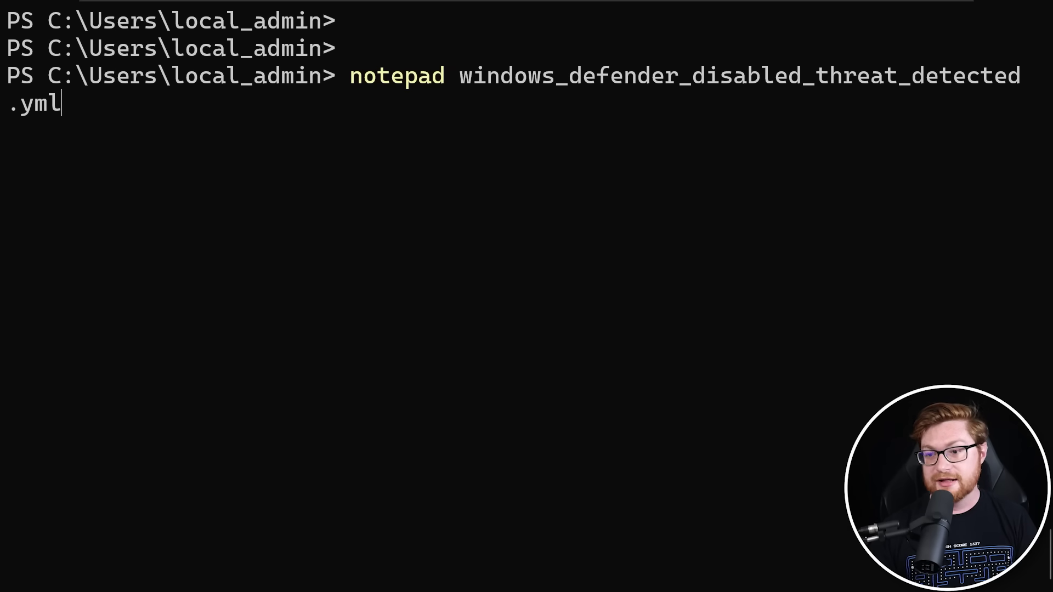
{"action": "key", "text": "ctrl+minus"}
{"action": "left_click_drag", "start_coordinate": [420, 83], "coordinate": [976, 205]}
{"action": "key", "text": "ctrl+c"}
{"action": "key", "text": "ctrl+c"}
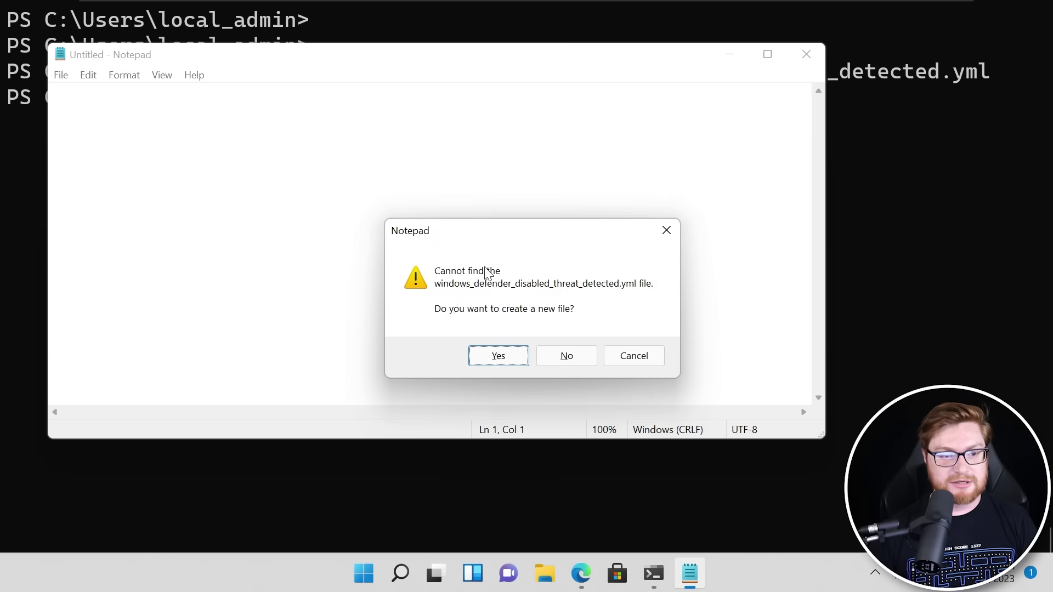
- Create the new rule file, paste the Sigma rule in, save it and close Notepad
{"action": "left_click", "coordinate": [509, 356]}
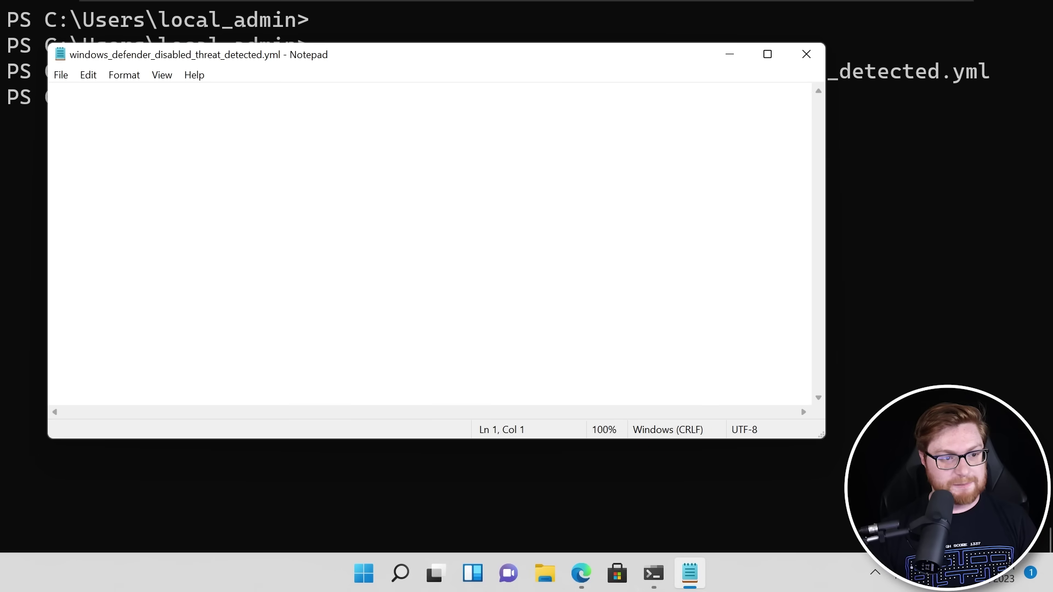
{"action": "key", "text": "ctrl+v"}
{"action": "key", "text": "ctrl+plus"}
{"action": "key", "text": "ctrl+plus"}
{"action": "key", "text": "ctrl+plus"}
{"action": "key", "text": "ctrl+plus"}
{"action": "key", "text": "ctrl+plus"}
{"action": "key", "text": "ctrl+plus"}
{"action": "key", "text": "ctrl+s"}
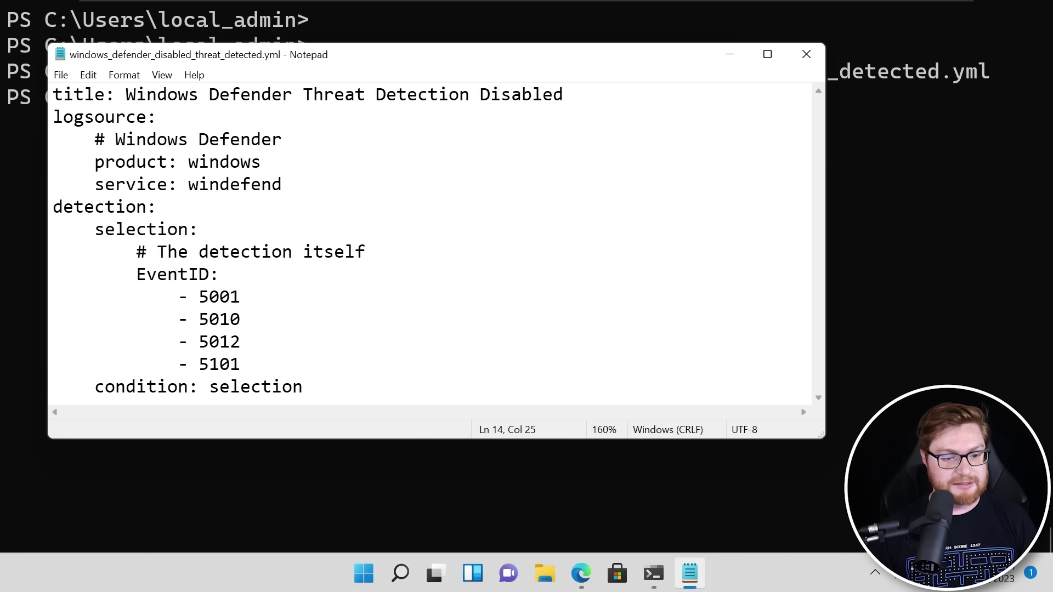
{"action": "key", "text": "ctrl+a"}
{"action": "left_click", "coordinate": [801, 55]}
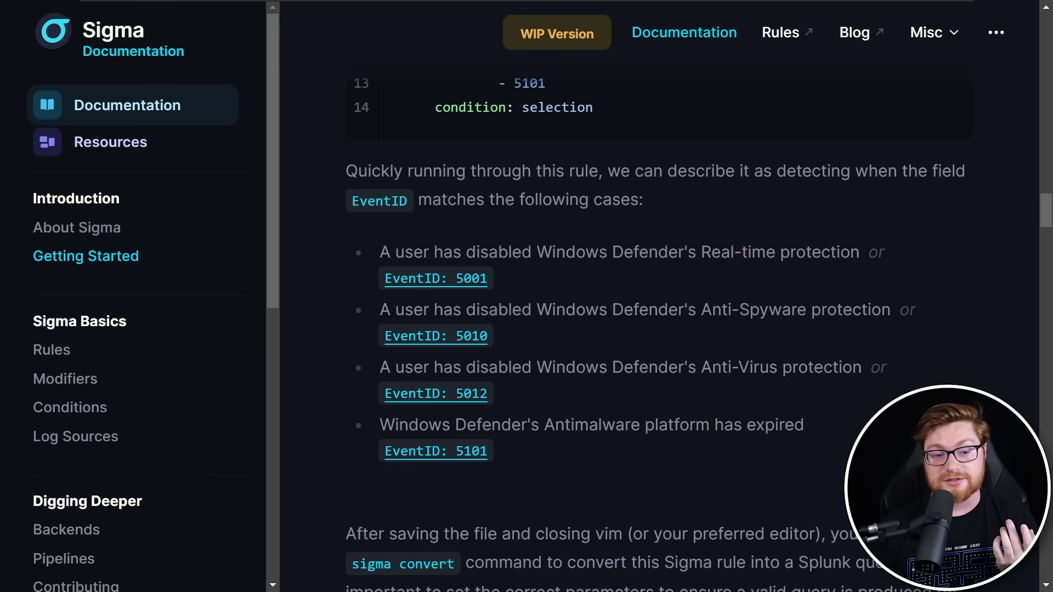
{"action": "left_click_drag", "start_coordinate": [510, 283], "coordinate": [368, 271]}
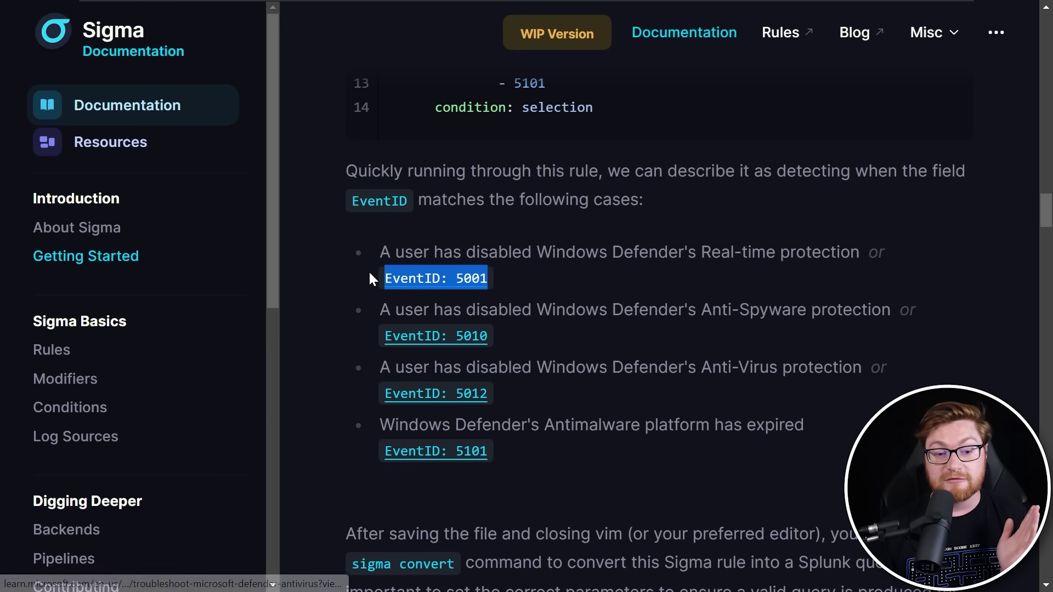
{"action": "left_click", "coordinate": [627, 292]}
{"action": "left_click_drag", "start_coordinate": [485, 278], "coordinate": [457, 278]}
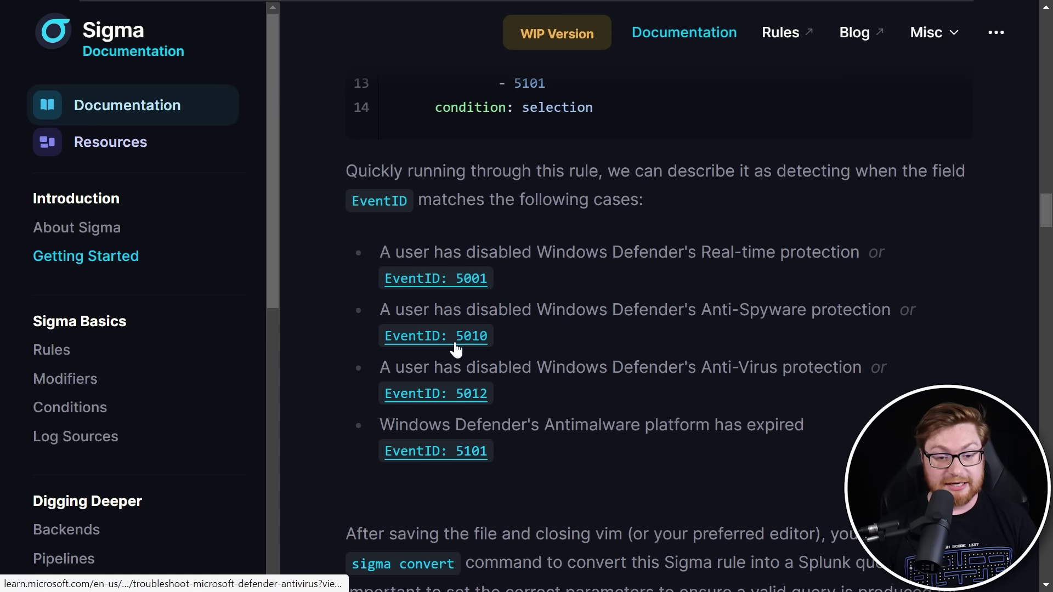
- Follow the EventID: 5101 link to Microsoft Learn and scroll through its Defender event ID sections
{"action": "left_click", "coordinate": [451, 457]}
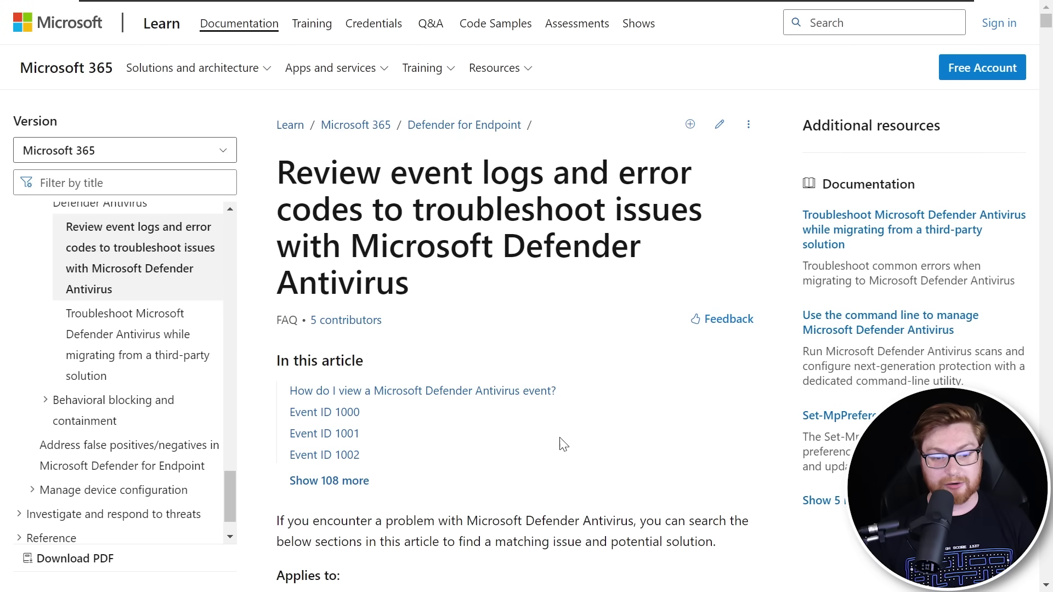
{"action": "scroll", "coordinate": [453, 394], "scroll_direction": "down", "scroll_amount": 10}
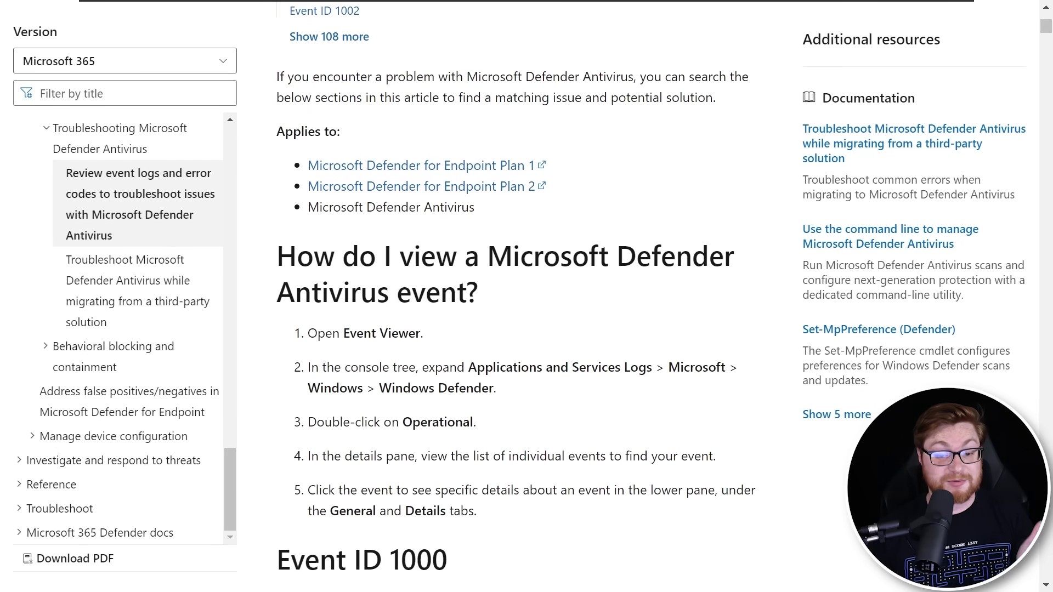
{"action": "scroll", "coordinate": [665, 440], "scroll_direction": "down", "scroll_amount": 3}
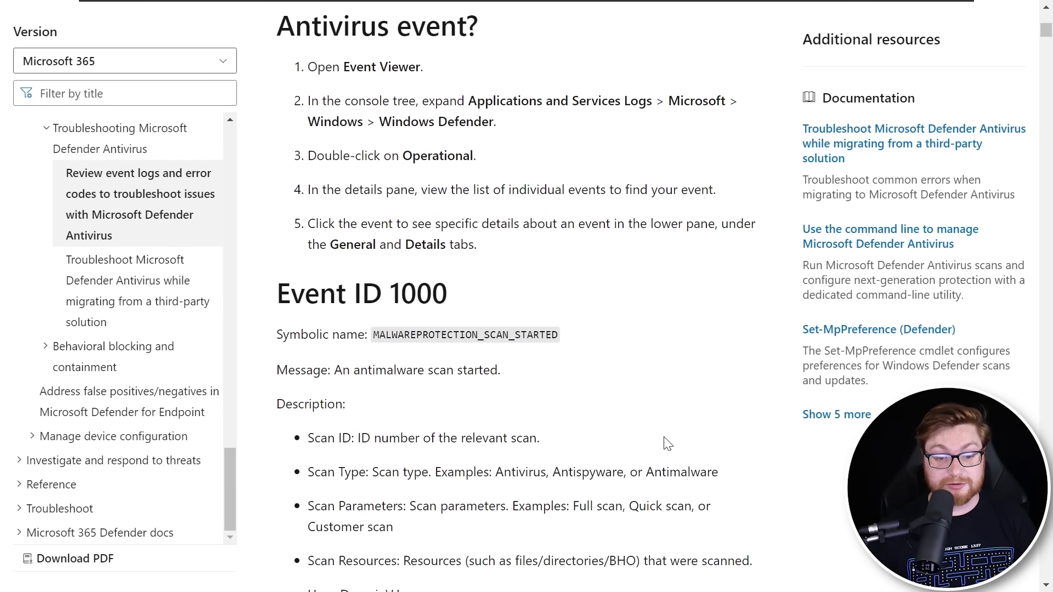
{"action": "scroll", "coordinate": [666, 440], "scroll_direction": "up", "scroll_amount": 10}
{"action": "scroll", "coordinate": [737, 470], "scroll_direction": "down", "scroll_amount": 15}
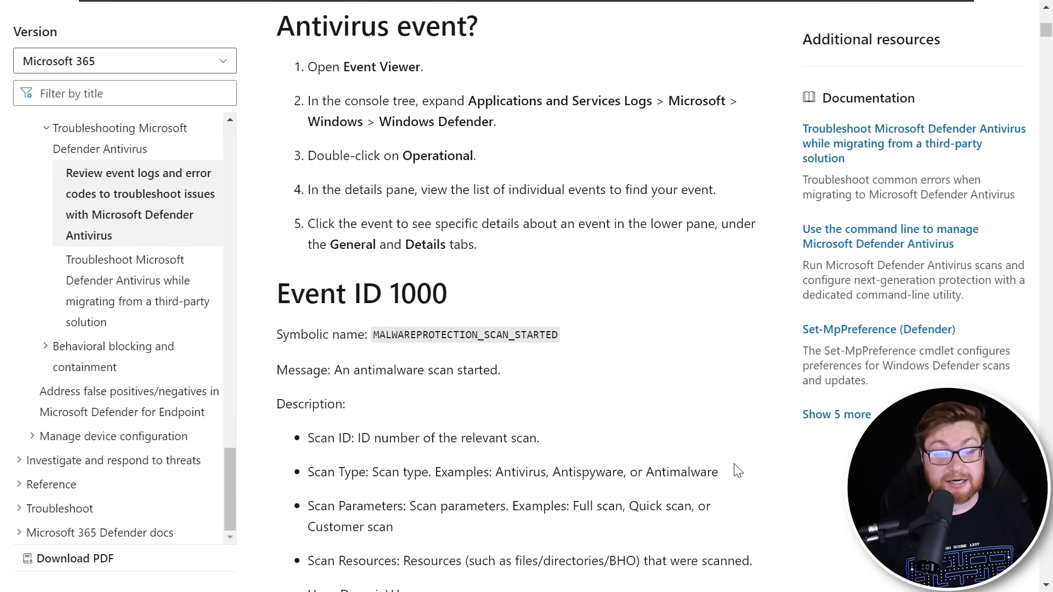
{"action": "scroll", "coordinate": [738, 470], "scroll_direction": "down", "scroll_amount": 7}
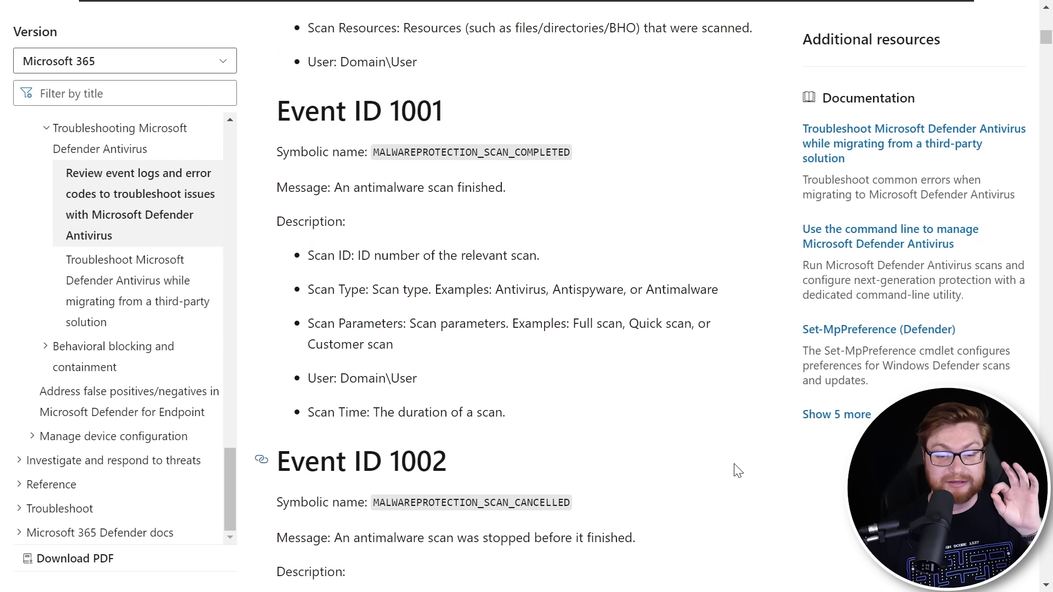
{"action": "scroll", "coordinate": [738, 470], "scroll_direction": "down", "scroll_amount": 10}
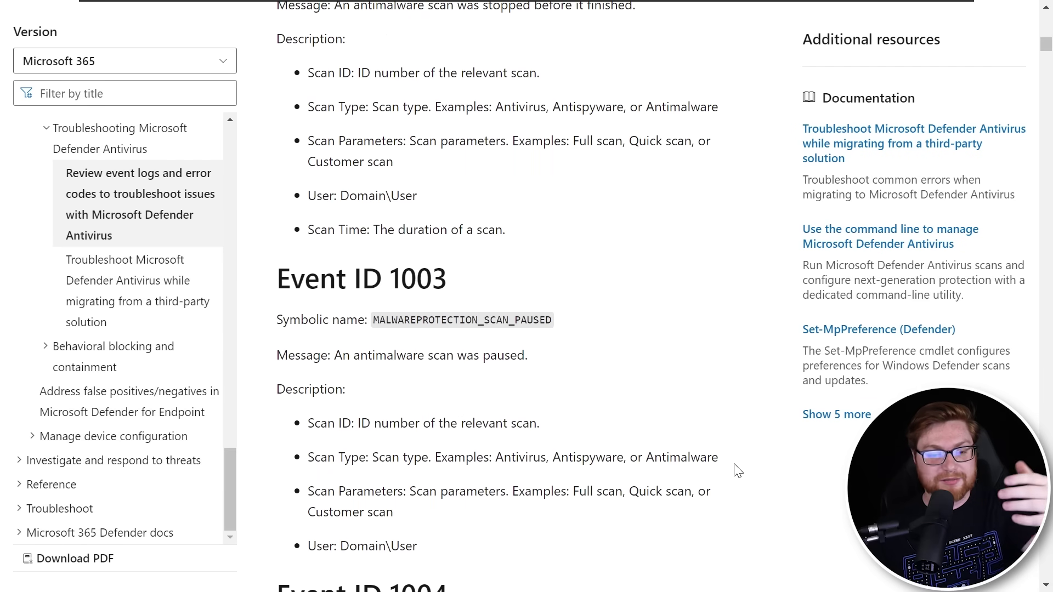
{"action": "scroll", "coordinate": [737, 471], "scroll_direction": "down", "scroll_amount": 3}
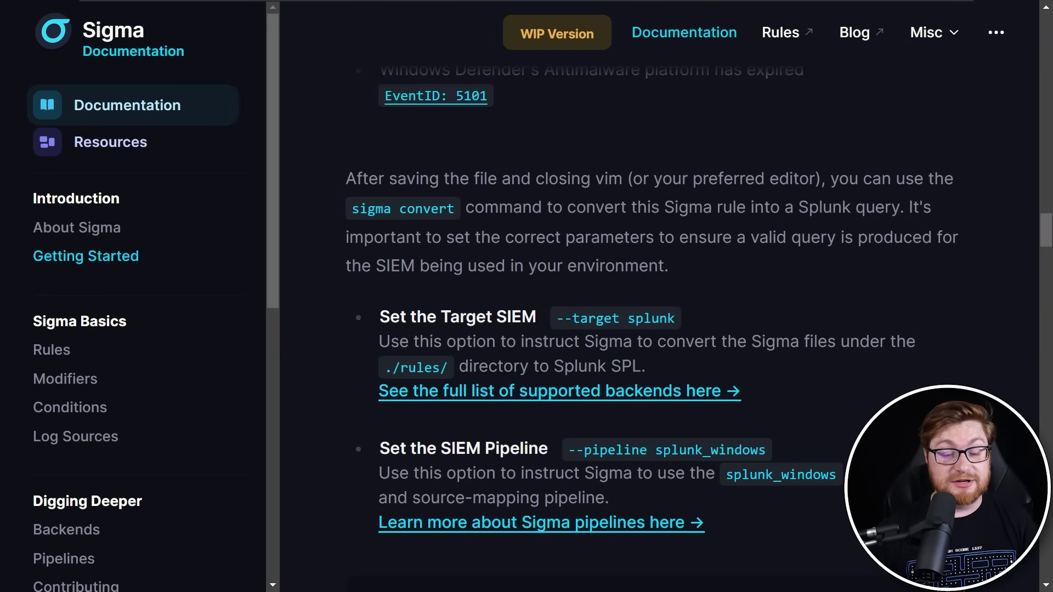
- Read past the sigma convert example and 'Outputting to Different Formats' to the Okta savedsearches output
{"action": "scroll", "coordinate": [653, 329], "scroll_direction": "down", "scroll_amount": 2}
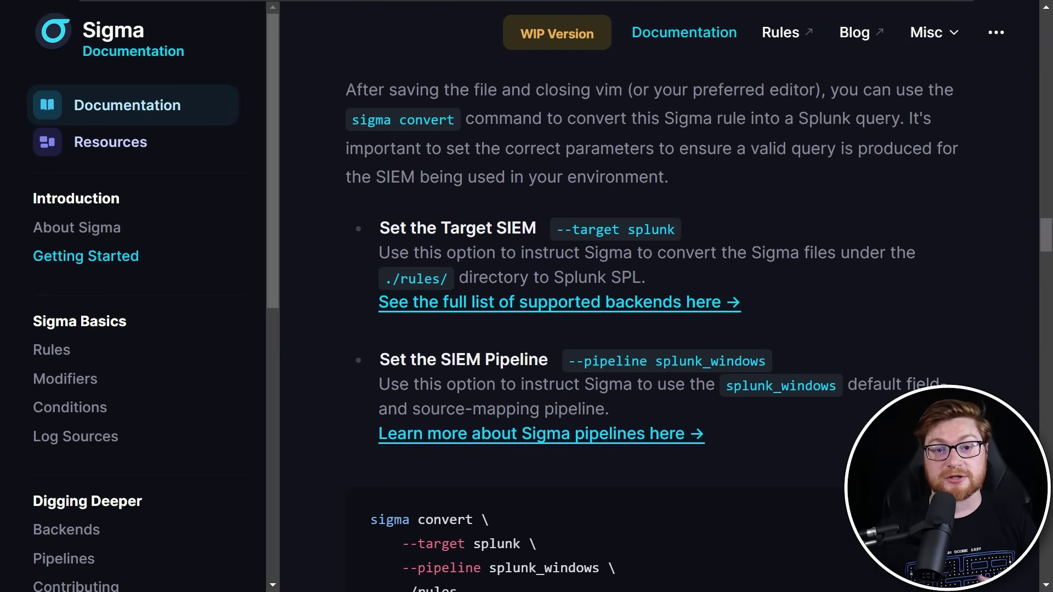
{"action": "scroll", "coordinate": [653, 329], "scroll_direction": "down", "scroll_amount": 6}
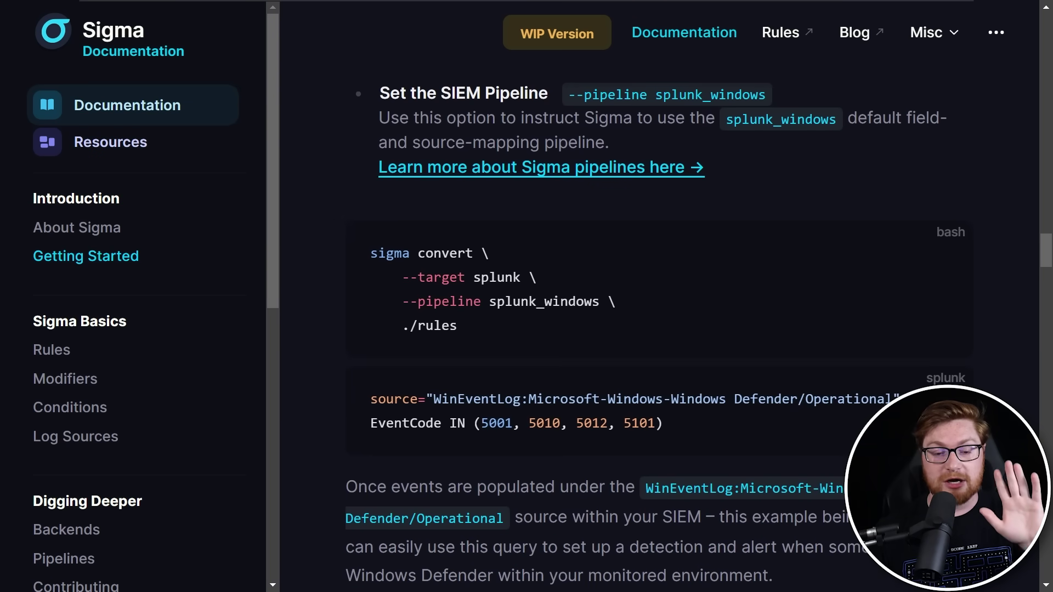
{"action": "left_click_drag", "start_coordinate": [457, 323], "coordinate": [351, 258]}
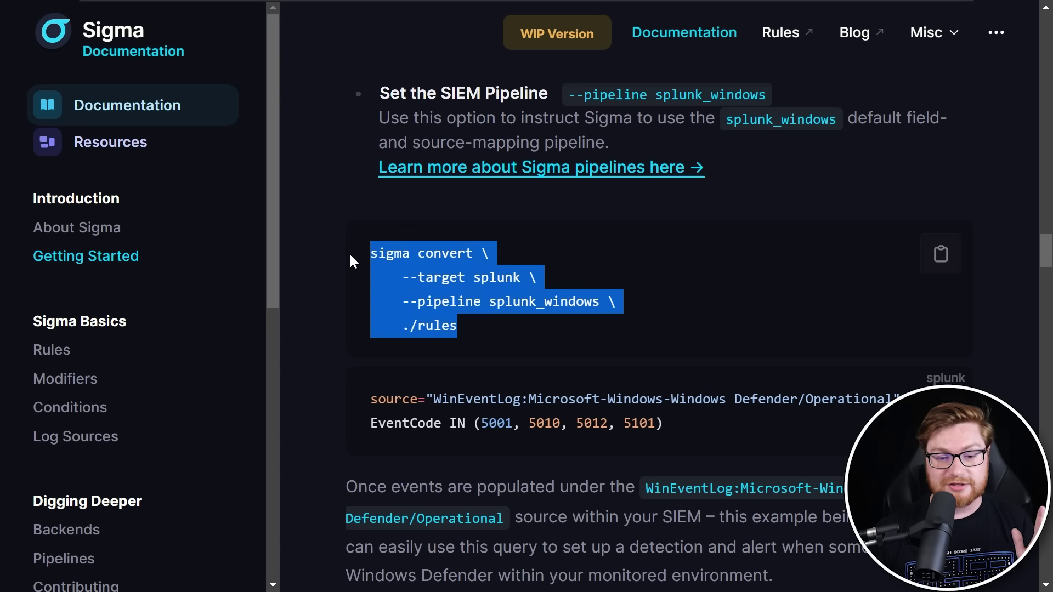
{"action": "left_click", "coordinate": [997, 398]}
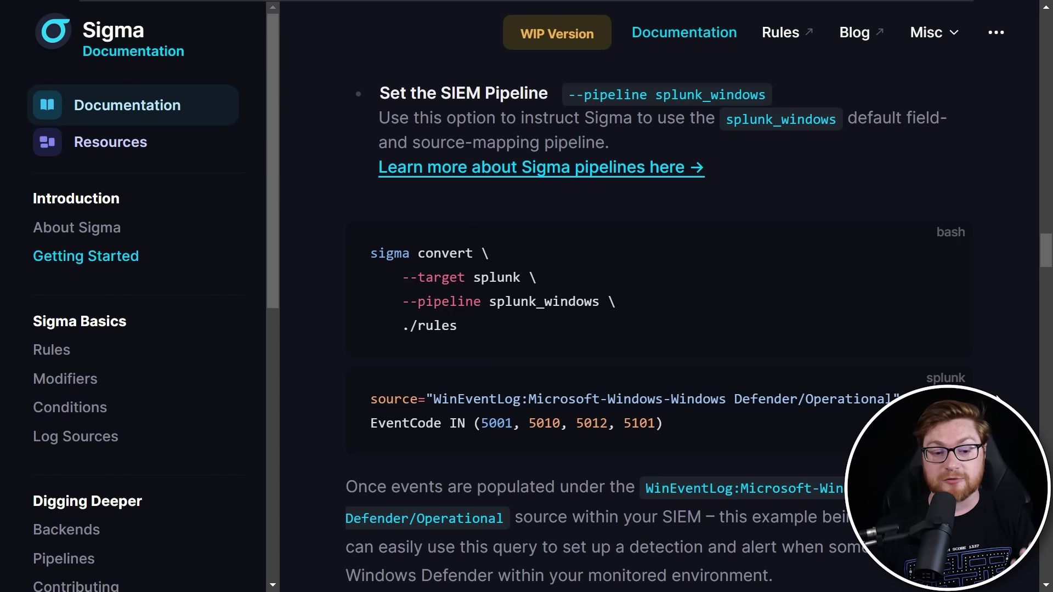
{"action": "scroll", "coordinate": [997, 397], "scroll_direction": "down", "scroll_amount": 20}
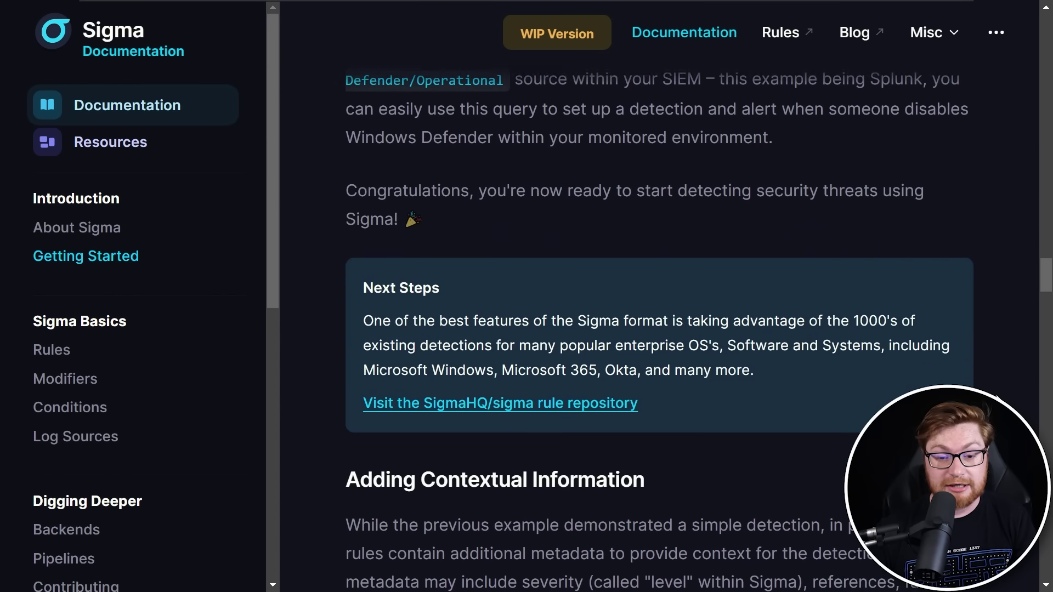
{"action": "scroll", "coordinate": [998, 398], "scroll_direction": "down", "scroll_amount": 15}
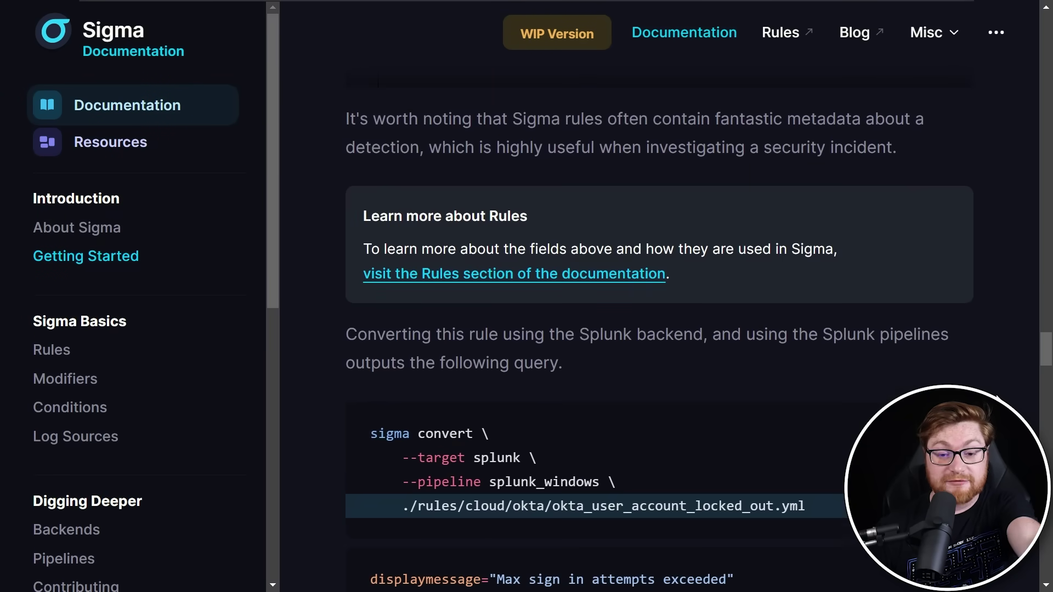
{"action": "scroll", "coordinate": [997, 397], "scroll_direction": "down", "scroll_amount": 5}
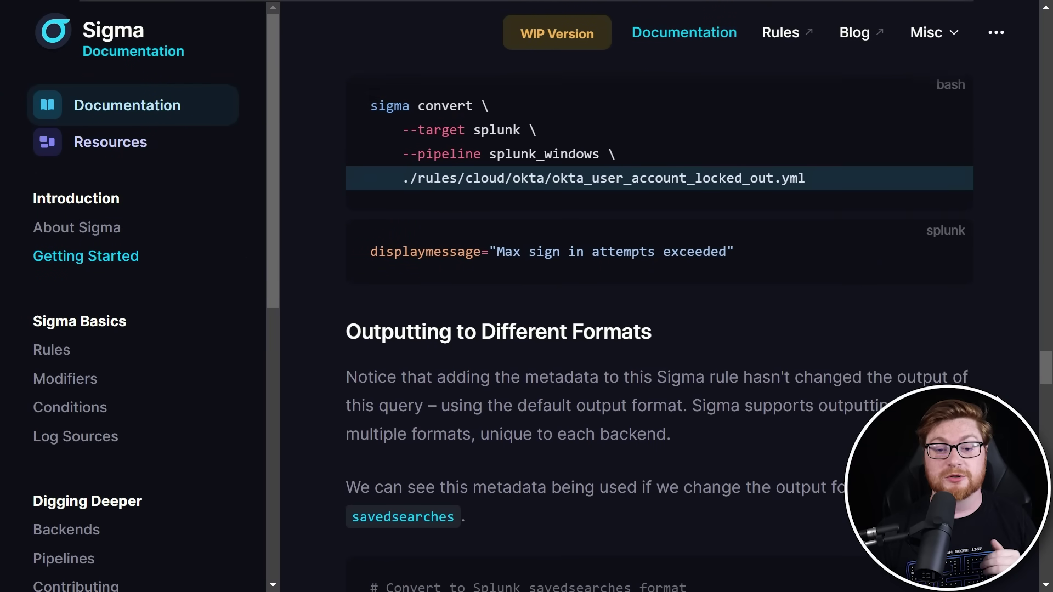
{"action": "scroll", "coordinate": [997, 398], "scroll_direction": "down", "scroll_amount": 10}
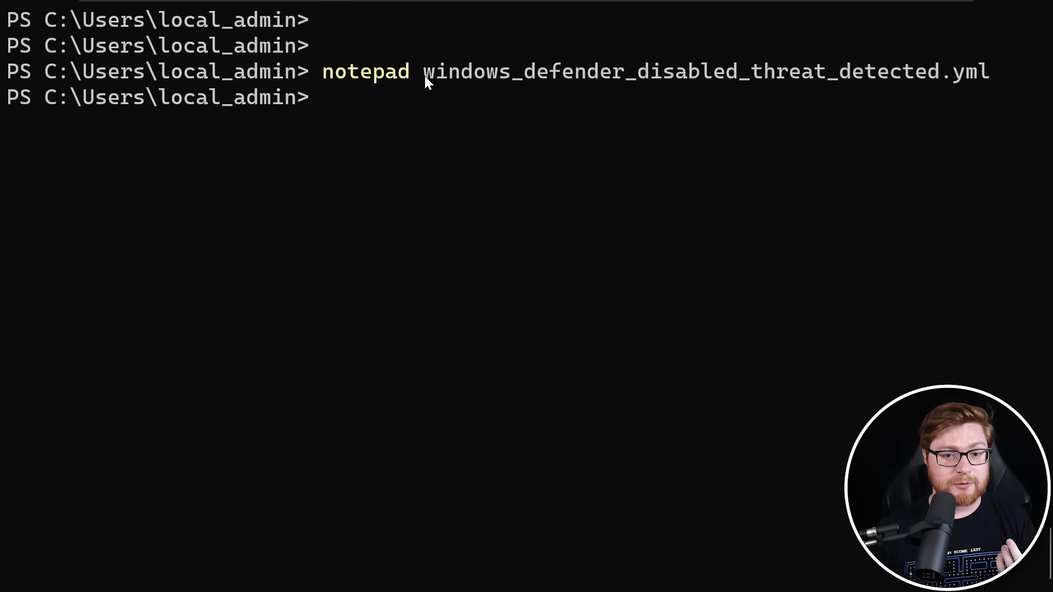
- Change the terminal's working directory to the Desktop\aurora folder
{"action": "left_click_drag", "start_coordinate": [424, 75], "coordinate": [883, 67]}
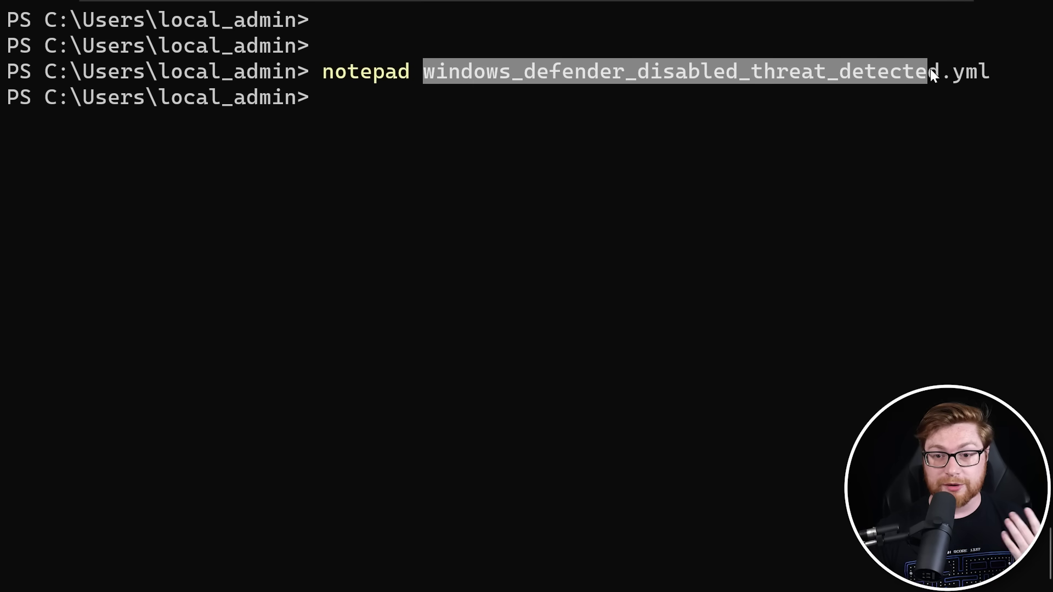
{"action": "left_click_drag", "start_coordinate": [975, 72], "coordinate": [986, 70]}
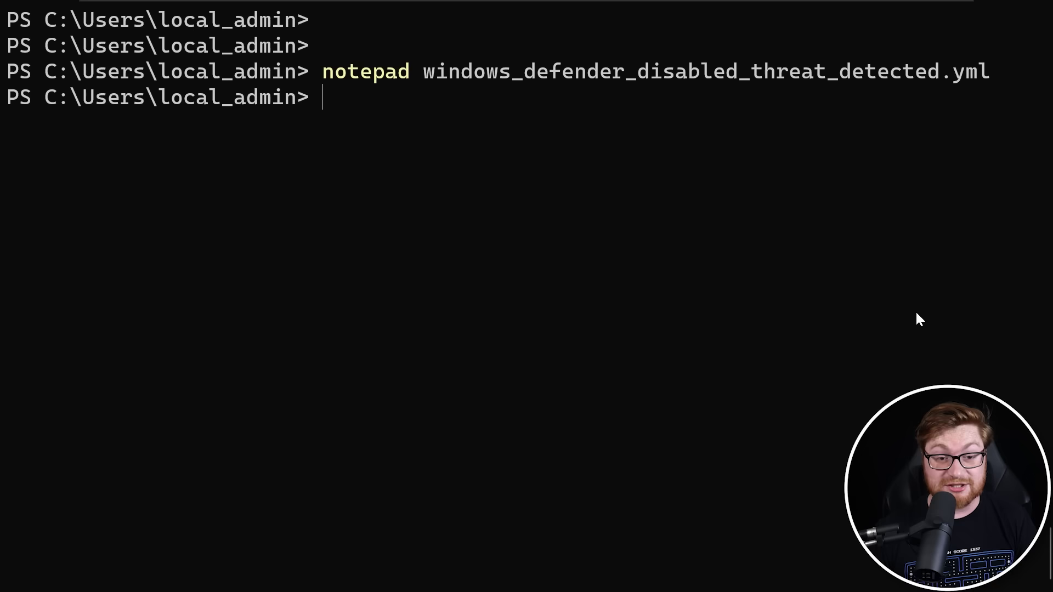
{"action": "key", "text": "Return"}
{"action": "key", "text": "Return"}
{"action": "type", "text": "cd aur"}
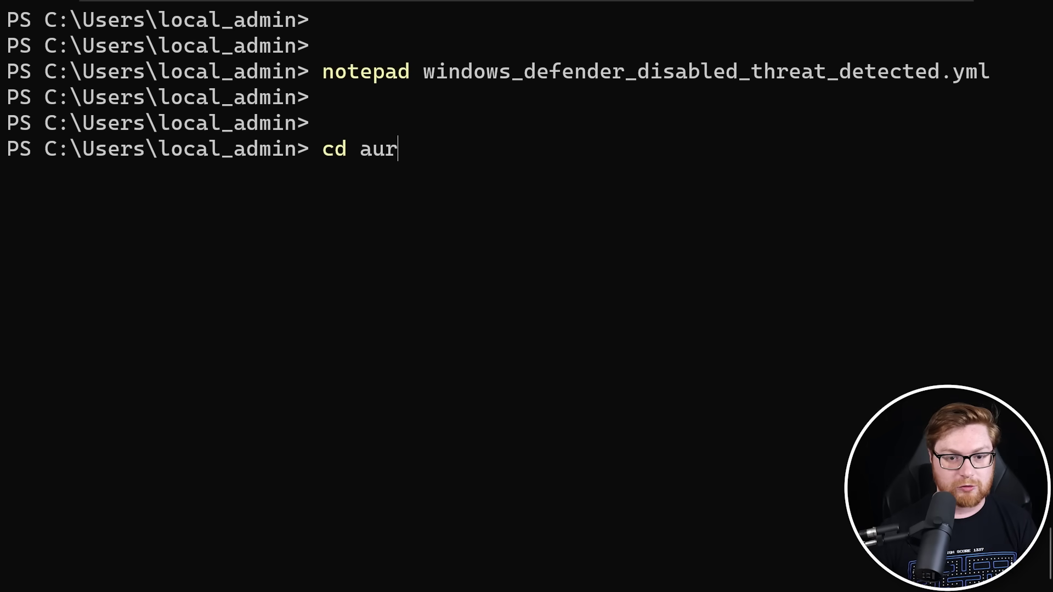
{"action": "key", "text": "ctrl+c"}
{"action": "type", "text": "cd Des"}
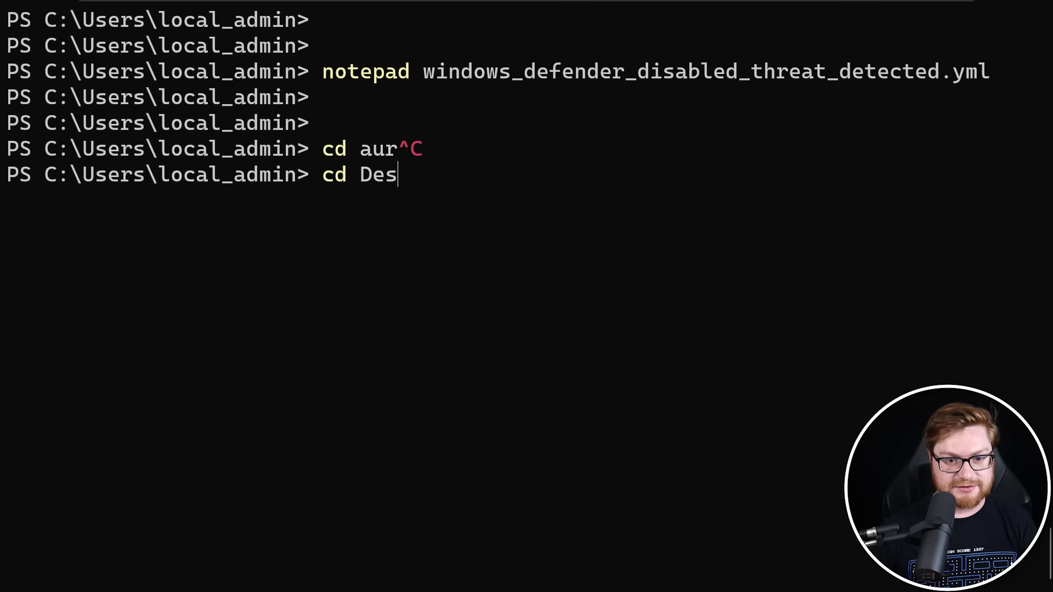
{"action": "key", "text": "Tab"}
{"action": "key", "text": "Return"}
{"action": "type", "text": "cd a"}
{"action": "key", "text": "Tab"}
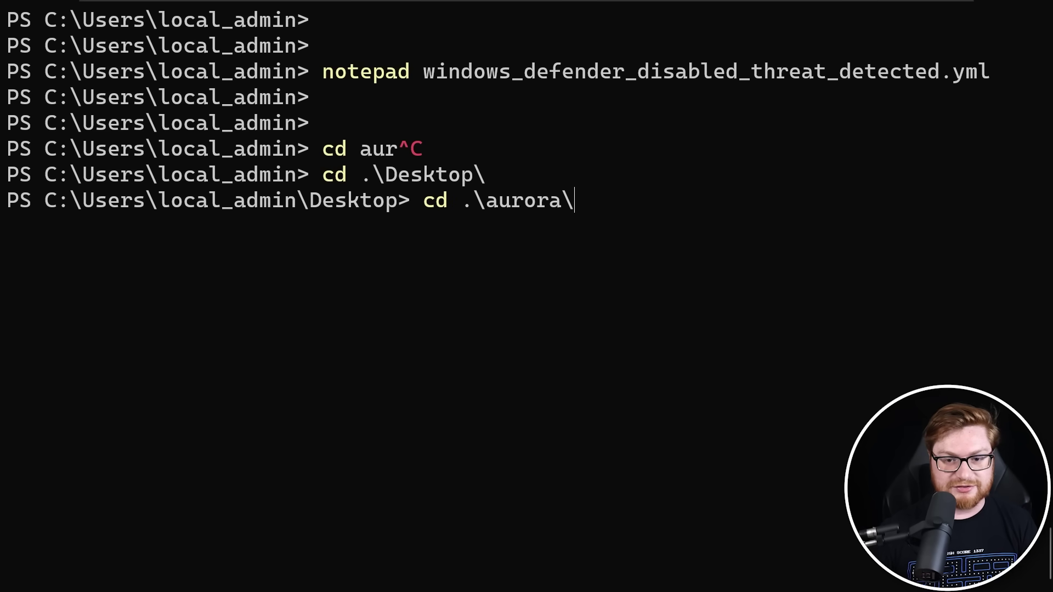
{"action": "key", "text": "Return"}
- Launch .\aurora-agent-64.exe --dashboard and approve its admin elevation request
{"action": "type", "text": "./a"}
{"action": "key", "text": "Tab"}
{"action": "key", "text": "Tab"}
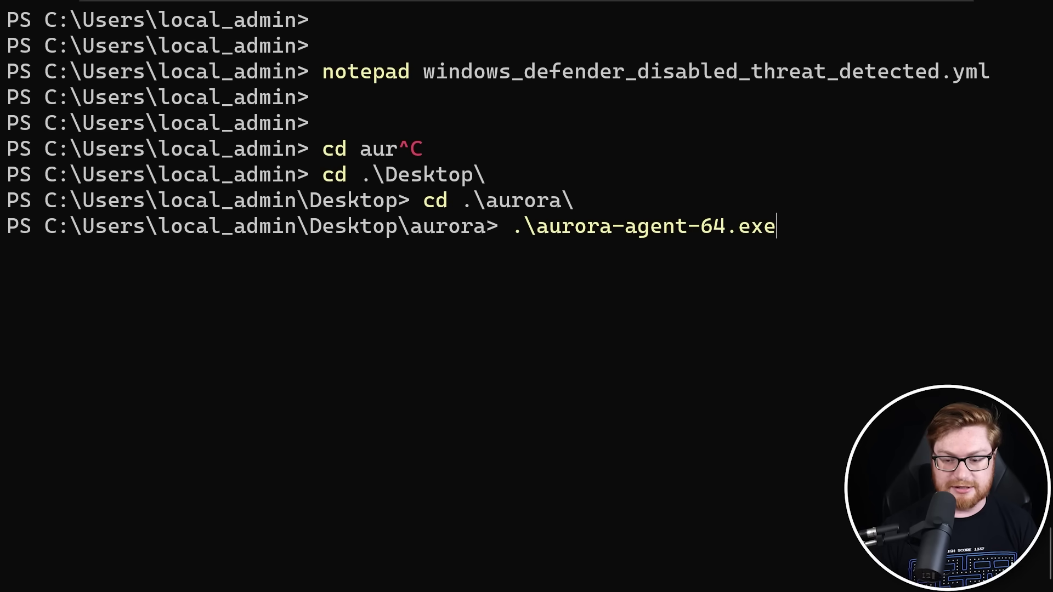
{"action": "type", "text": "--dashboard"}
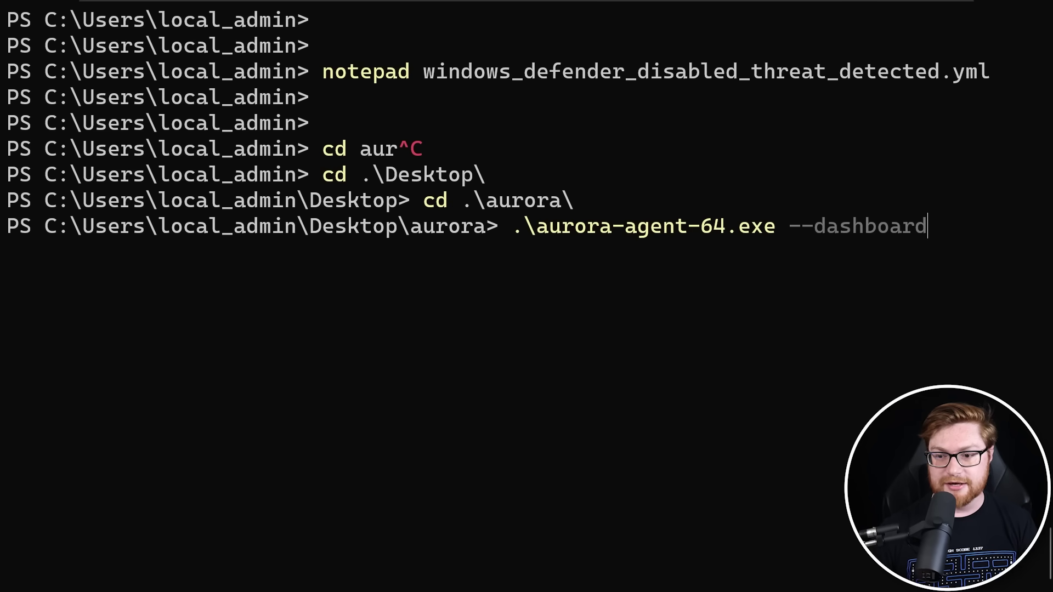
{"action": "key", "text": "Return"}
{"action": "key", "text": "Left"}
{"action": "key", "text": "Return"}
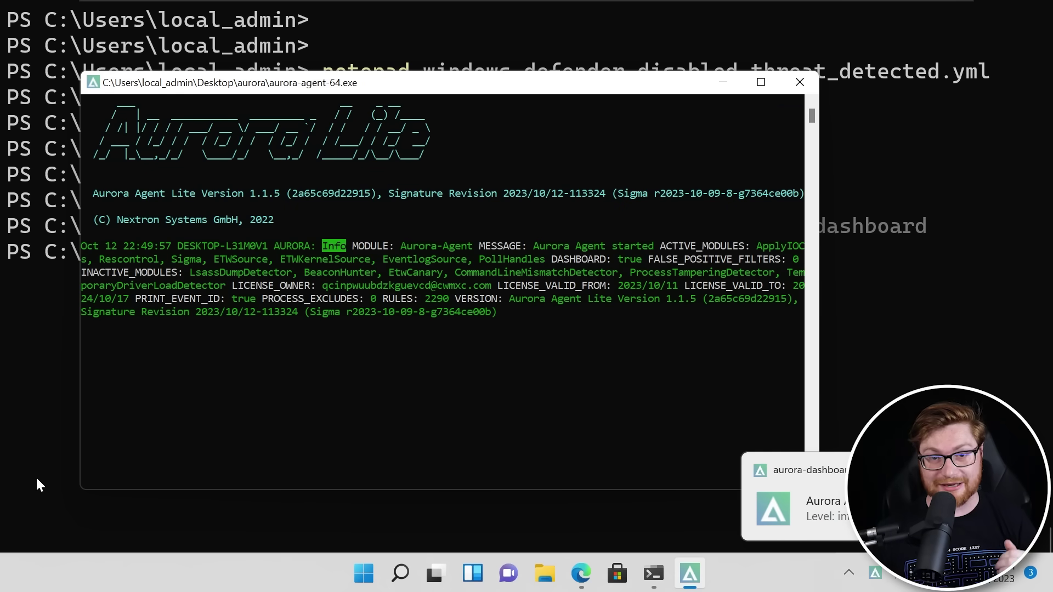
- Search 'virus' from Start and open Virus & threat protection in Windows Security
{"action": "key", "text": "super"}
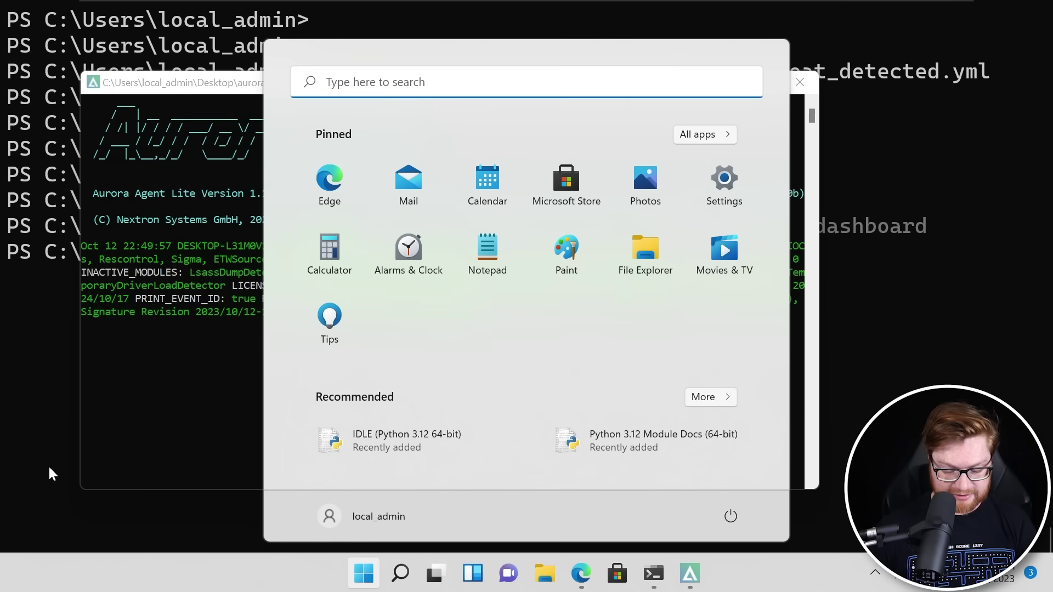
{"action": "type", "text": "virus"}
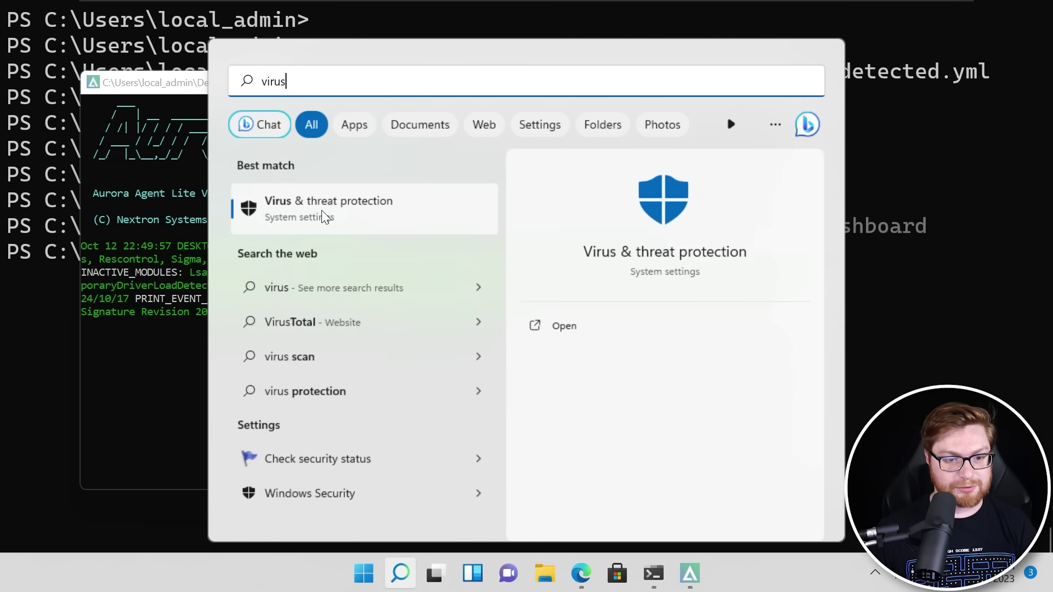
{"action": "left_click", "coordinate": [321, 210]}
{"action": "left_click_drag", "start_coordinate": [294, 24], "coordinate": [394, 25]}
{"action": "scroll", "coordinate": [437, 227], "scroll_direction": "down", "scroll_amount": 2}
{"action": "scroll", "coordinate": [437, 227], "scroll_direction": "down", "scroll_amount": 2}
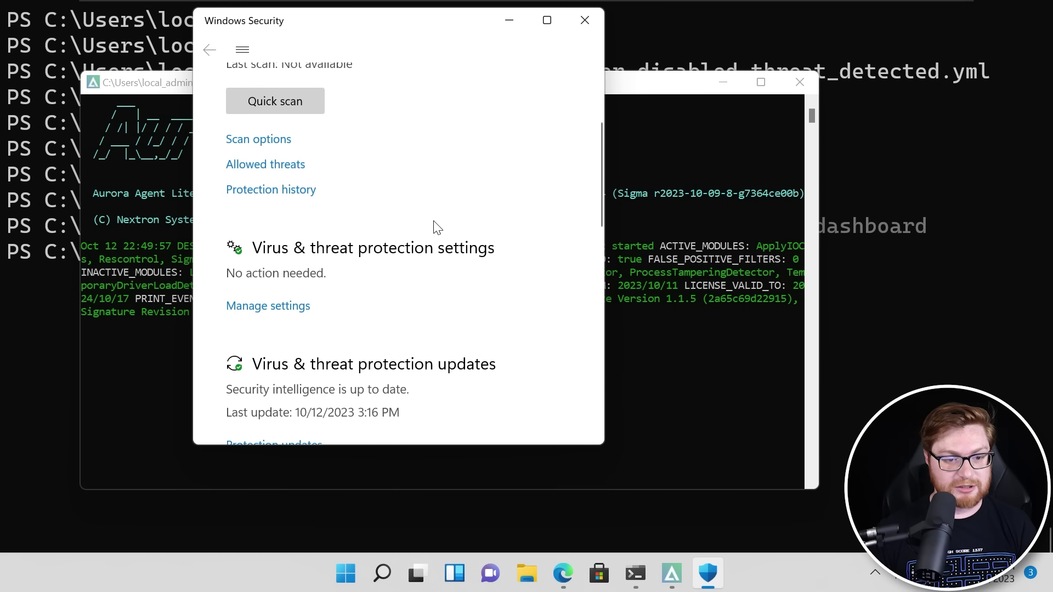
- Turn Real-time protection Off in the protection settings and confirm the UAC prompt
{"action": "left_click", "coordinate": [248, 307]}
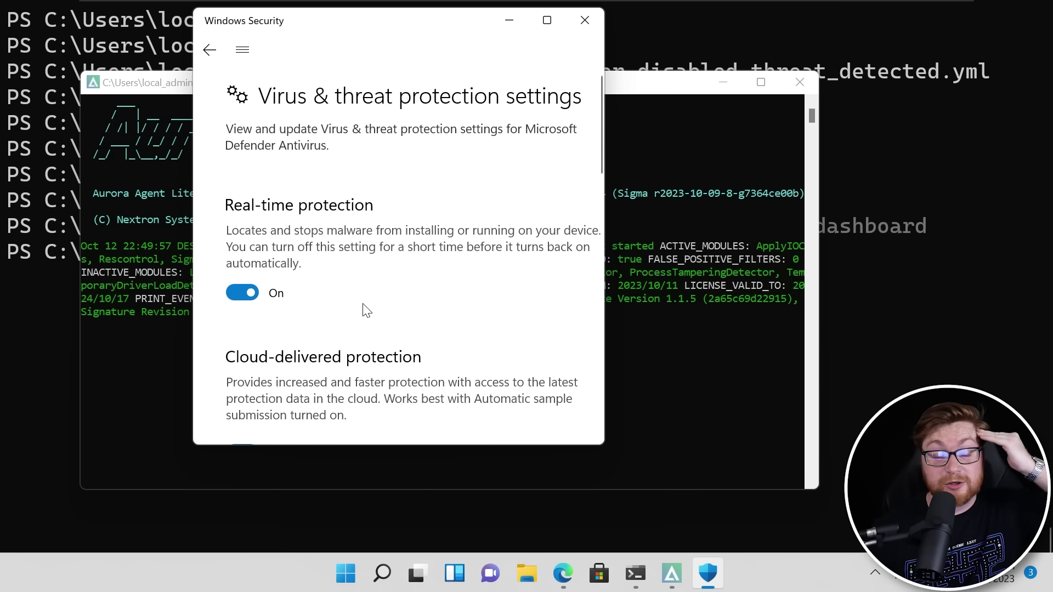
{"action": "scroll", "coordinate": [359, 324], "scroll_direction": "down", "scroll_amount": 1}
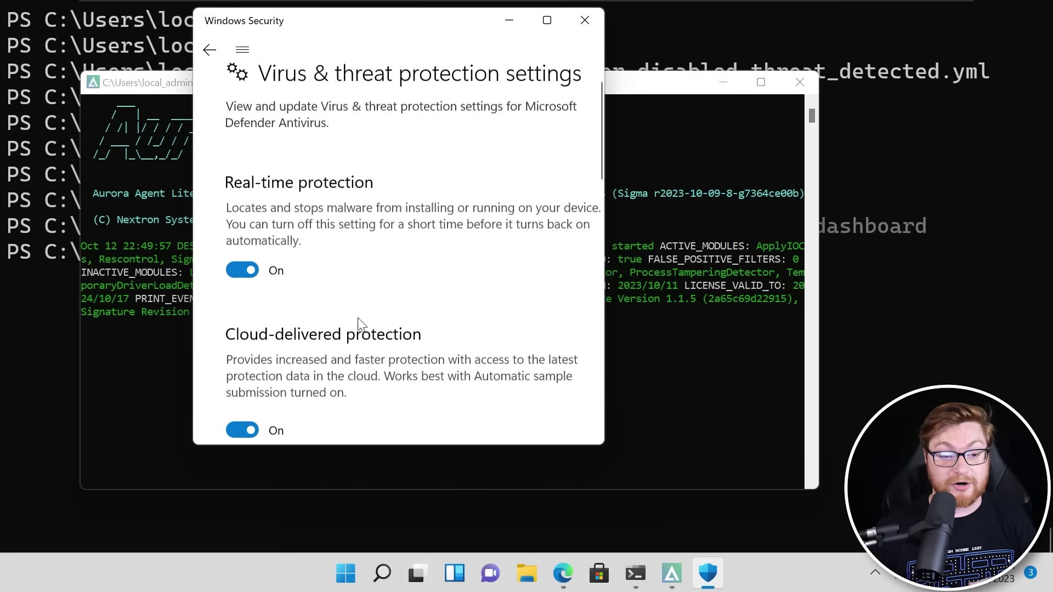
{"action": "left_click", "coordinate": [244, 234]}
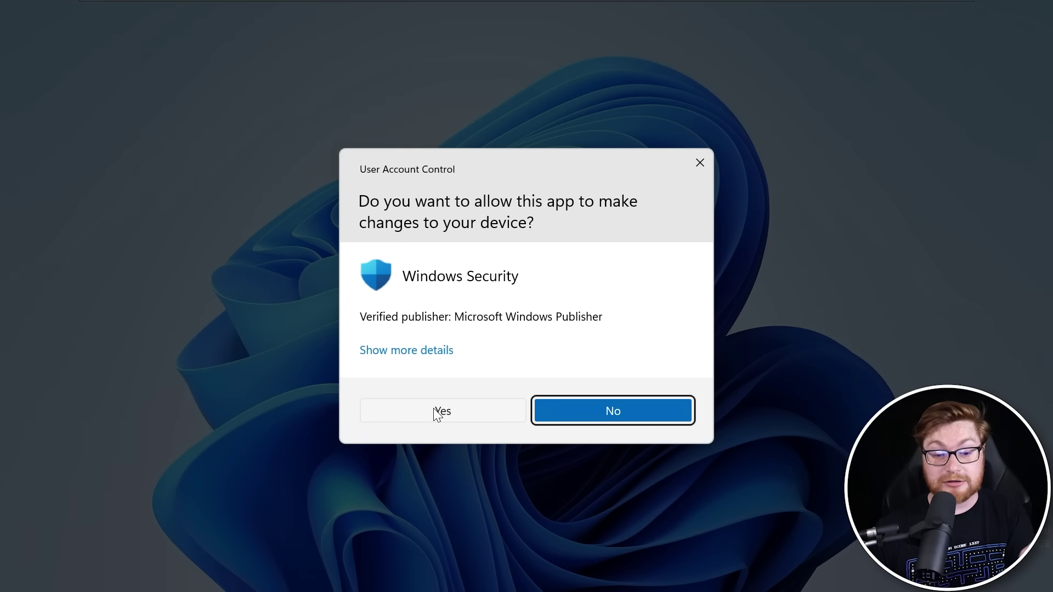
{"action": "left_click", "coordinate": [435, 412]}
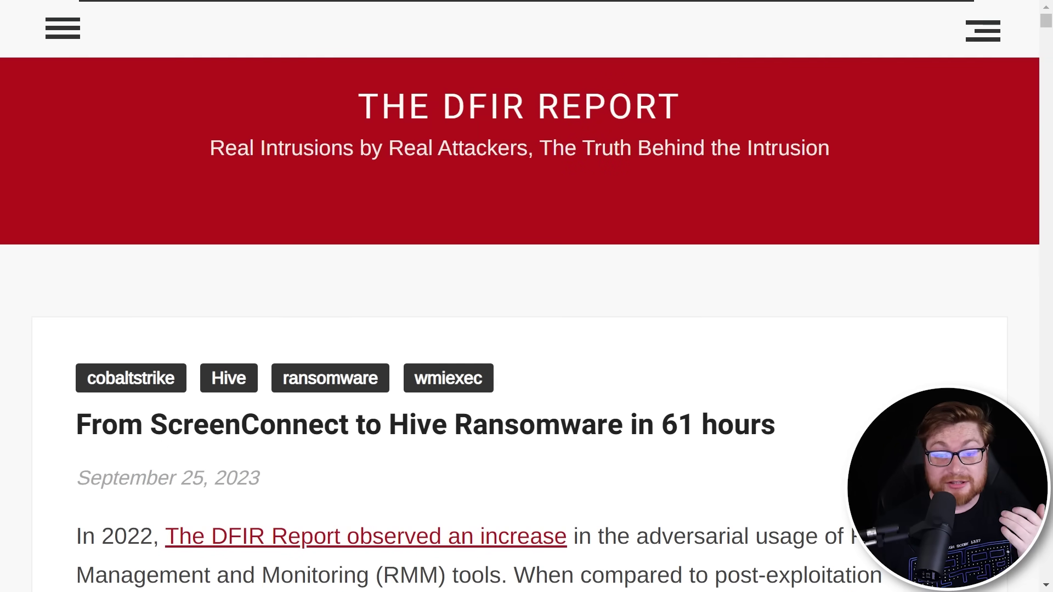
- Scroll the Hive ransomware article to its Sigma section near the bottom
{"action": "scroll", "coordinate": [520, 296], "scroll_direction": "down", "scroll_amount": 2}
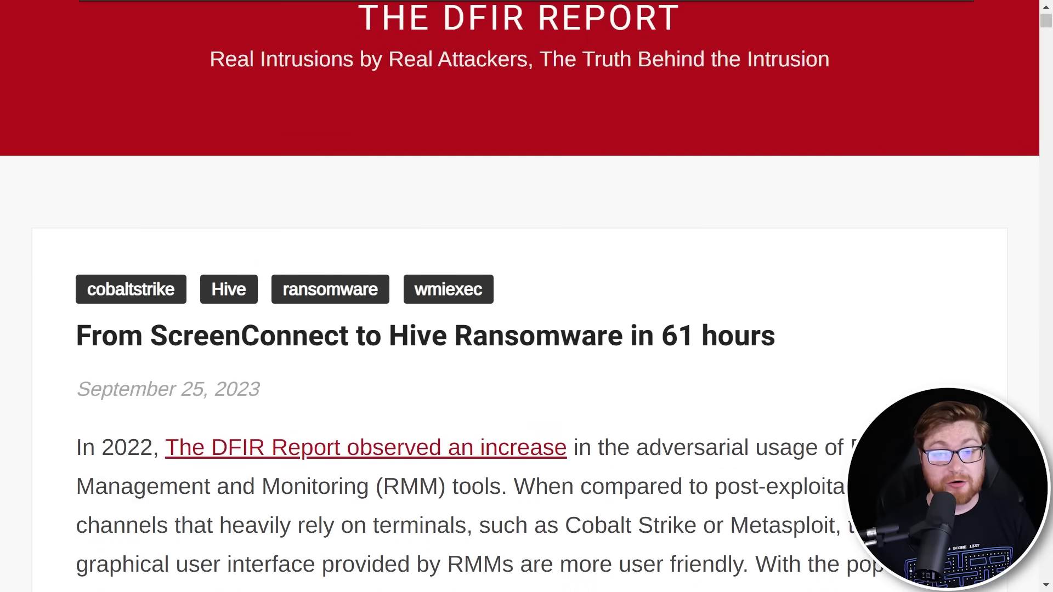
{"action": "scroll", "coordinate": [520, 296], "scroll_direction": "down", "scroll_amount": 5}
{"action": "scroll", "coordinate": [520, 296], "scroll_direction": "down", "scroll_amount": 2}
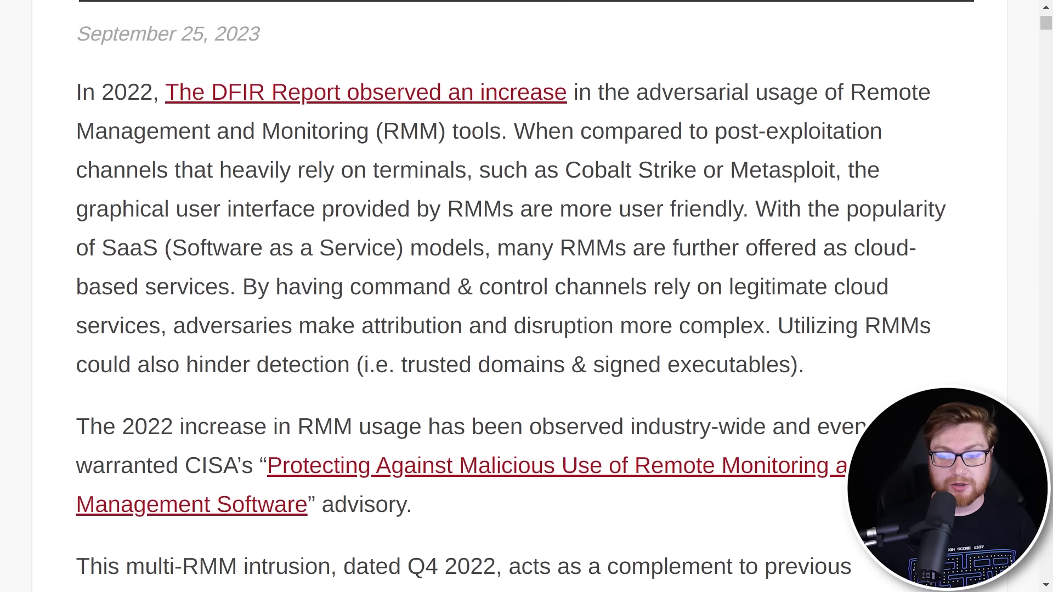
{"action": "key", "text": "End"}
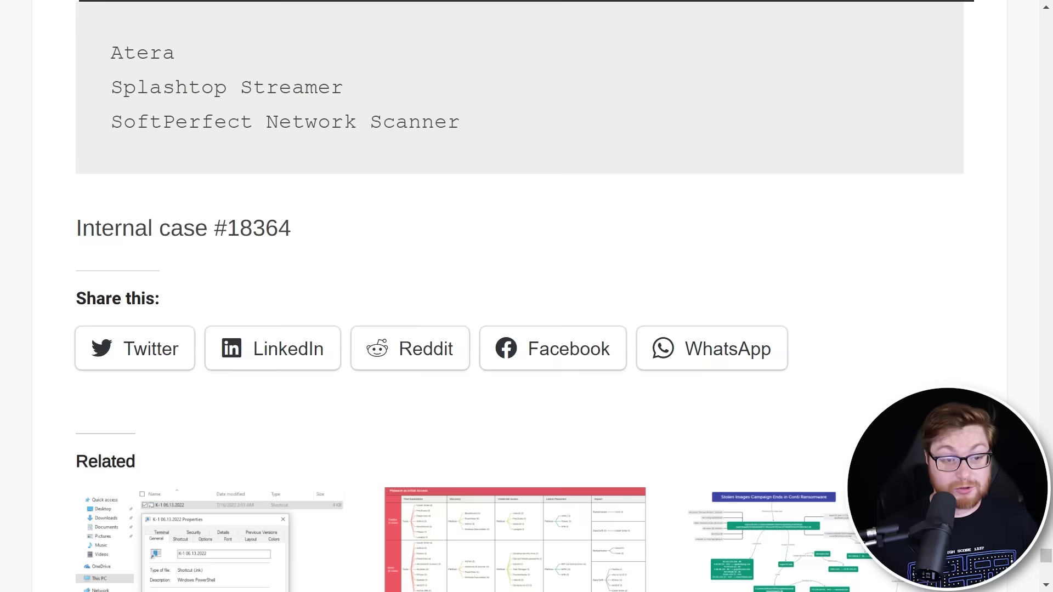
{"action": "scroll", "coordinate": [520, 296], "scroll_direction": "up", "scroll_amount": 20}
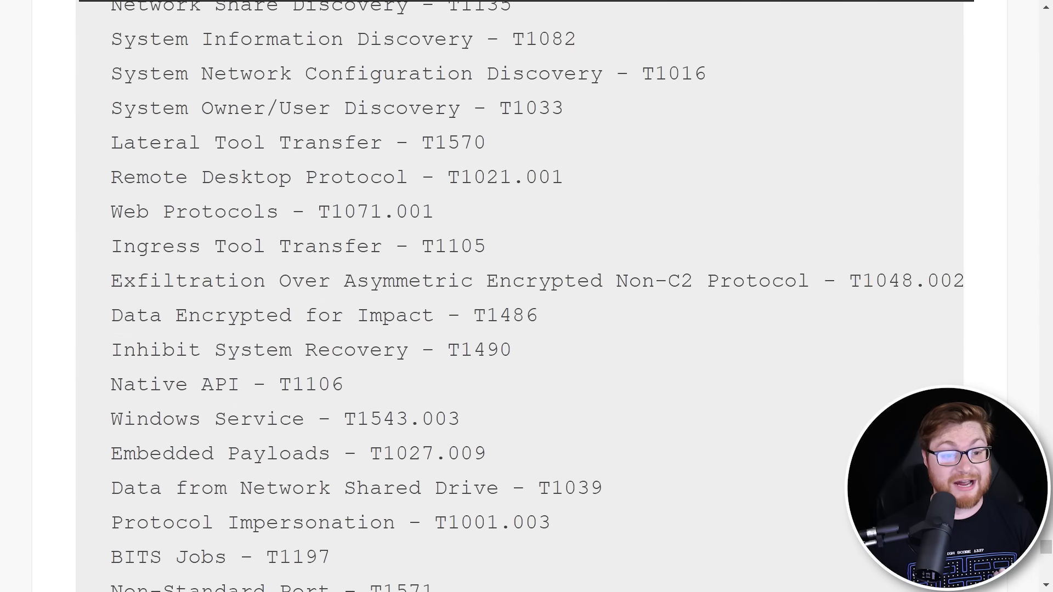
{"action": "scroll", "coordinate": [520, 296], "scroll_direction": "up", "scroll_amount": 20}
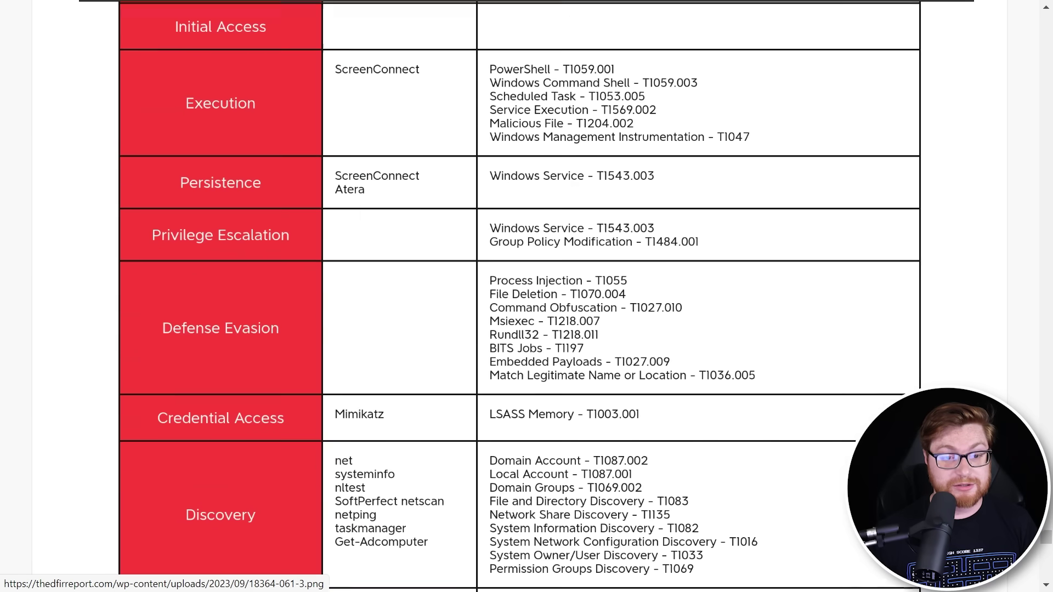
{"action": "scroll", "coordinate": [520, 296], "scroll_direction": "up", "scroll_amount": 20}
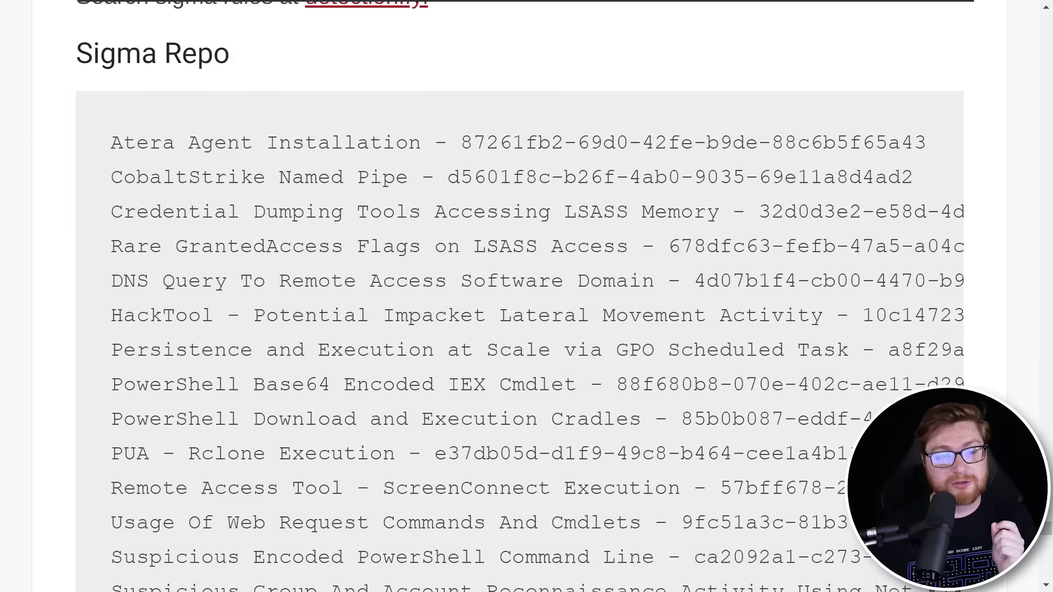
- Open the detection.fyi link pointed to in the Sigma section
{"action": "left_click_drag", "start_coordinate": [75, 137], "coordinate": [487, 143]}
{"action": "left_click", "coordinate": [487, 144]}
{"action": "left_click_drag", "start_coordinate": [301, 144], "coordinate": [447, 136]}
{"action": "left_click", "coordinate": [460, 138]}
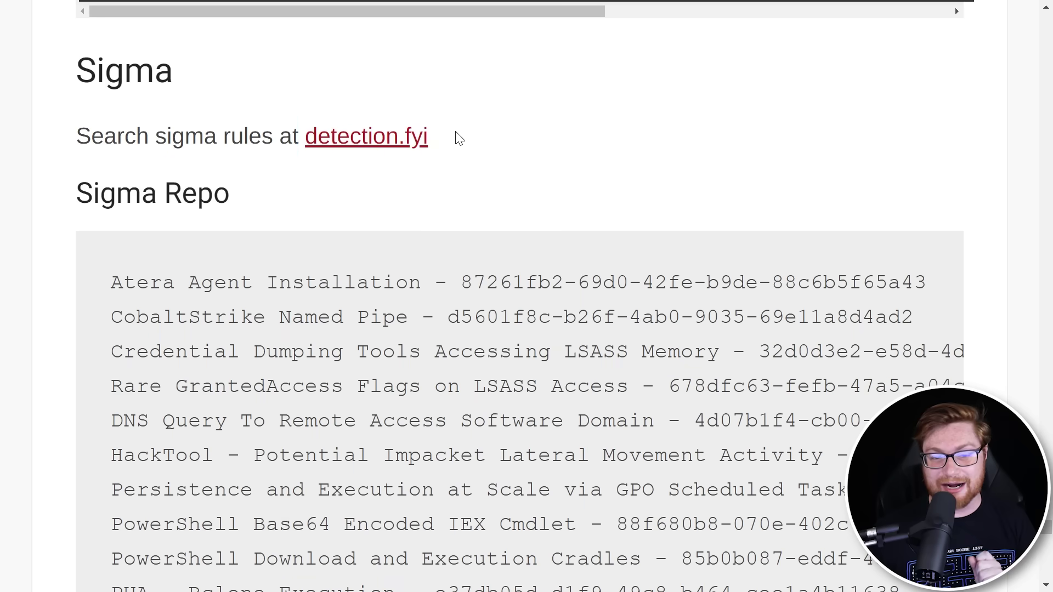
{"action": "left_click", "coordinate": [375, 138]}
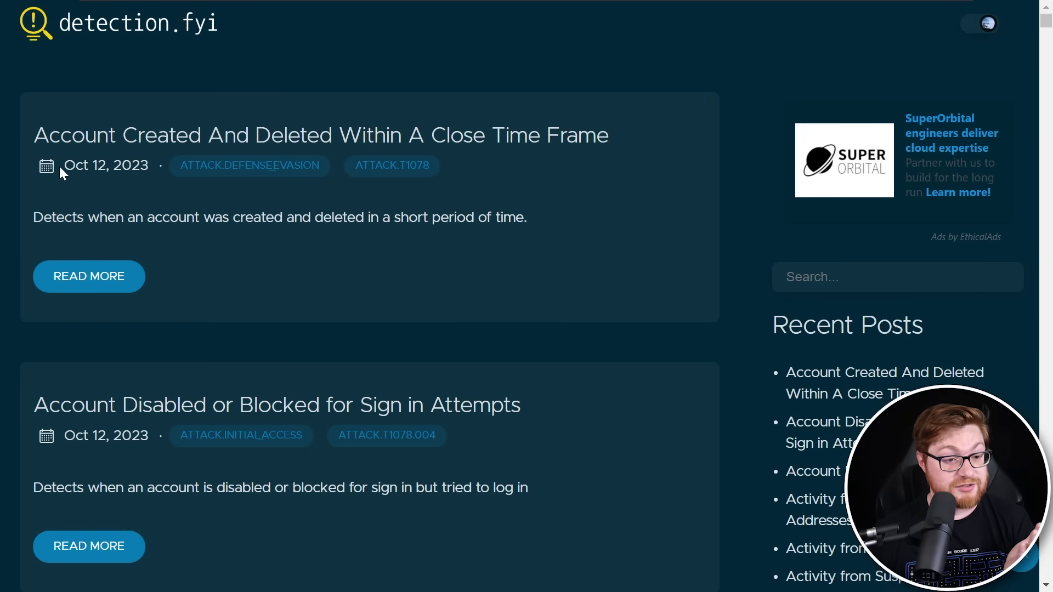
- Open the Account Created And Deleted Within A Close Time Frame rule and read its description and YAML
{"action": "left_click", "coordinate": [71, 282]}
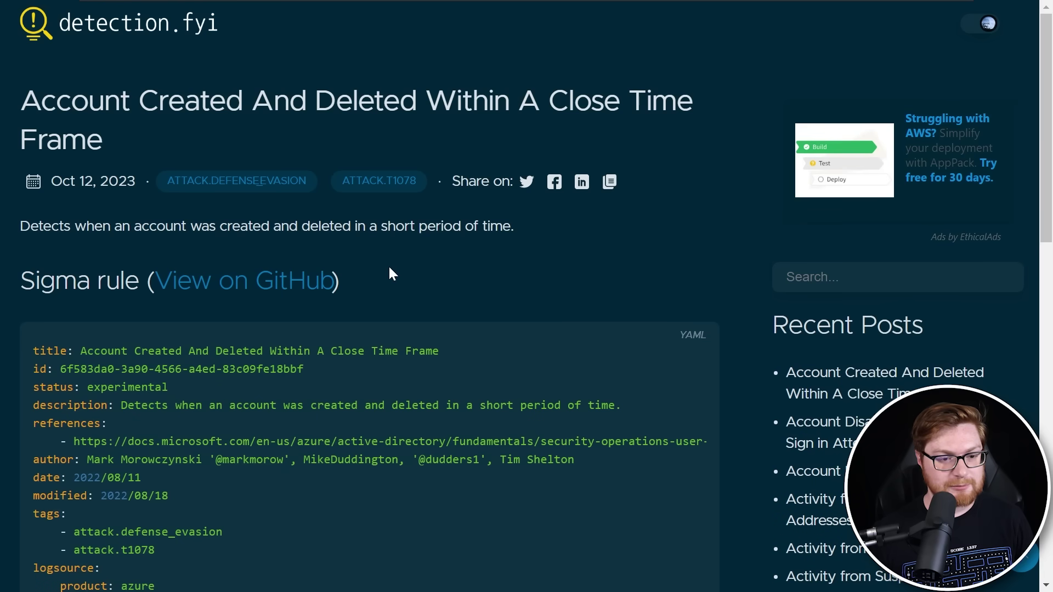
{"action": "left_click_drag", "start_coordinate": [20, 226], "coordinate": [516, 220]}
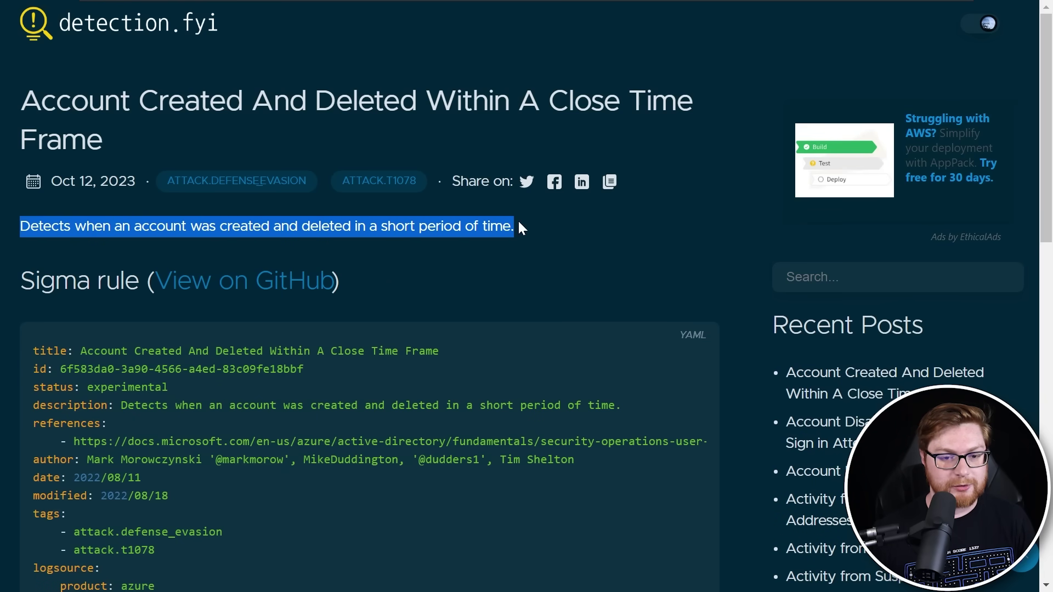
{"action": "left_click", "coordinate": [518, 220]}
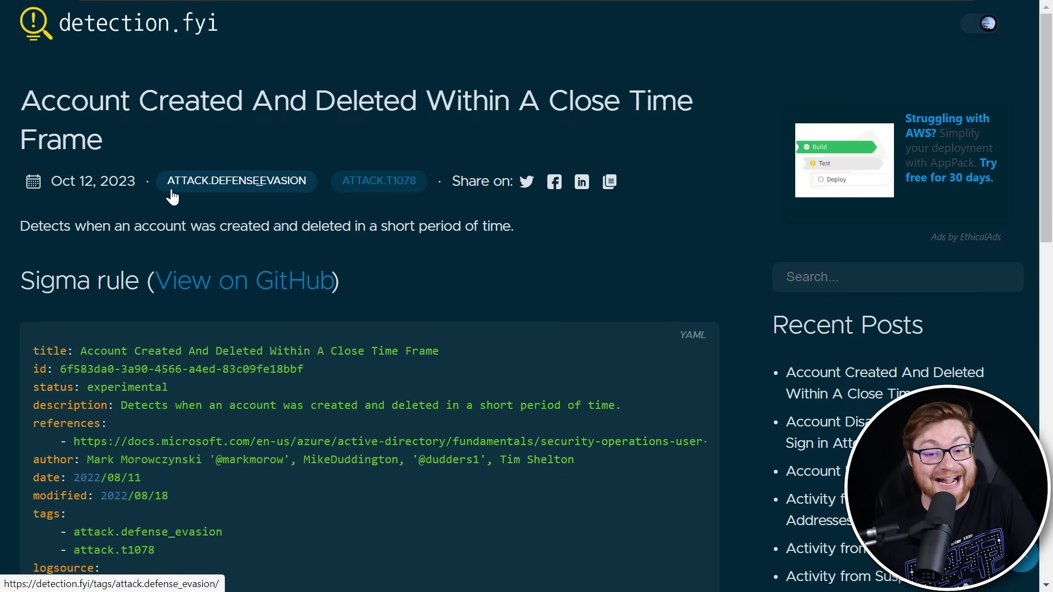
{"action": "scroll", "coordinate": [832, 218], "scroll_direction": "down", "scroll_amount": 2}
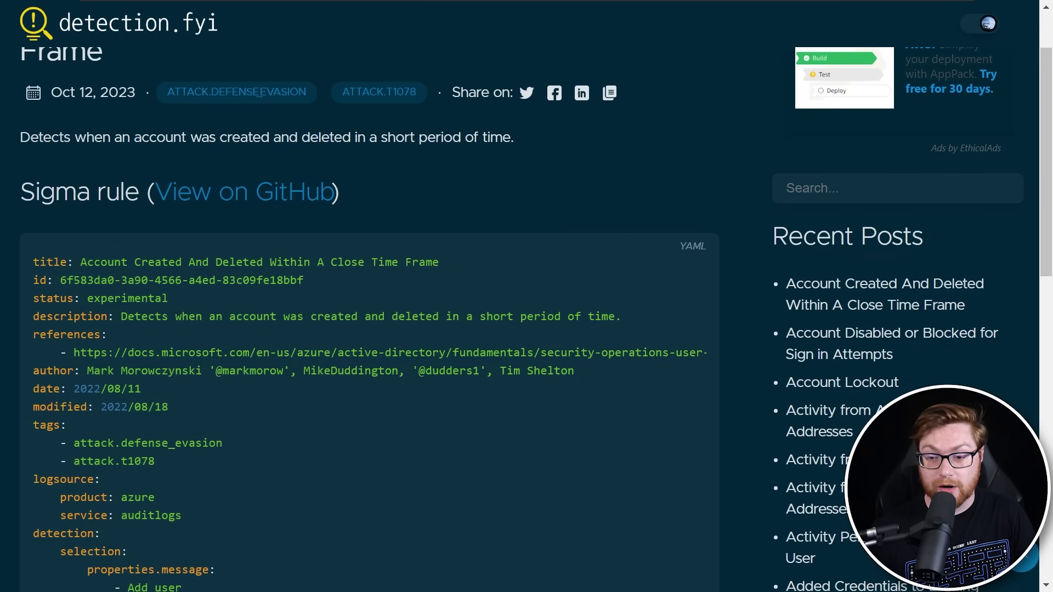
{"action": "scroll", "coordinate": [824, 183], "scroll_direction": "down", "scroll_amount": 2}
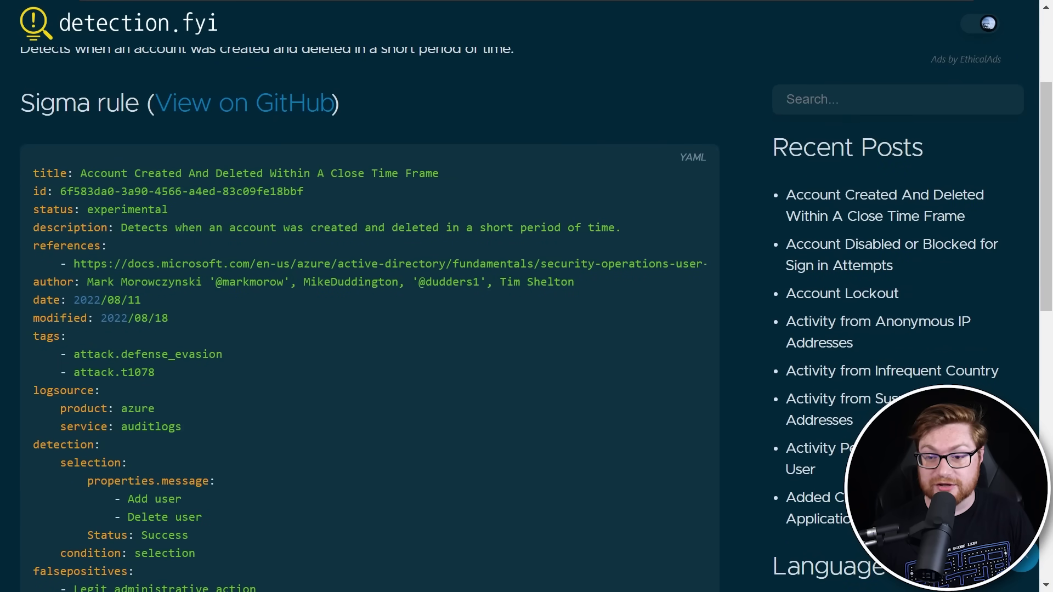
{"action": "mouse_move", "coordinate": [468, 169]}
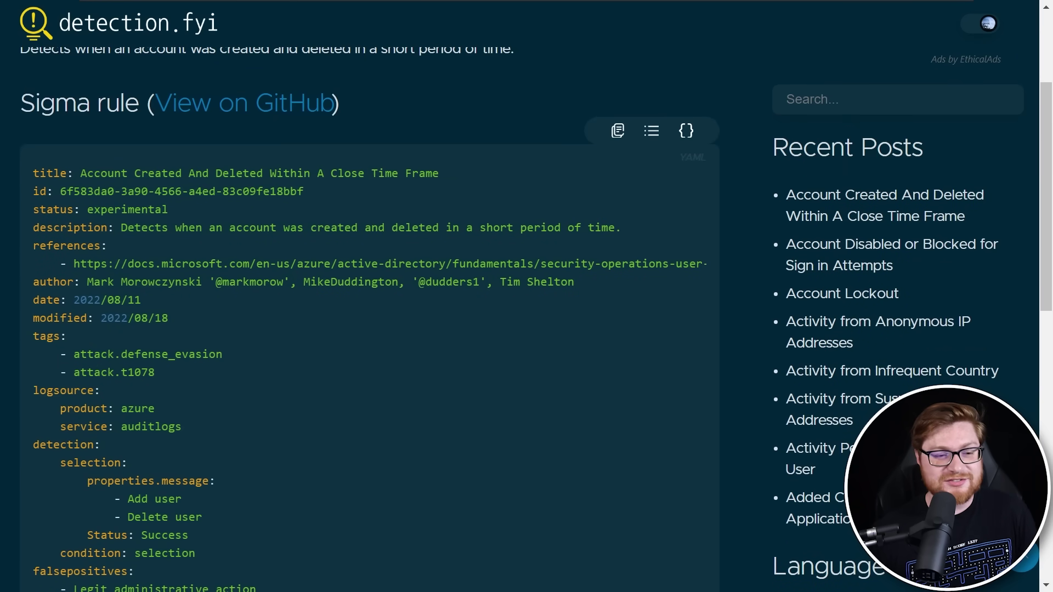
{"action": "scroll", "coordinate": [493, 235], "scroll_direction": "down", "scroll_amount": 4}
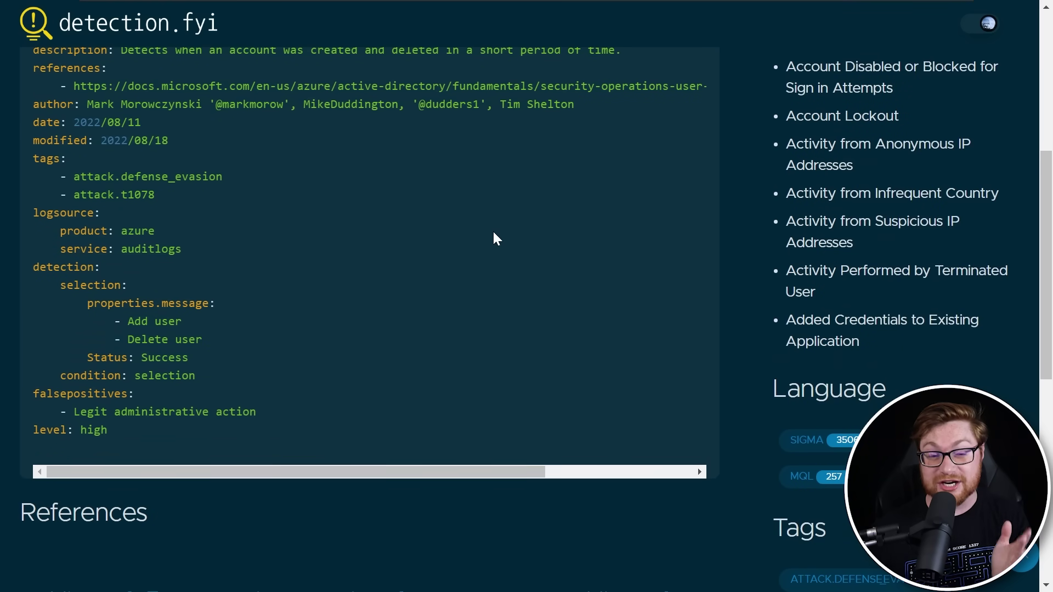
{"action": "scroll", "coordinate": [494, 235], "scroll_direction": "down", "scroll_amount": 3}
{"action": "scroll", "coordinate": [496, 238], "scroll_direction": "down", "scroll_amount": 2}
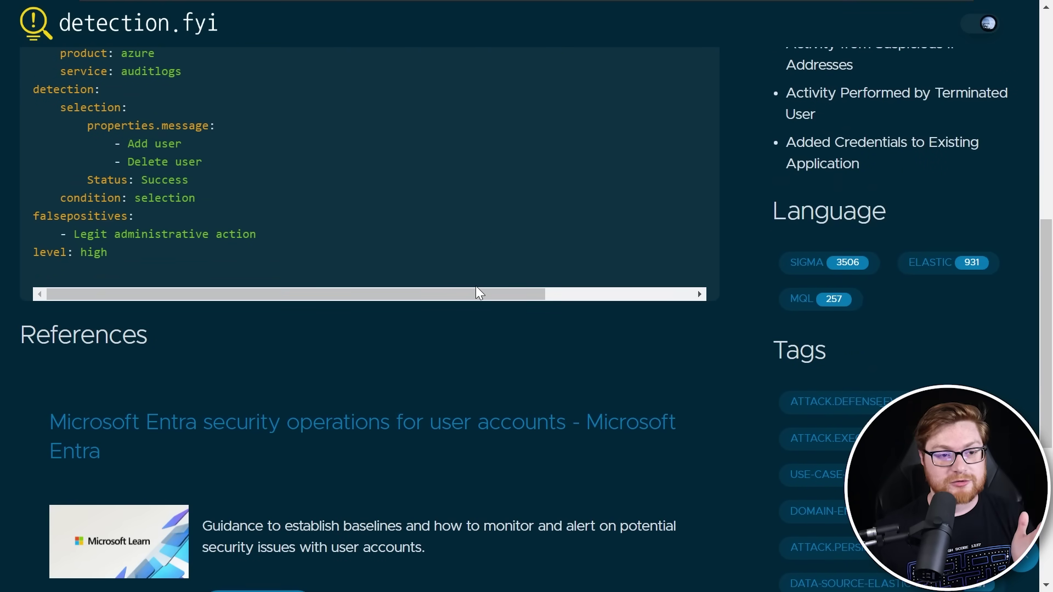
{"action": "scroll", "coordinate": [477, 288], "scroll_direction": "up", "scroll_amount": 10}
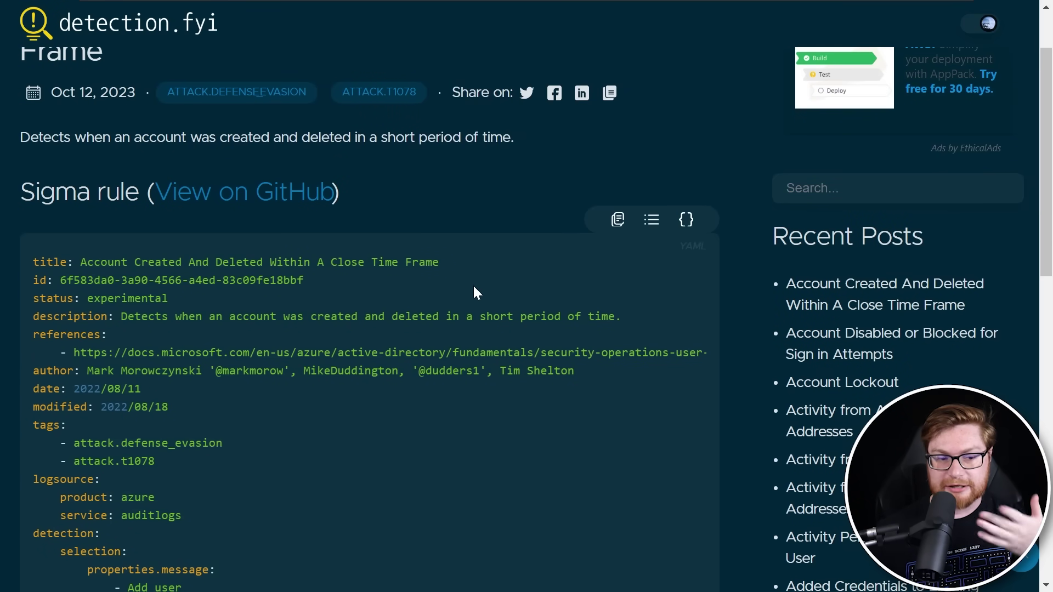
{"action": "scroll", "coordinate": [477, 278], "scroll_direction": "down", "scroll_amount": 4}
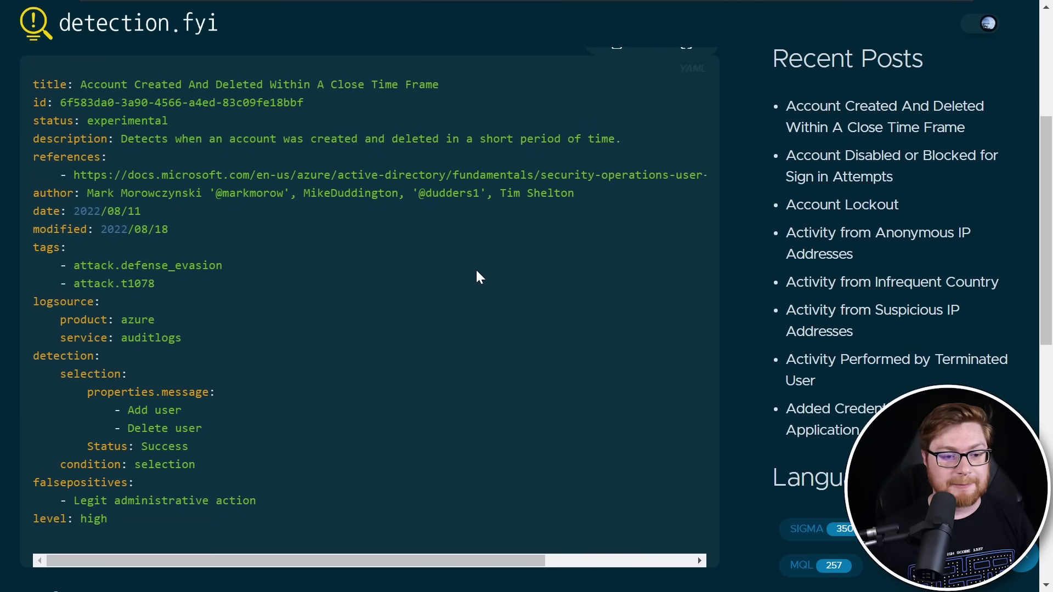
- Review the rule's author, References and Related rules, then open the attack.defense_evasion tag listing
{"action": "left_click_drag", "start_coordinate": [87, 193], "coordinate": [590, 190]}
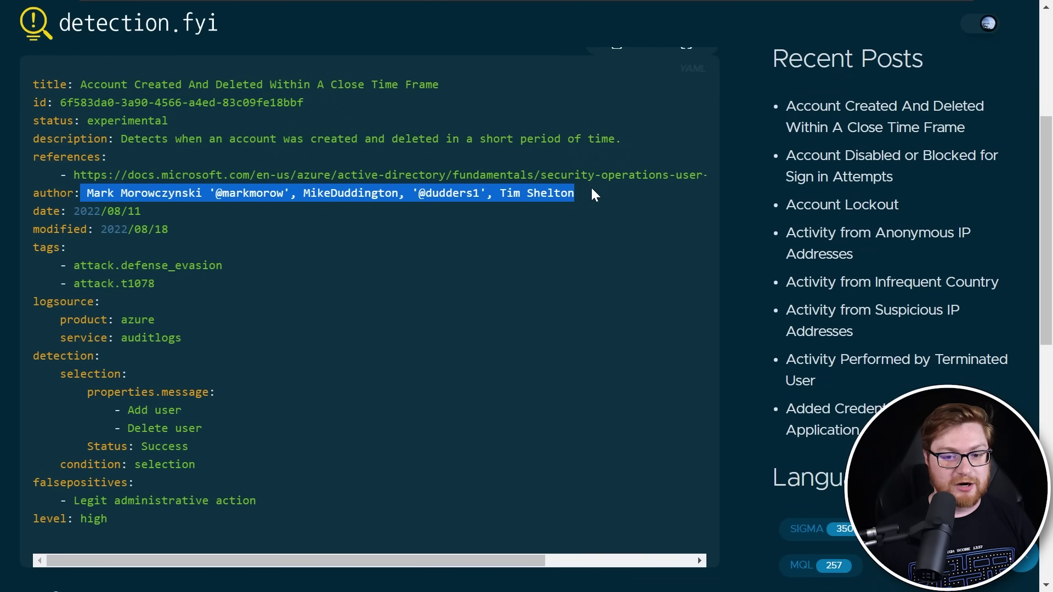
{"action": "left_click", "coordinate": [594, 196]}
{"action": "scroll", "coordinate": [199, 221], "scroll_direction": "down", "scroll_amount": 10}
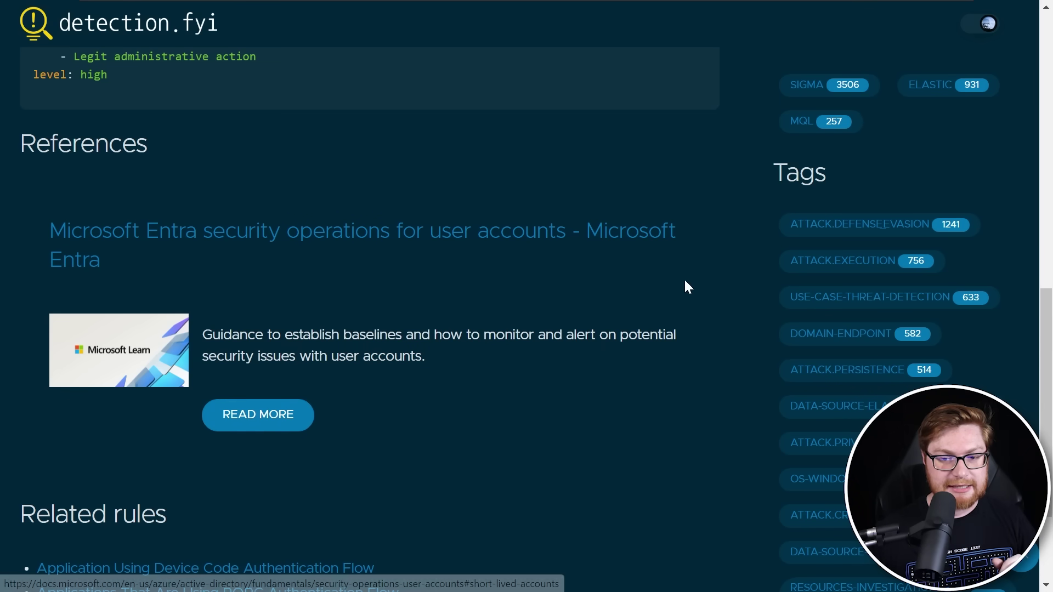
{"action": "scroll", "coordinate": [702, 293], "scroll_direction": "down", "scroll_amount": 3}
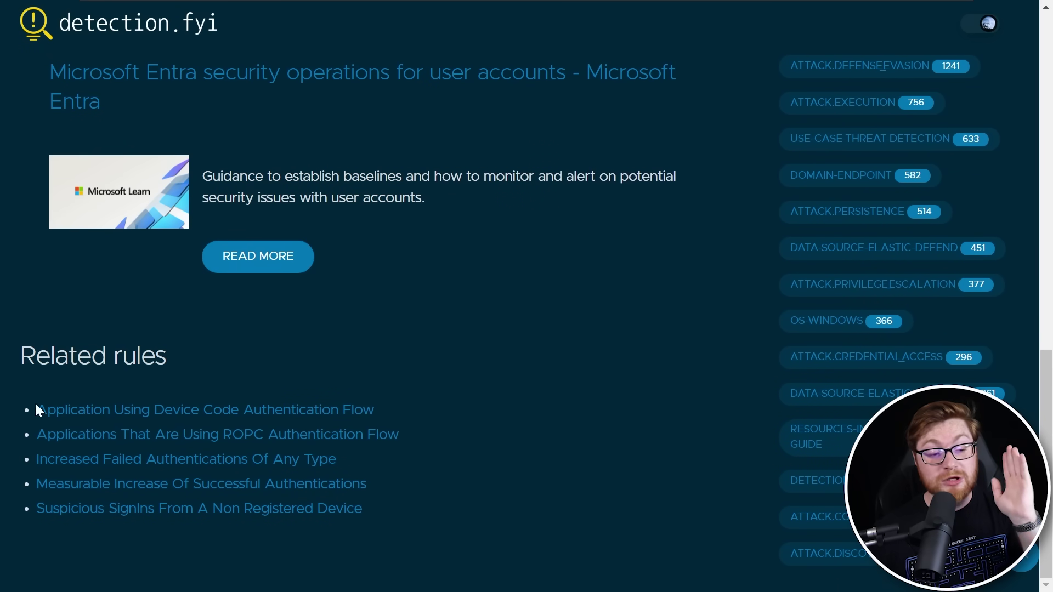
{"action": "left_click_drag", "start_coordinate": [34, 402], "coordinate": [15, 435]}
{"action": "left_click", "coordinate": [430, 414]}
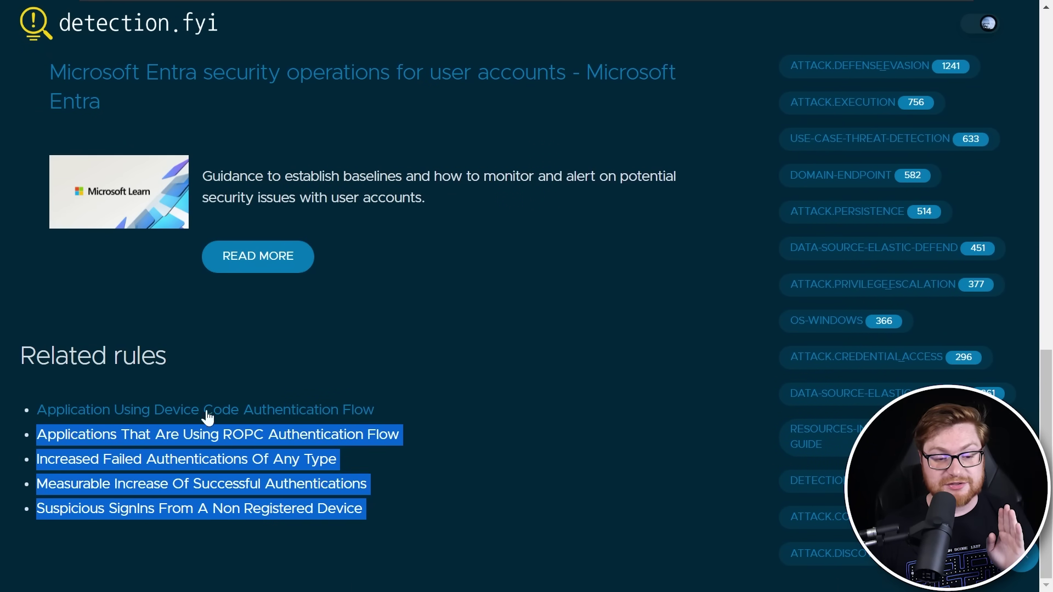
{"action": "left_click", "coordinate": [559, 439]}
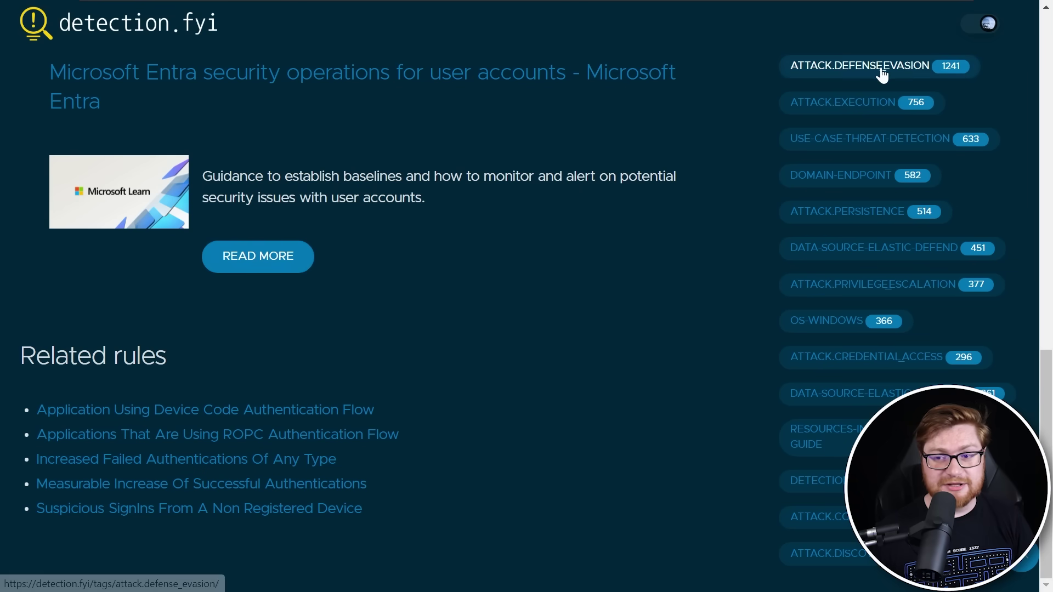
{"action": "scroll", "coordinate": [851, 263], "scroll_direction": "up", "scroll_amount": 3}
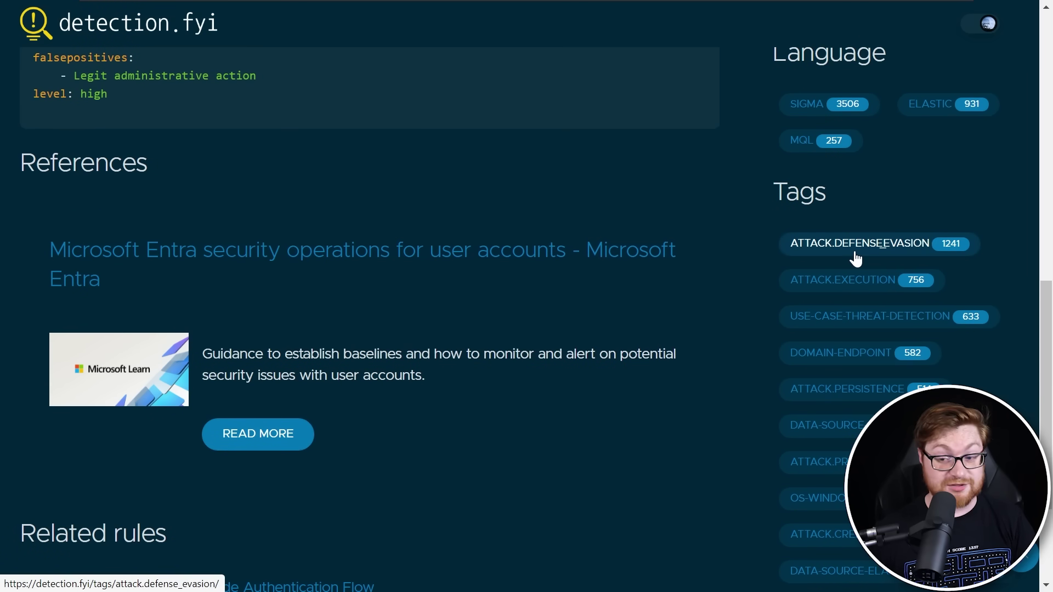
{"action": "left_click", "coordinate": [855, 244]}
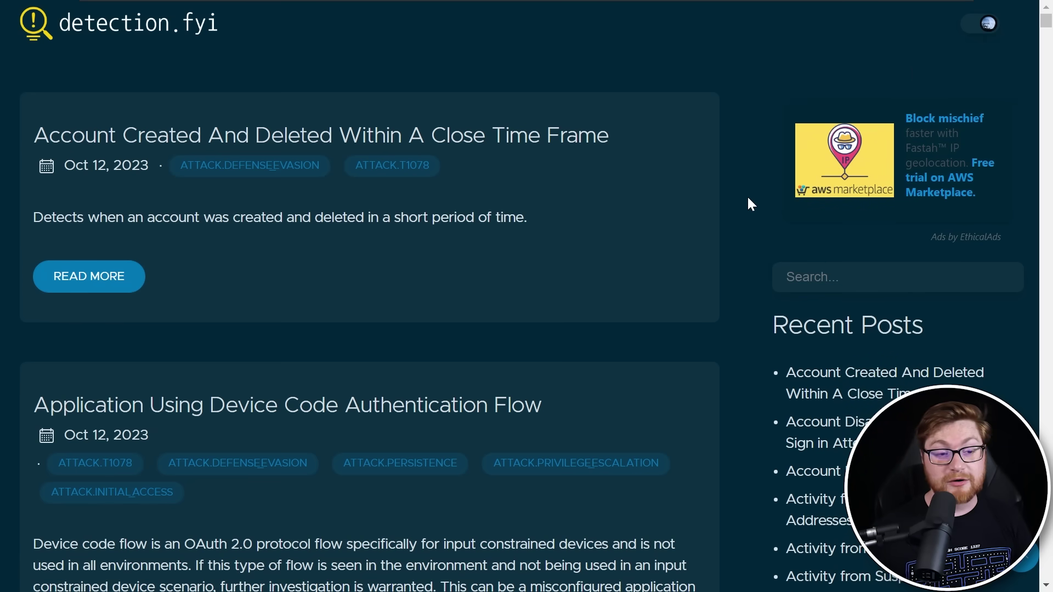
- Open the Application Using Device Code Authentication Flow rule and scroll to its YAML title line
{"action": "scroll", "coordinate": [730, 230], "scroll_direction": "down", "scroll_amount": 3}
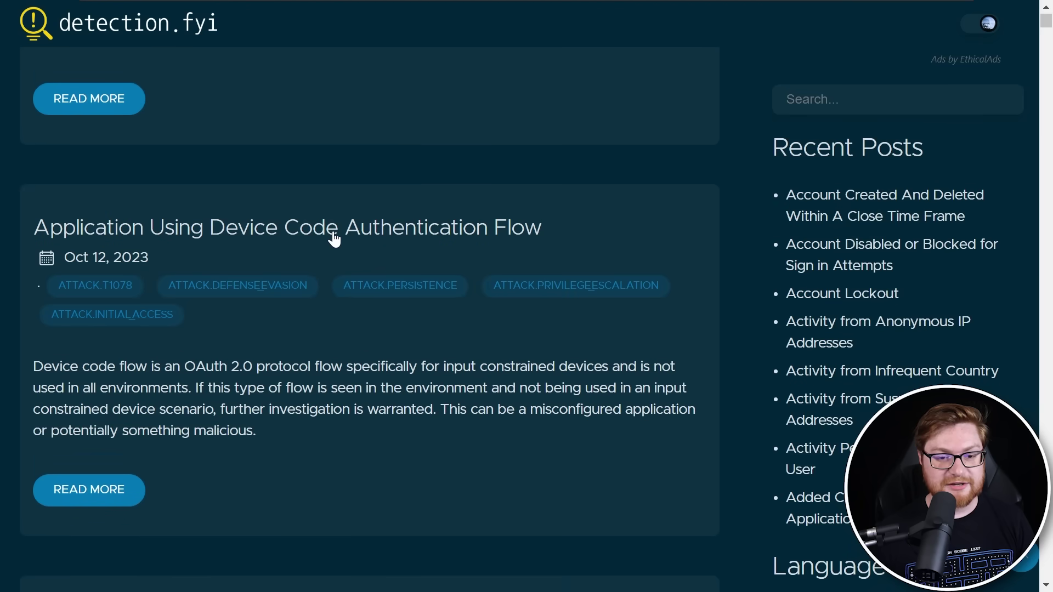
{"action": "left_click", "coordinate": [334, 238]}
{"action": "scroll", "coordinate": [641, 203], "scroll_direction": "down", "scroll_amount": 5}
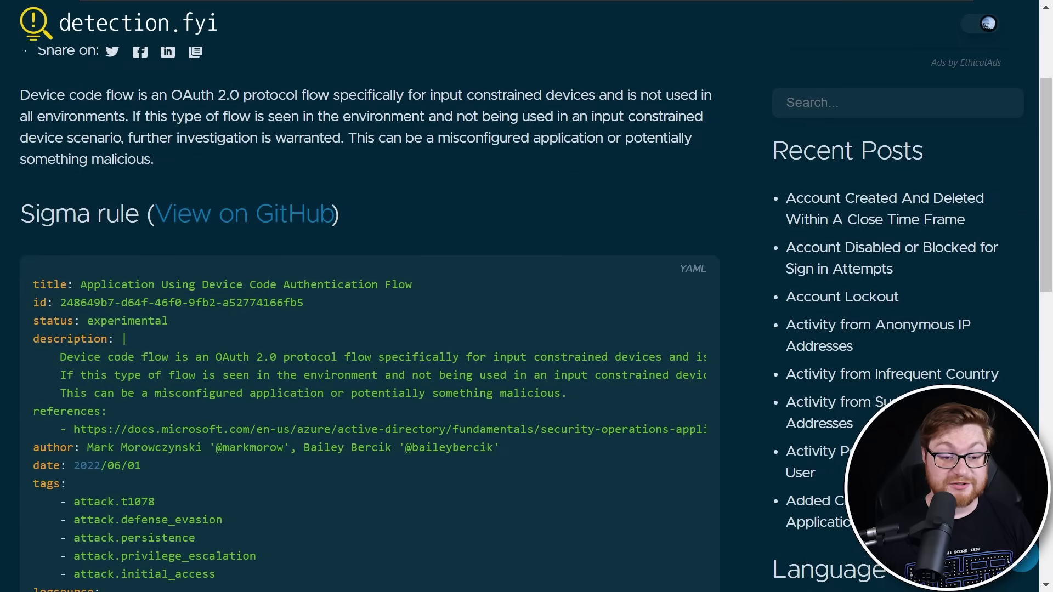
{"action": "scroll", "coordinate": [753, 268], "scroll_direction": "down", "scroll_amount": 5}
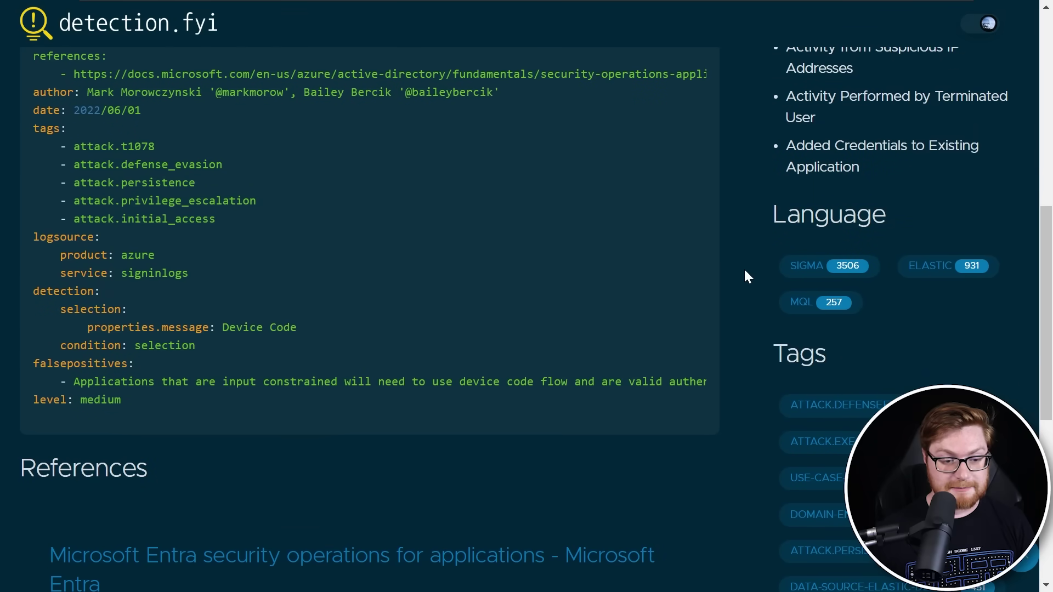
{"action": "scroll", "coordinate": [744, 271], "scroll_direction": "down", "scroll_amount": 3}
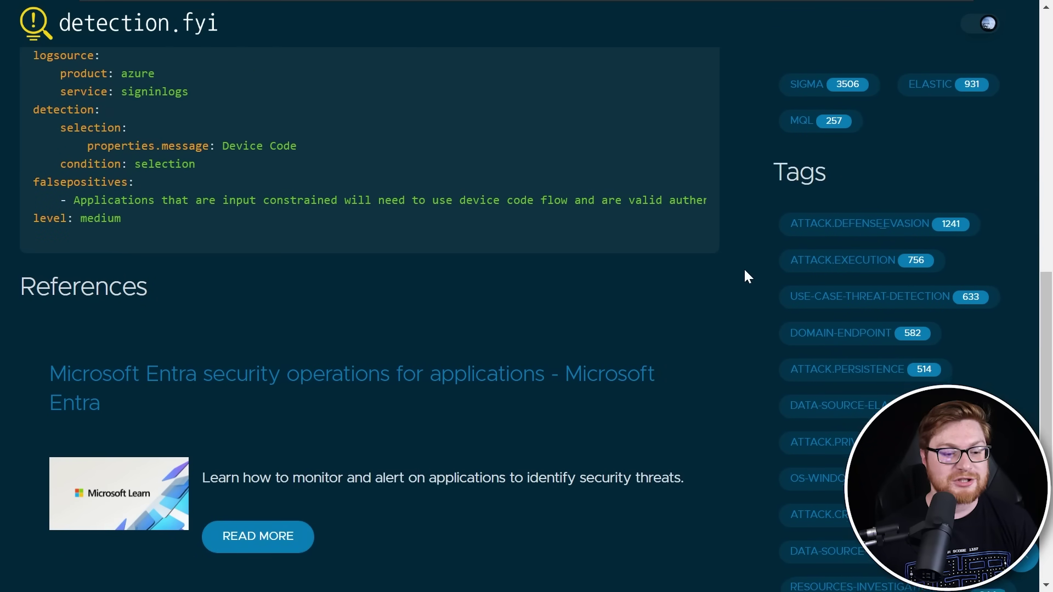
{"action": "scroll", "coordinate": [745, 274], "scroll_direction": "down", "scroll_amount": 3}
{"action": "scroll", "coordinate": [743, 268], "scroll_direction": "up", "scroll_amount": 9}
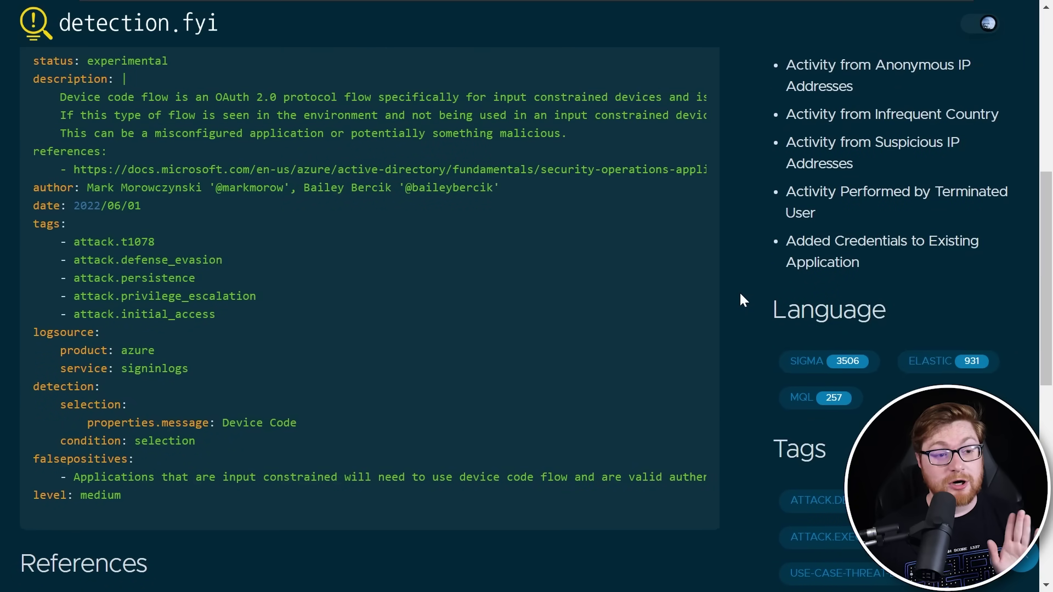
{"action": "middle_click", "coordinate": [739, 291]}
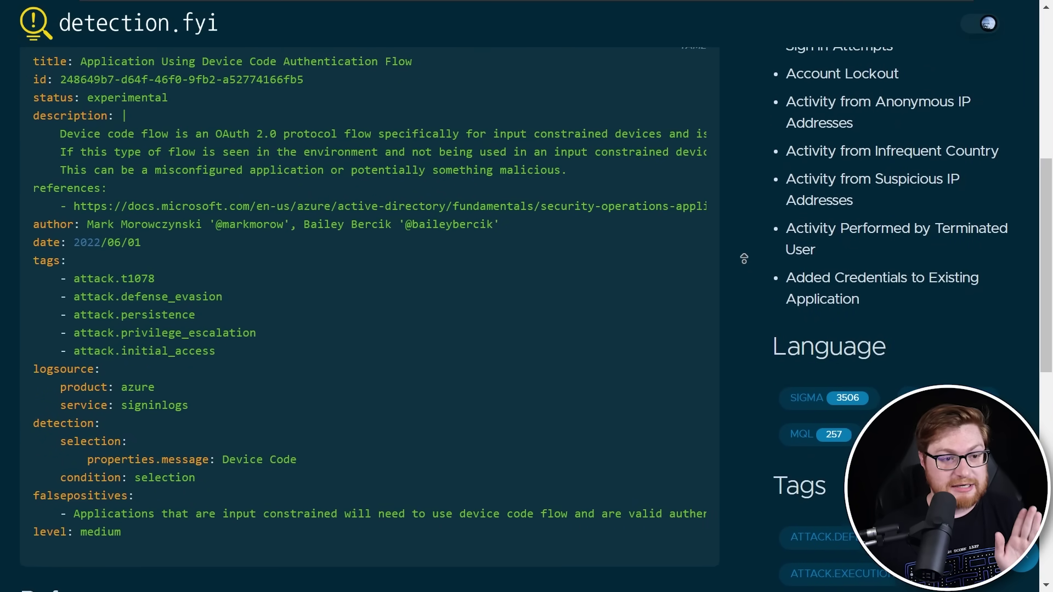
{"action": "left_click", "coordinate": [744, 261]}
- Highlight the whole YAML rule, then its status: experimental line, for discussion
{"action": "left_click_drag", "start_coordinate": [149, 551], "coordinate": [31, 81]}
{"action": "left_click", "coordinate": [30, 81]}
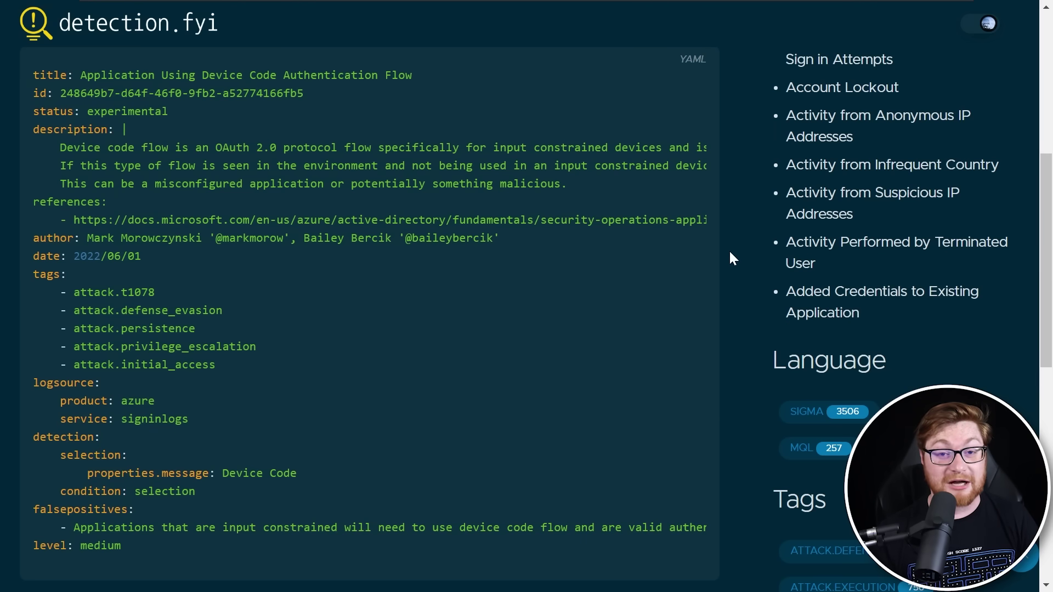
{"action": "left_click_drag", "start_coordinate": [169, 112], "coordinate": [32, 113]}
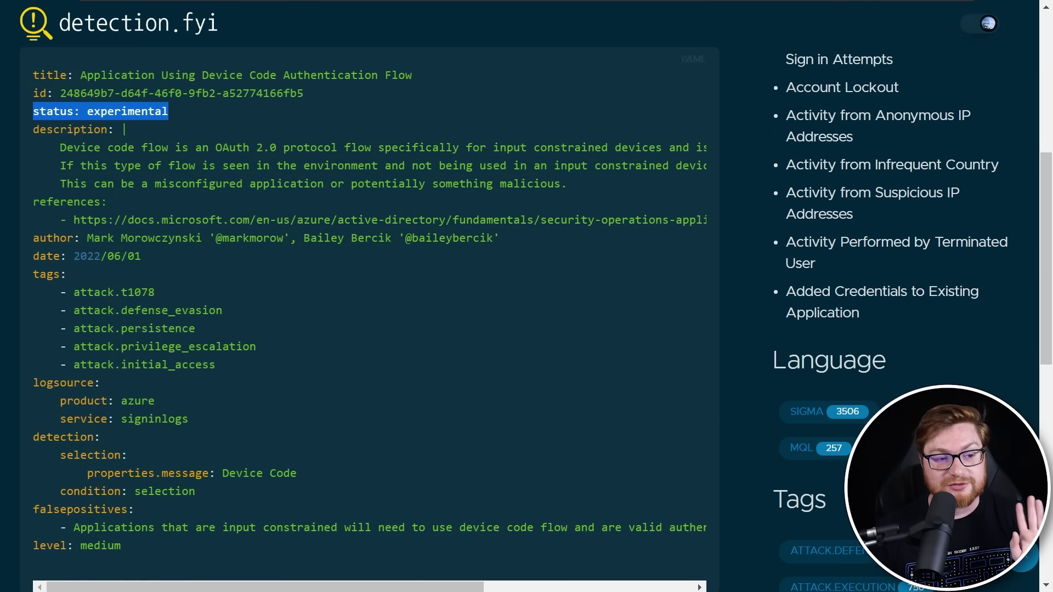
{"action": "left_click", "coordinate": [741, 241]}
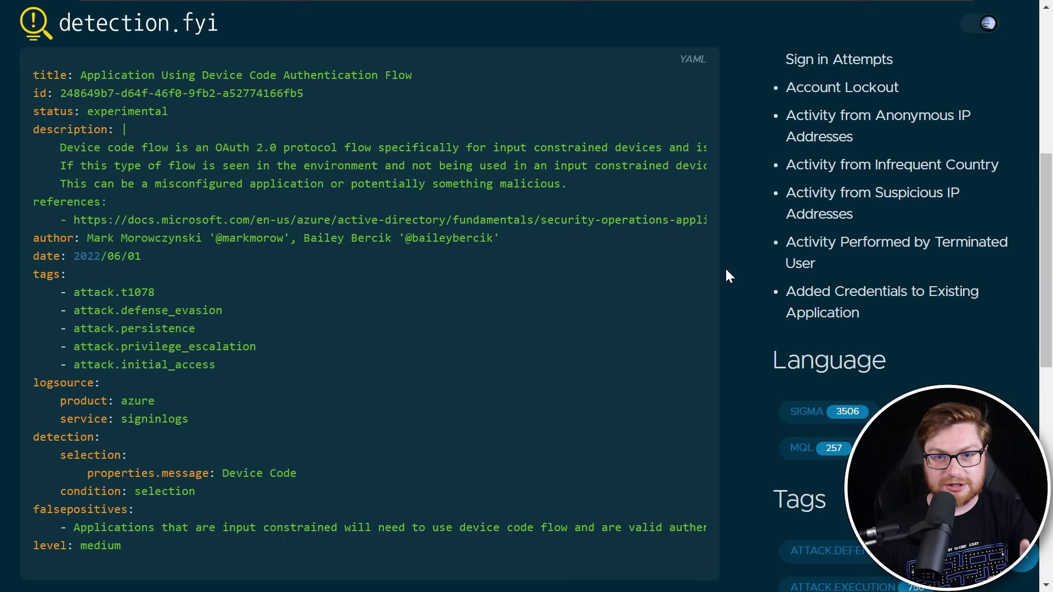
{"action": "scroll", "coordinate": [725, 267], "scroll_direction": "down", "scroll_amount": 4}
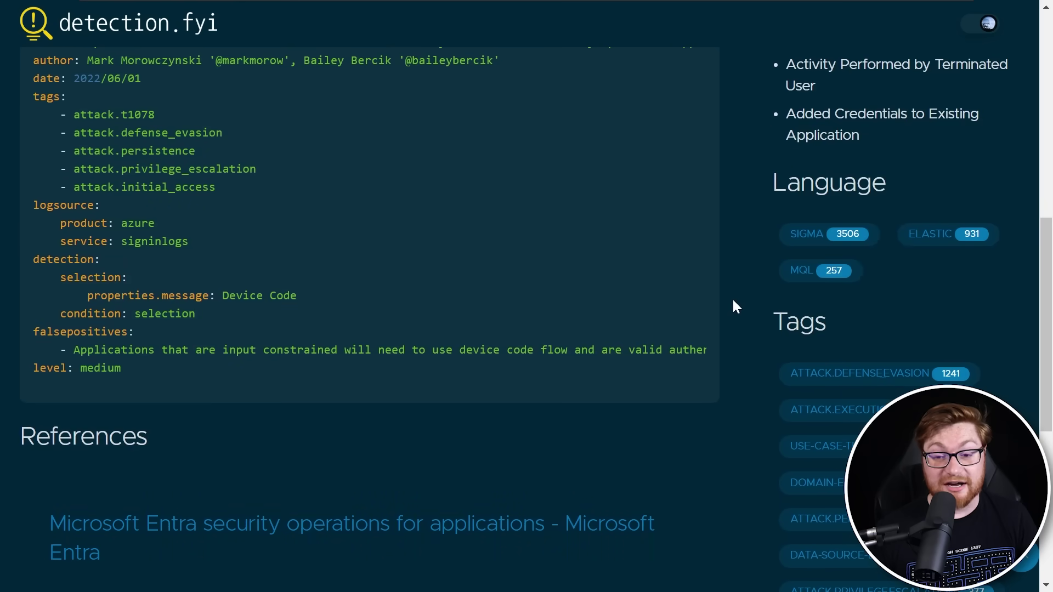
{"action": "scroll", "coordinate": [732, 298], "scroll_direction": "up", "scroll_amount": 10}
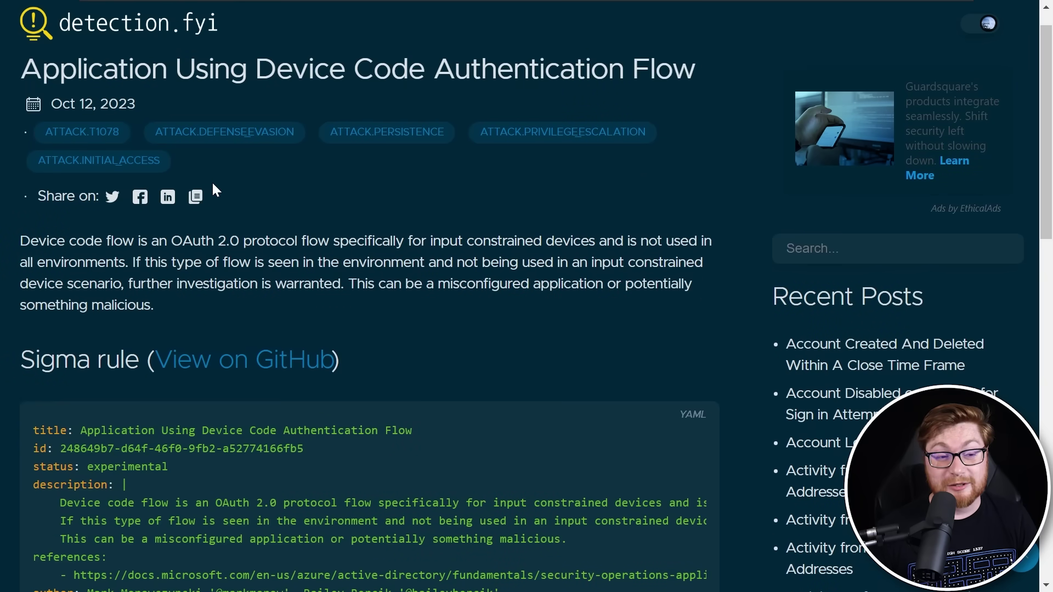
- Return to the detection.fyi home listing and scroll down to 'Added Credentials to Existing Application'
{"action": "left_click", "coordinate": [121, 28]}
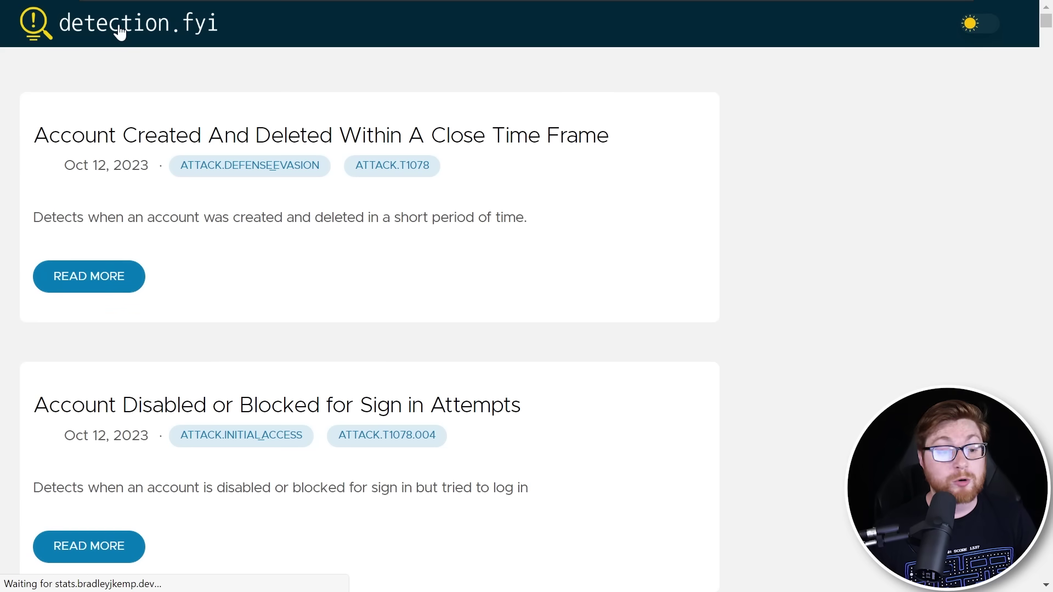
{"action": "scroll", "coordinate": [748, 299], "scroll_direction": "down", "scroll_amount": 15}
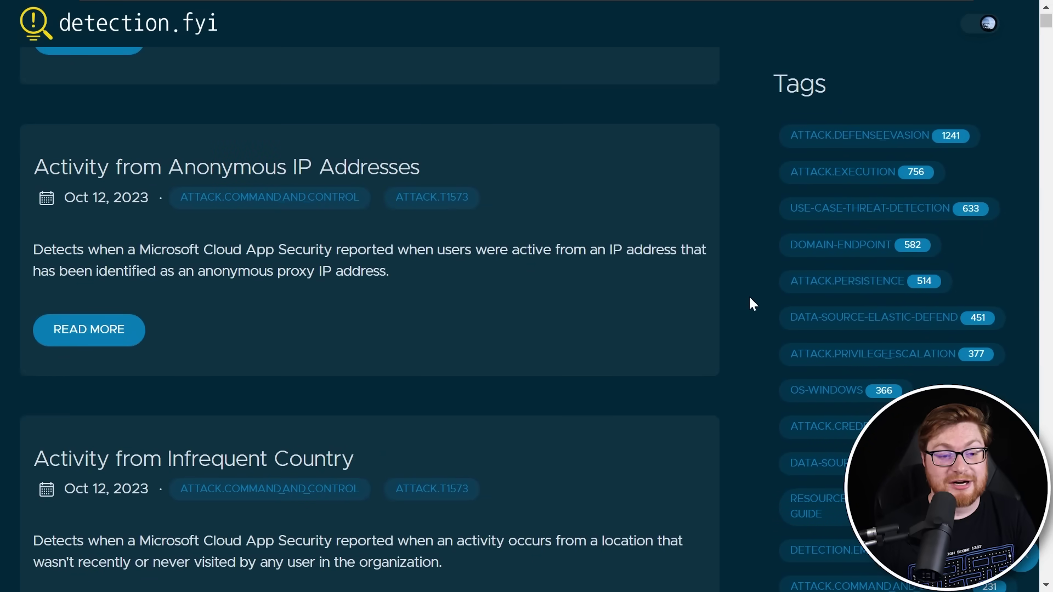
{"action": "scroll", "coordinate": [751, 299], "scroll_direction": "down", "scroll_amount": 10}
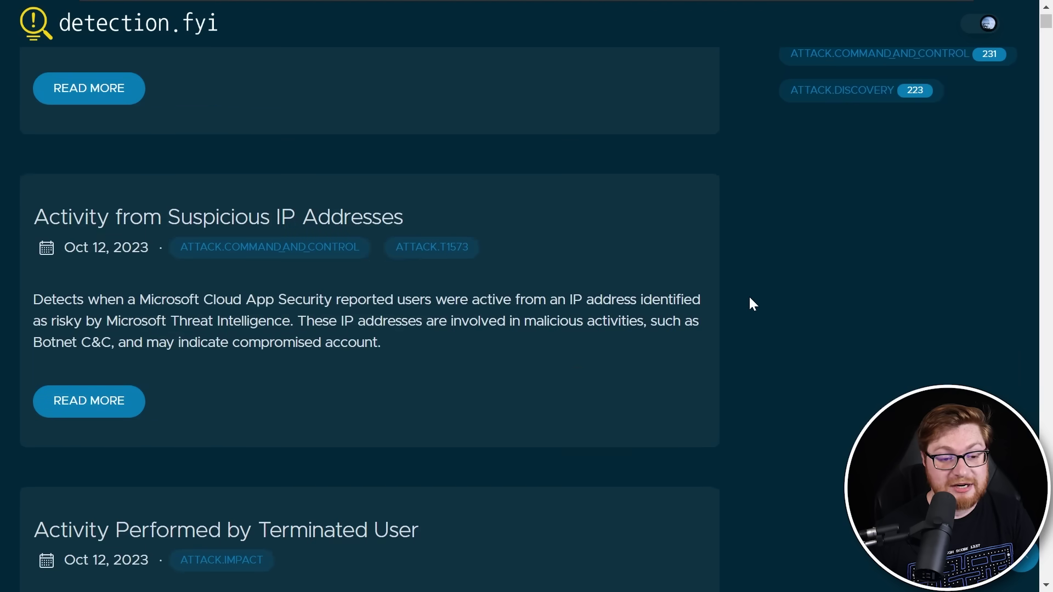
{"action": "scroll", "coordinate": [750, 299], "scroll_direction": "down", "scroll_amount": 2}
{"action": "scroll", "coordinate": [750, 299], "scroll_direction": "down", "scroll_amount": 3}
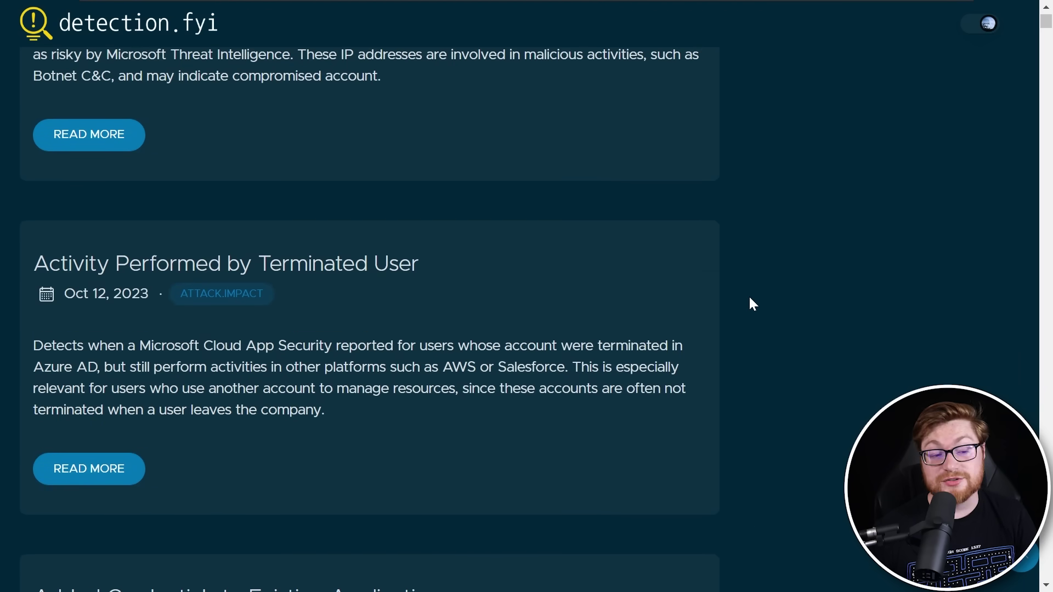
{"action": "scroll", "coordinate": [750, 299], "scroll_direction": "down", "scroll_amount": 2}
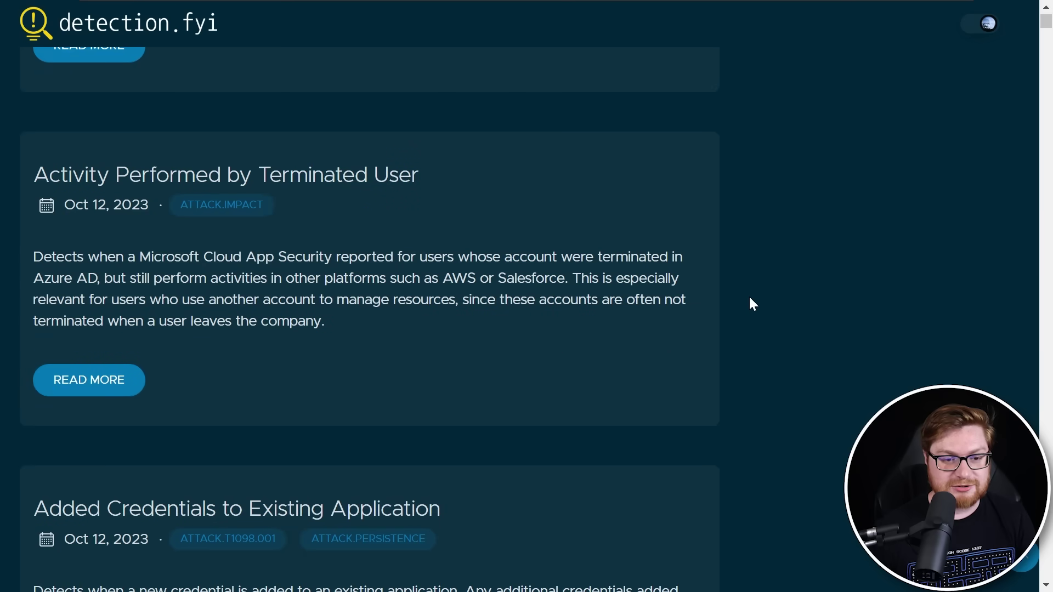
{"action": "scroll", "coordinate": [750, 299], "scroll_direction": "down", "scroll_amount": 2}
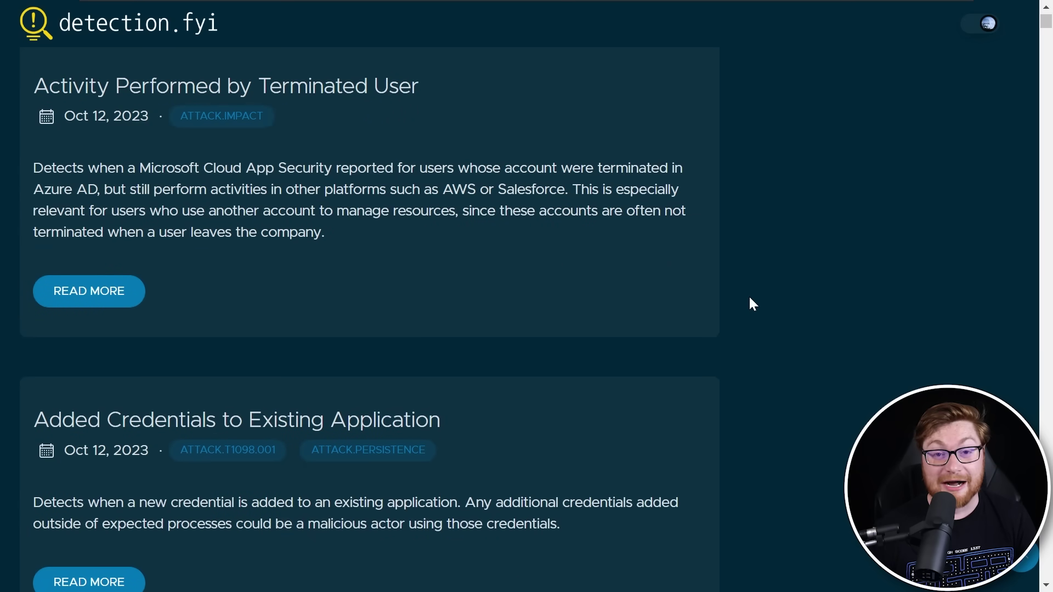